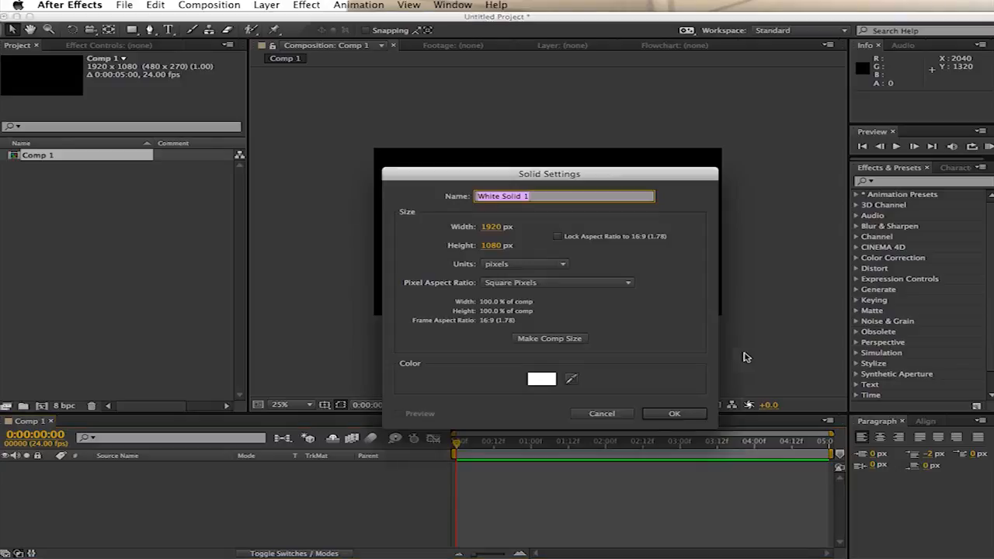
- Create the white 1920 × 1080 px solid named Cell 1 and mask it with an ellipse at the frame's centre
type("Cell")
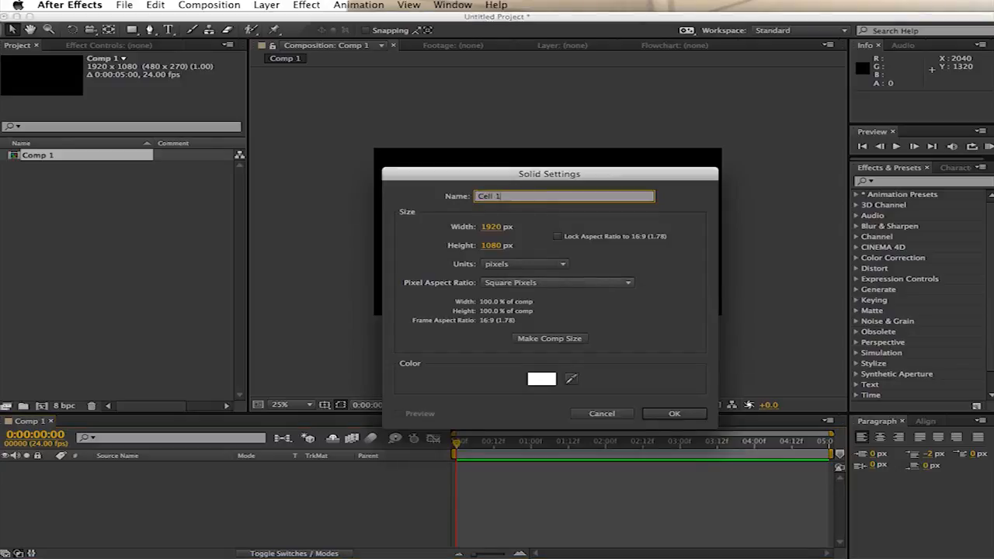
left_click(672, 413)
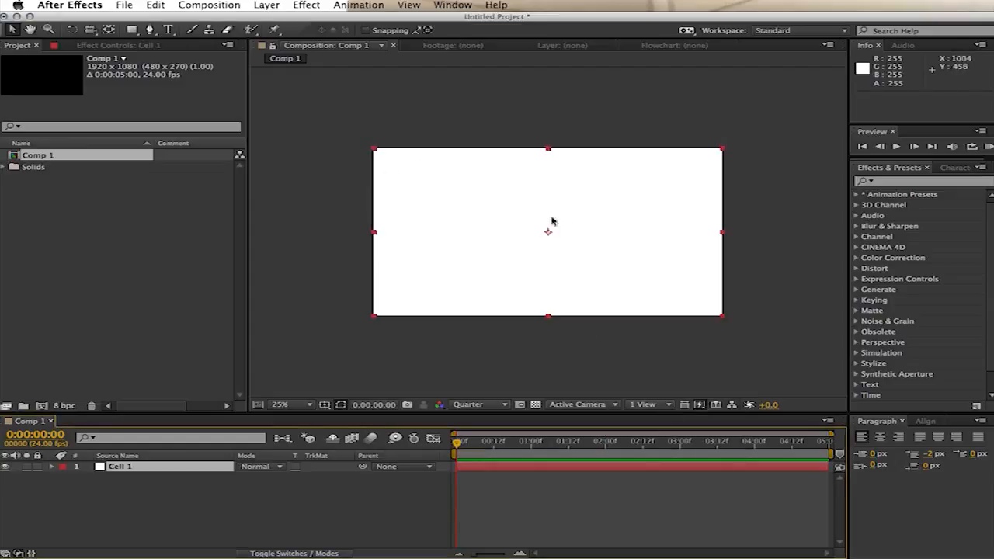
left_click_drag(132, 30, 200, 59)
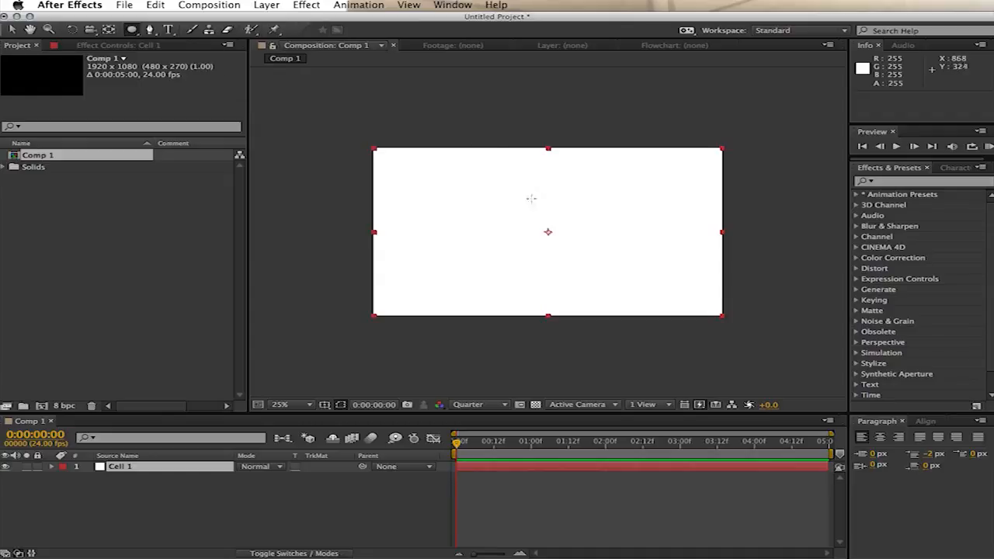
left_click_drag(499, 188, 598, 275)
key("v")
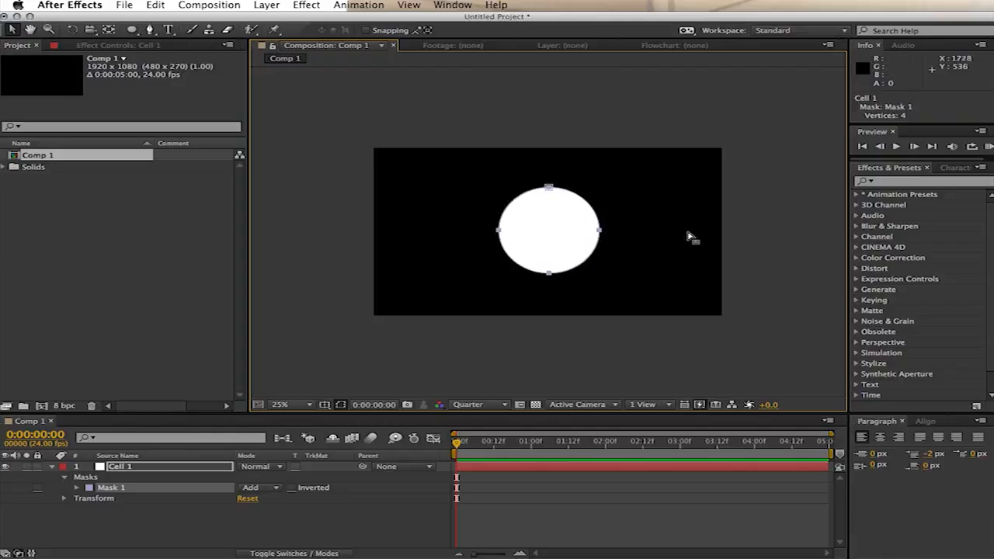
left_click(752, 246)
left_click(777, 261)
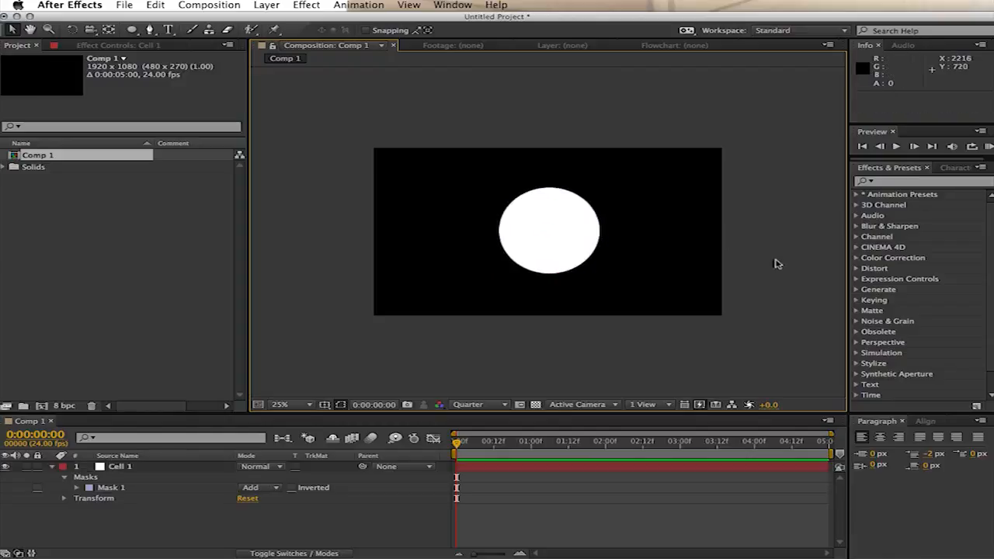
- Apply Turbulent Displace to Cell 1 with Amount 25 and Size 41
left_click(901, 183)
type("turb")
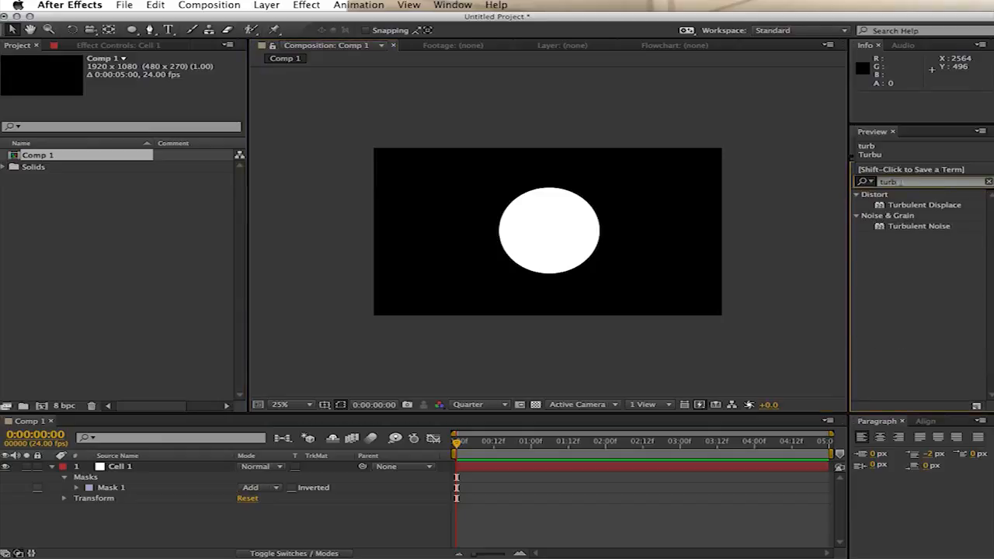
left_click_drag(930, 205, 566, 243)
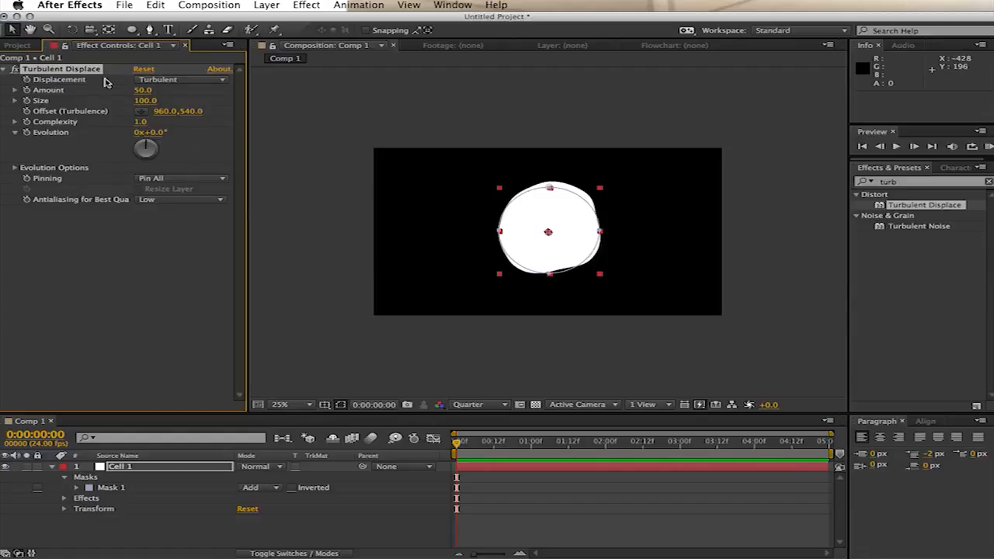
left_click_drag(145, 91, 110, 105)
left_click(301, 161)
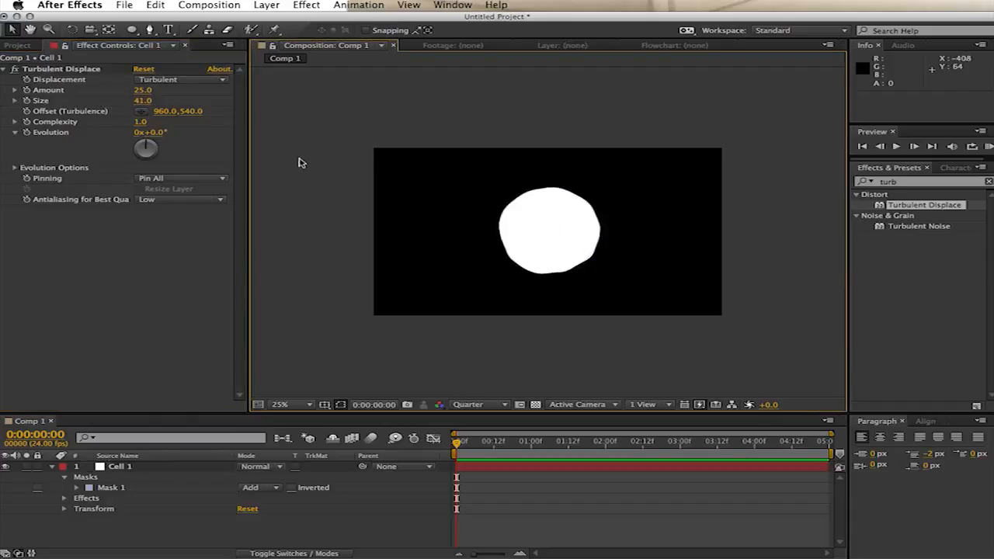
- Animate Cell 1's Turbulent Displace Evolution with the expression time*200 and move the current time to frame 1
left_click(558, 240)
left_click(27, 136, "alt")
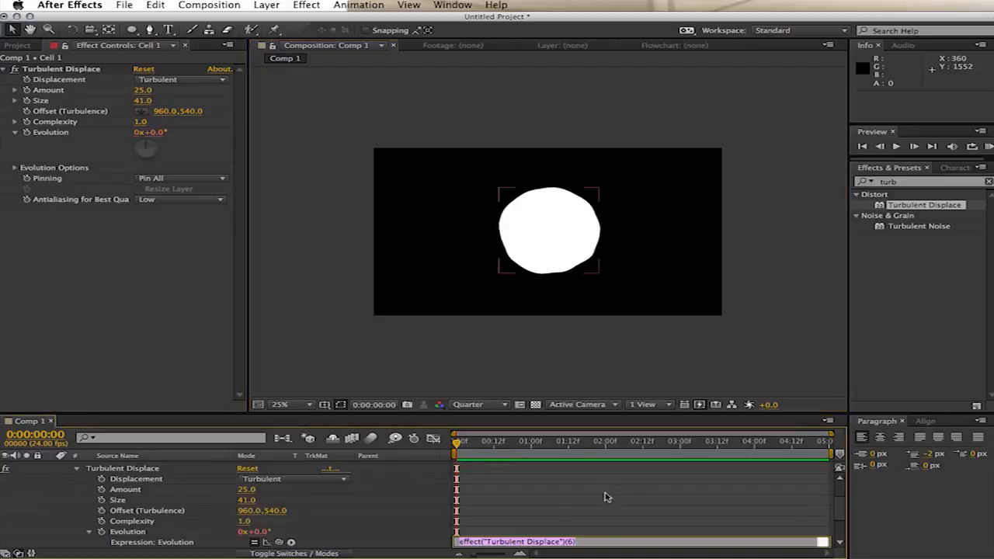
key("BackSpace")
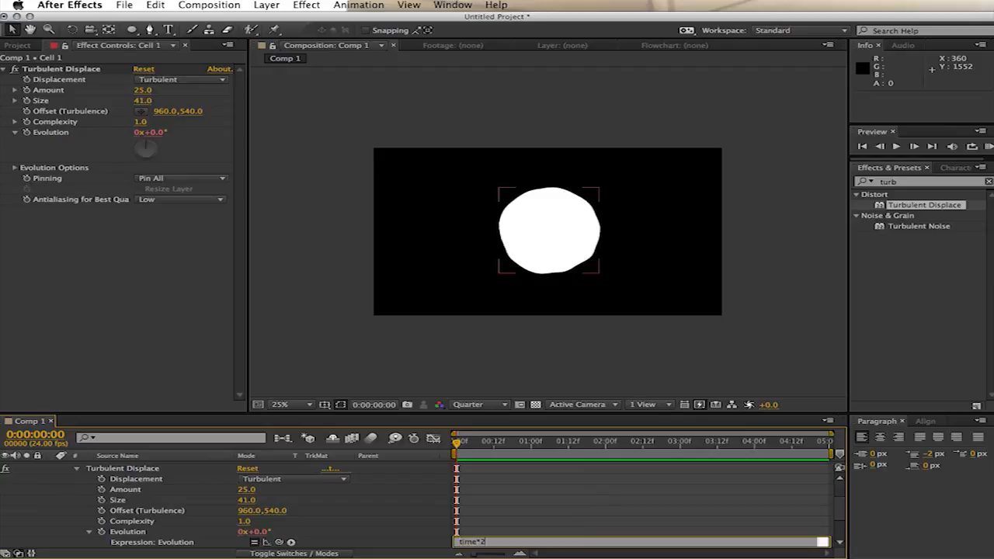
left_click(629, 381)
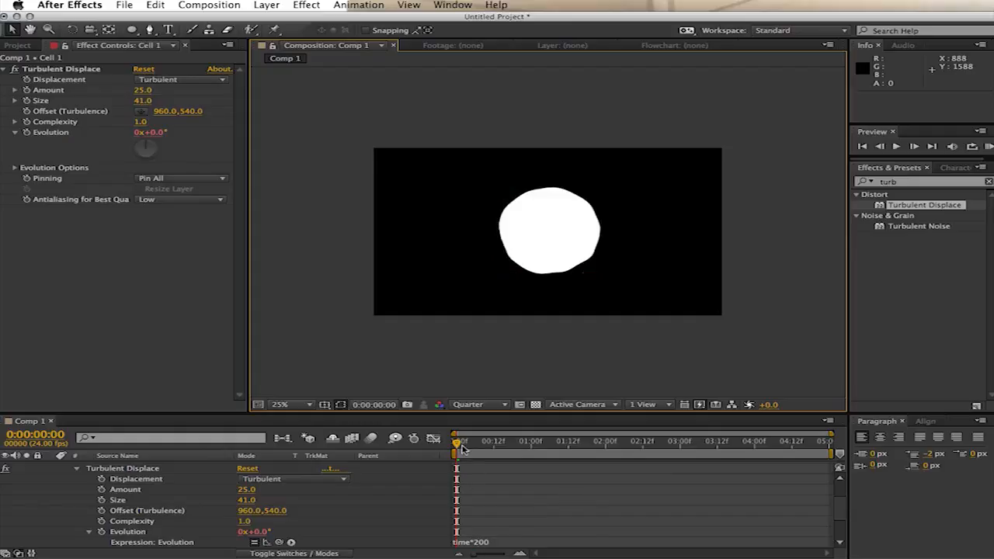
mouse_move(456, 444)
left_mouse_down()
mouse_move(780, 458)
mouse_move(854, 452)
mouse_move(460, 448)
left_mouse_up()
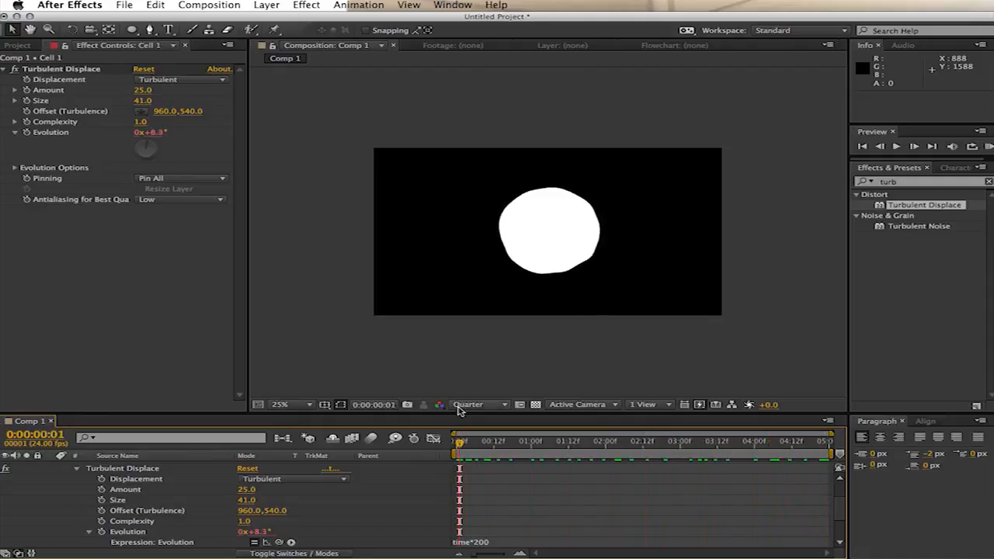
- Duplicate the Cell 1 layer and rename the copy Cell 2
scroll(134, 517, "up", 4)
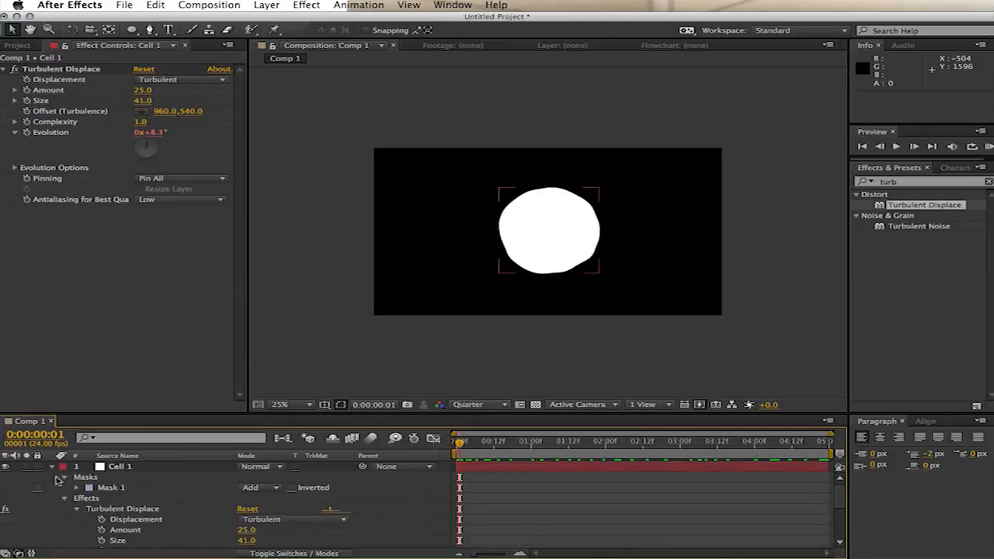
left_click(52, 467)
left_click(125, 471)
key("super+d")
key("Return")
type("Cell 2")
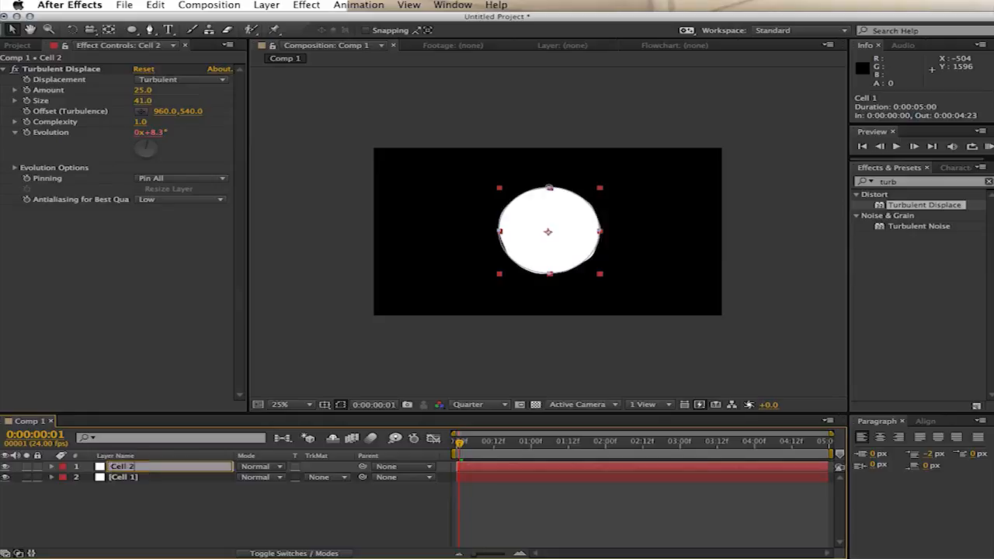
left_click(166, 511)
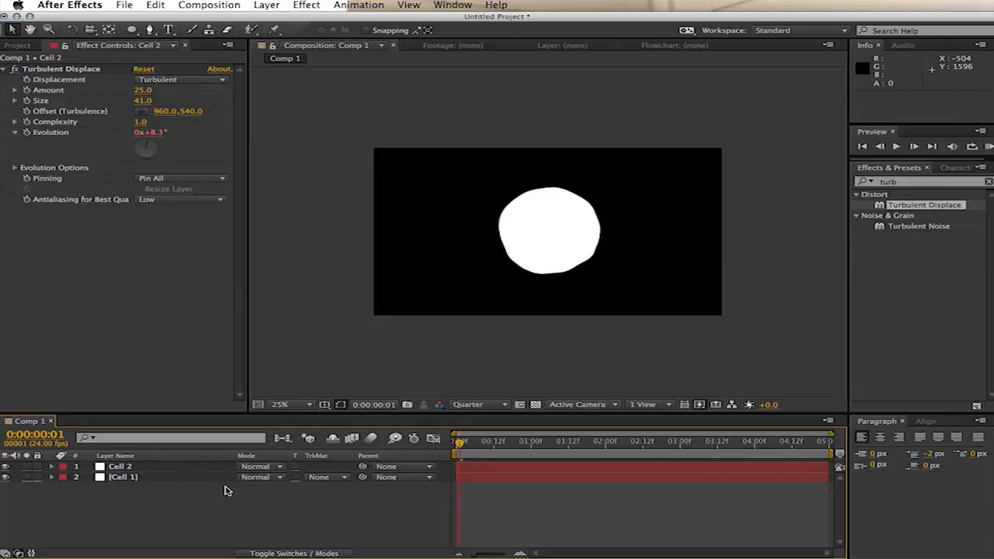
- Pre-compose the Cell 1 and Cell 2 layers into a composition named Cell Home
left_click_drag(175, 517, 113, 472)
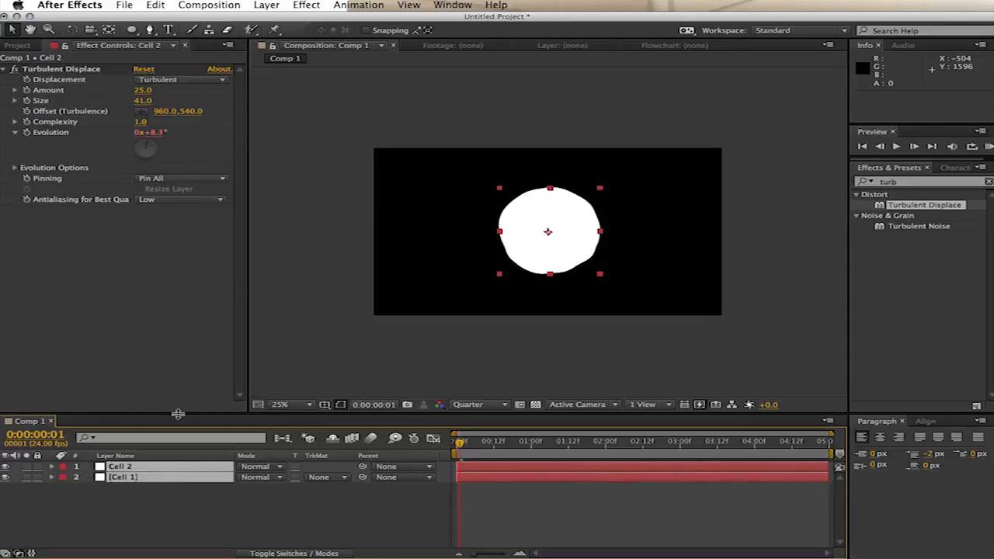
key("super+shift+c")
type("Cell")
key("Return")
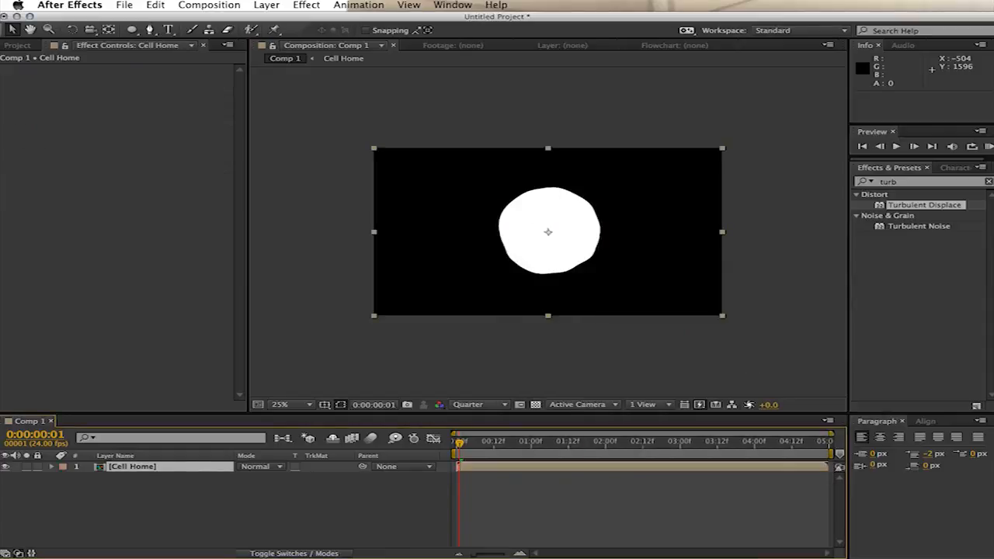
- Inside Cell Home, spread the overlapping cells horizontally, moving Cell 2 left to about 828, 540 and Cell 1 right to about 1088, 540
double_click(155, 469)
left_click(178, 468)
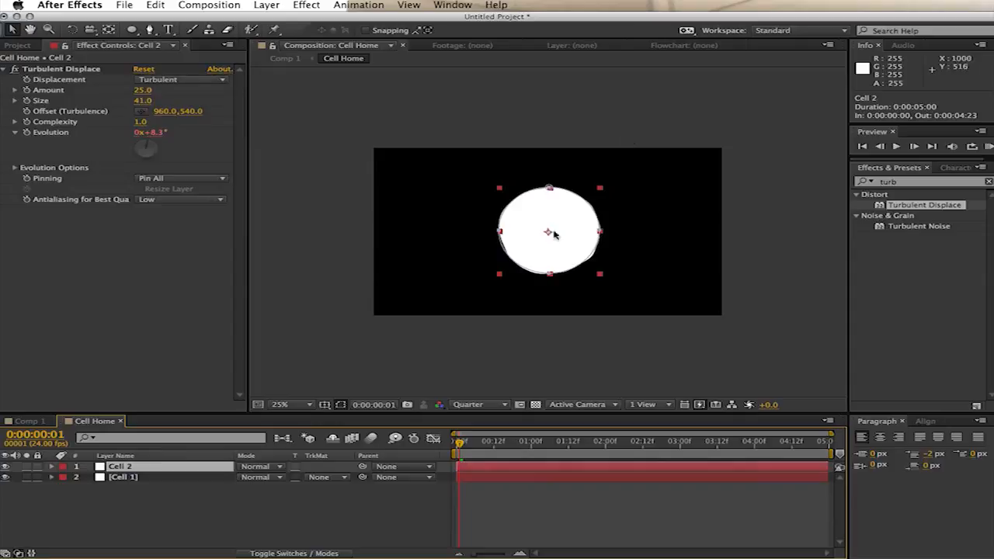
left_click_drag(553, 231, 527, 233)
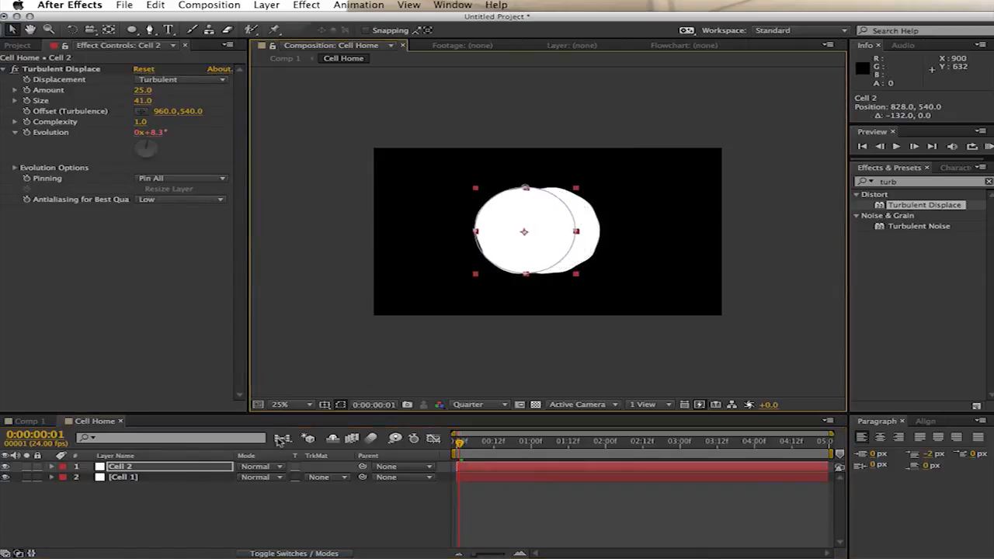
left_click(189, 477)
left_click_drag(573, 255, 590, 252)
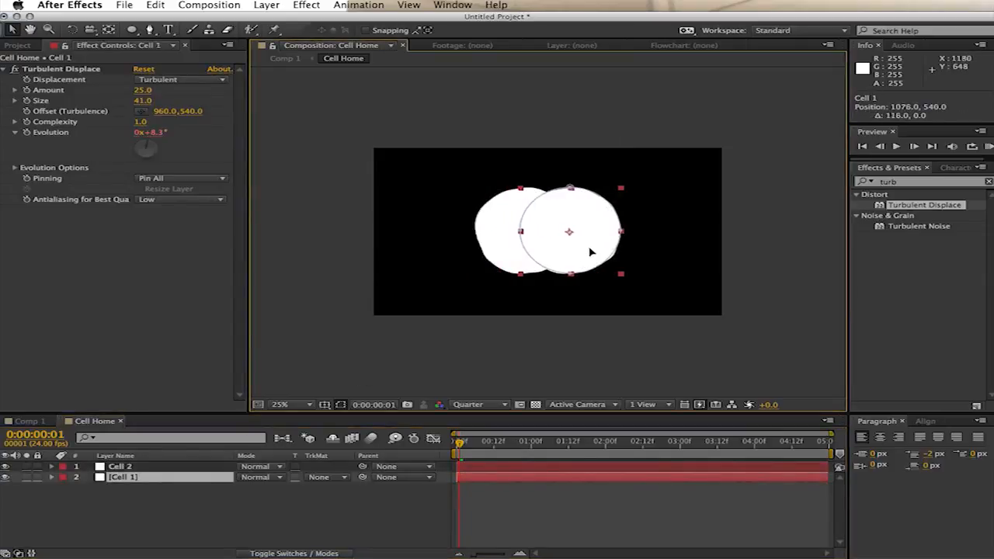
left_click(641, 297)
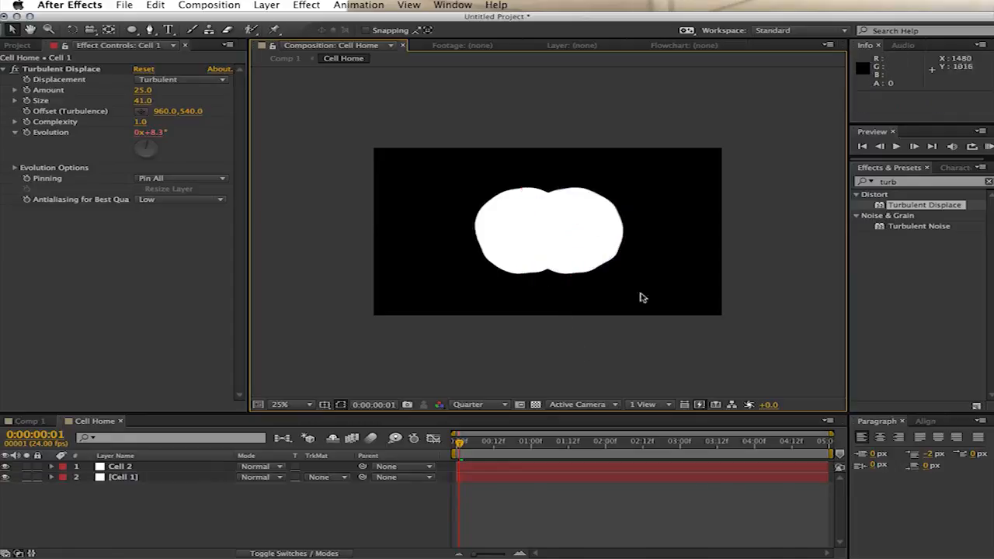
- In Comp 1, apply Gaussian Blur to the Cell Home layer with a Blurriness of about 220.6
left_click(30, 421)
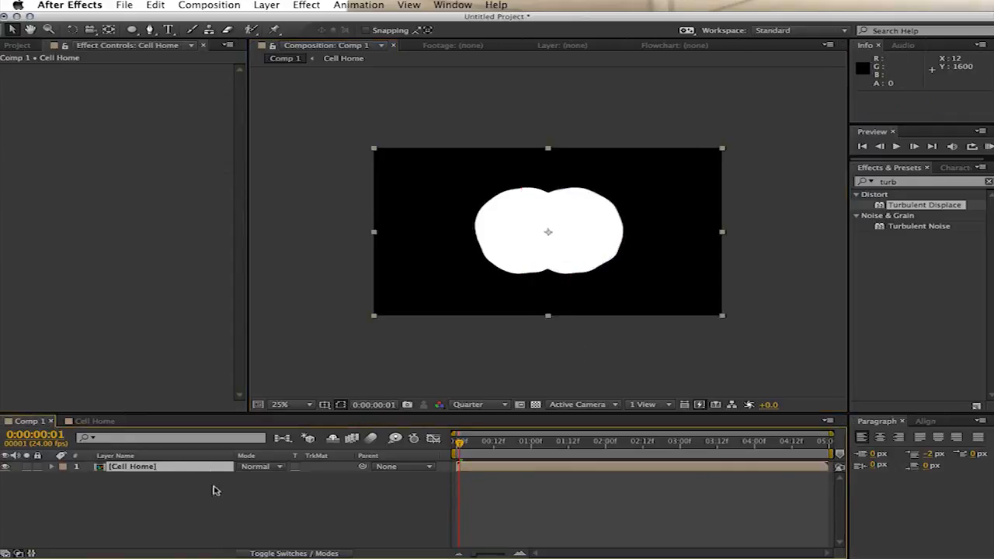
left_click(215, 490)
left_click(145, 470)
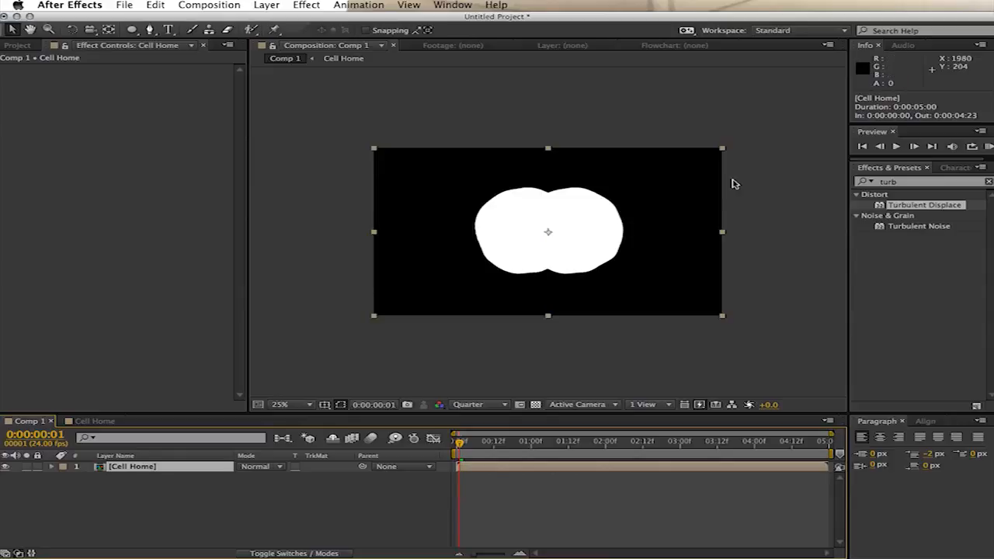
left_click_drag(926, 183, 834, 184)
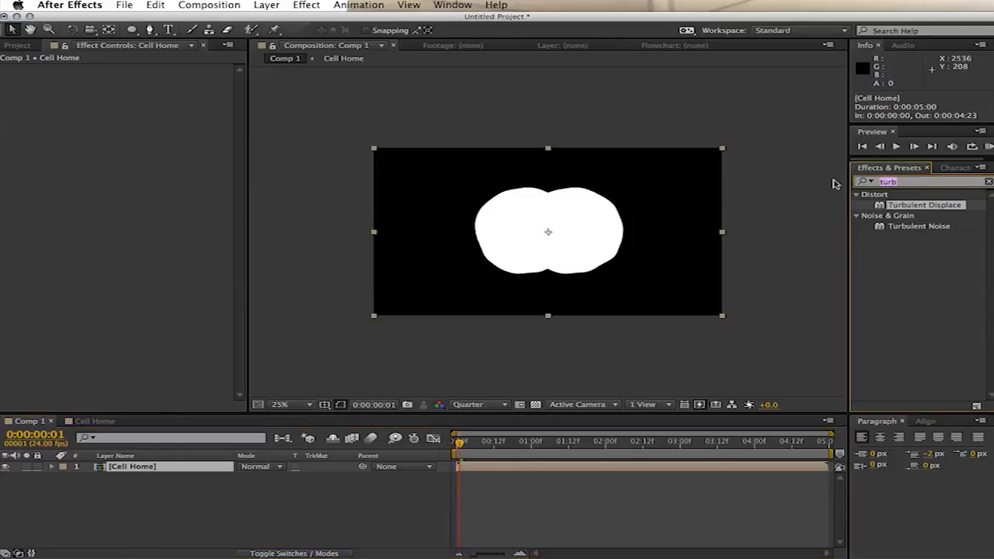
type("gaus")
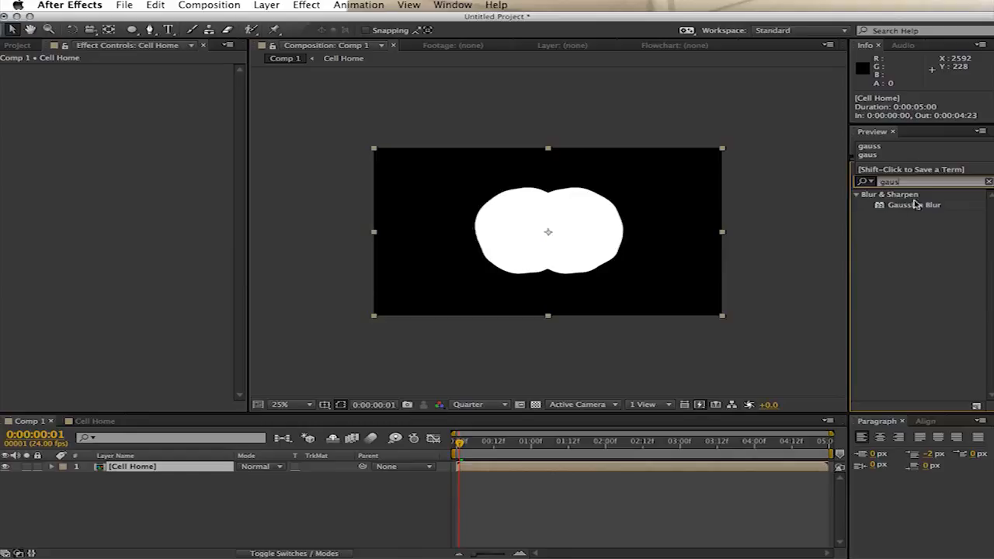
left_click_drag(920, 206, 604, 255)
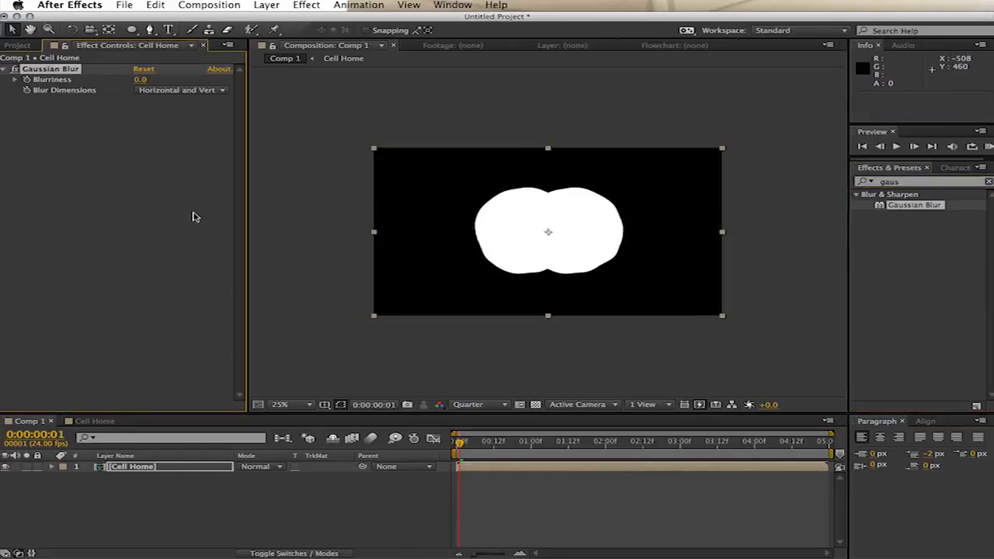
left_click_drag(140, 79, 971, 104)
left_click_drag(146, 80, 266, 80)
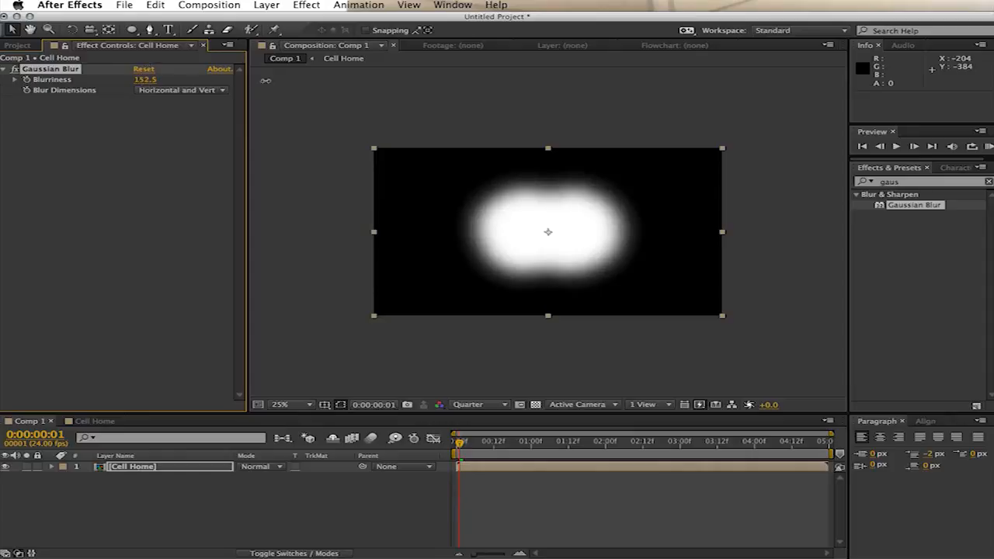
left_click_drag(413, 71, 713, 65)
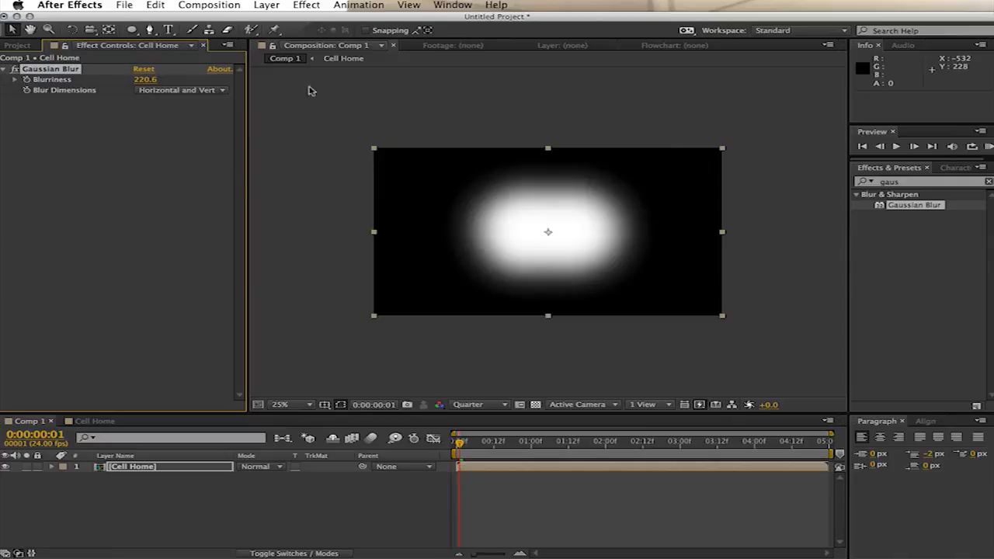
- Apply Levels to the Cell Home layer on the Alpha channel, with Alpha Input Black 25 and Alpha Input White 28
left_click(916, 183)
type("levels")
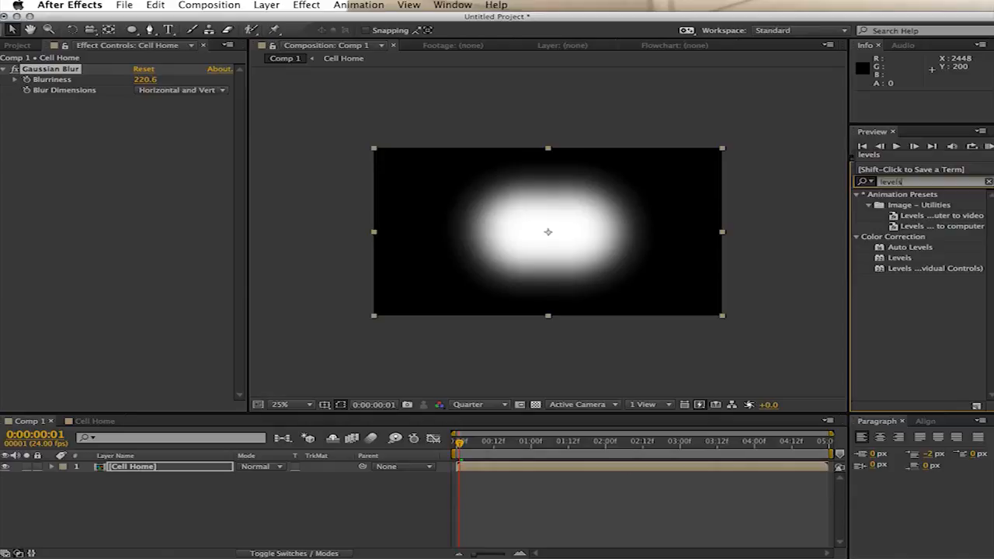
left_click(884, 259)
left_click_drag(885, 262, 566, 247)
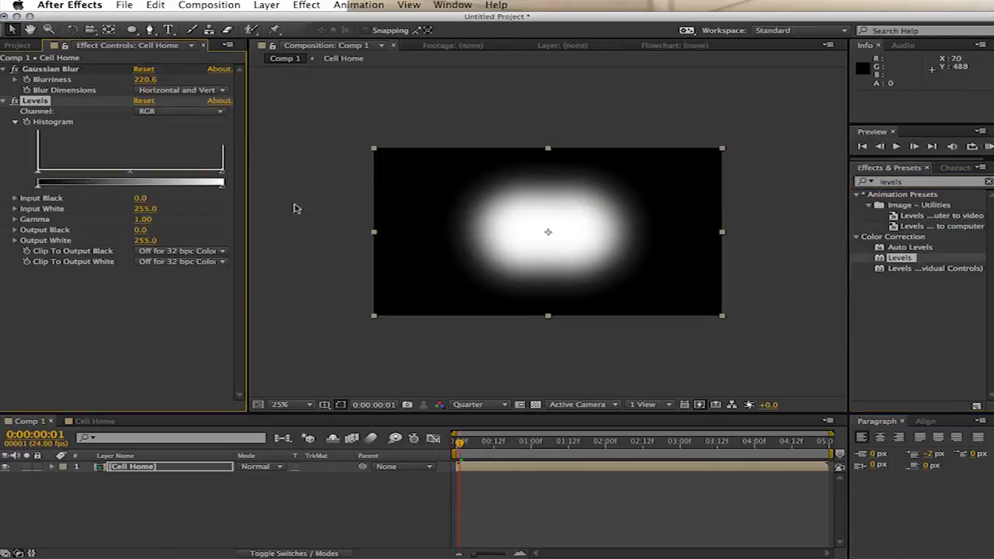
left_click(165, 114)
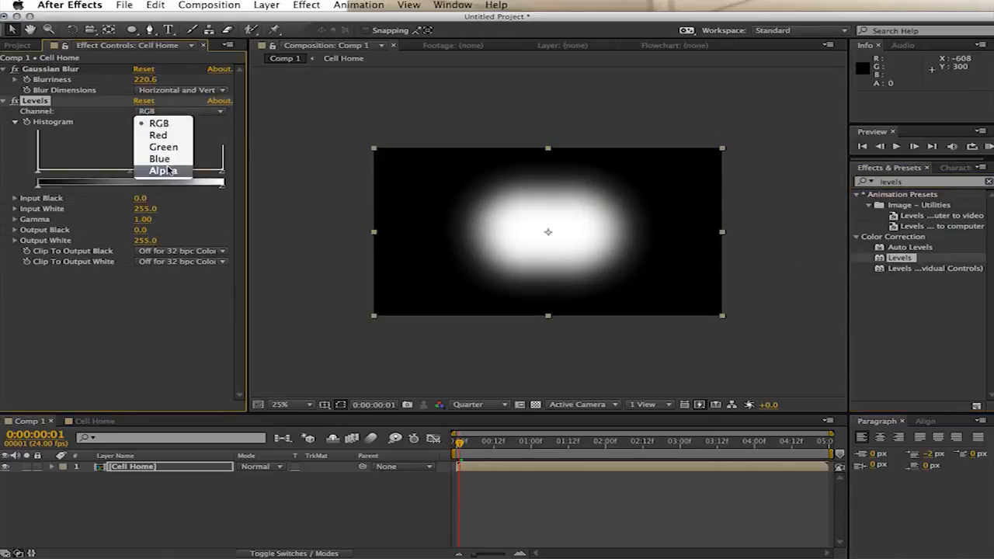
left_click(165, 171)
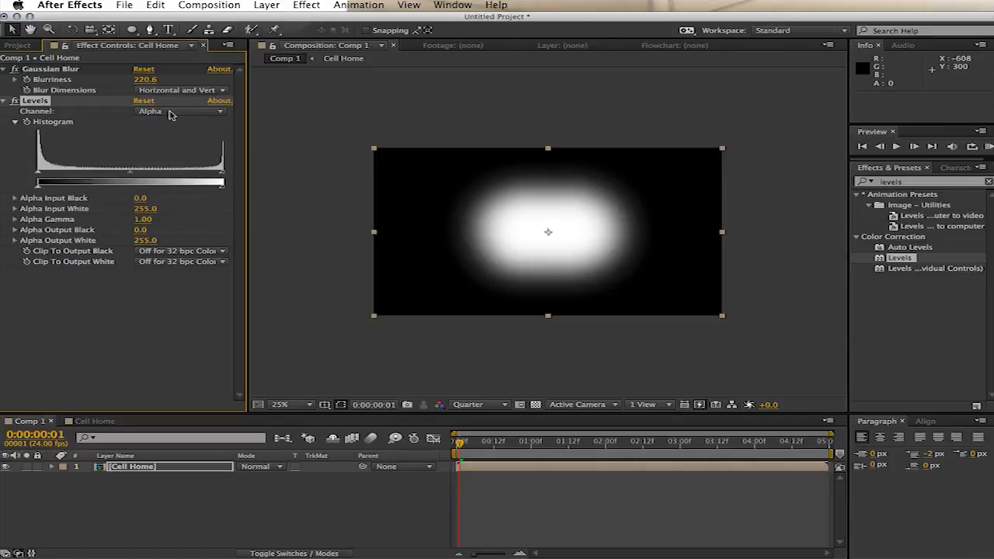
left_click_drag(223, 178, 51, 177)
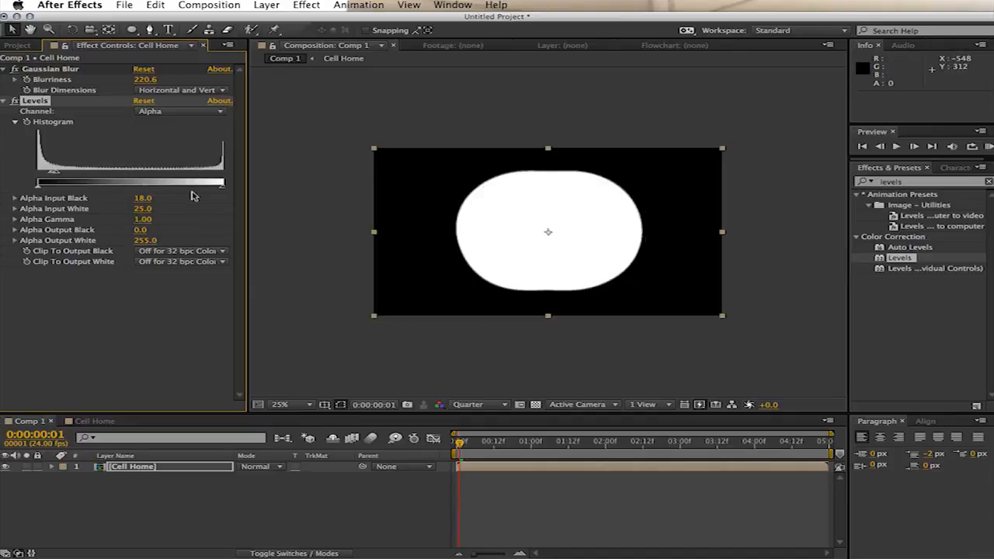
mouse_move(59, 176)
left_mouse_down()
mouse_move(49, 182)
mouse_move(56, 177)
left_mouse_up()
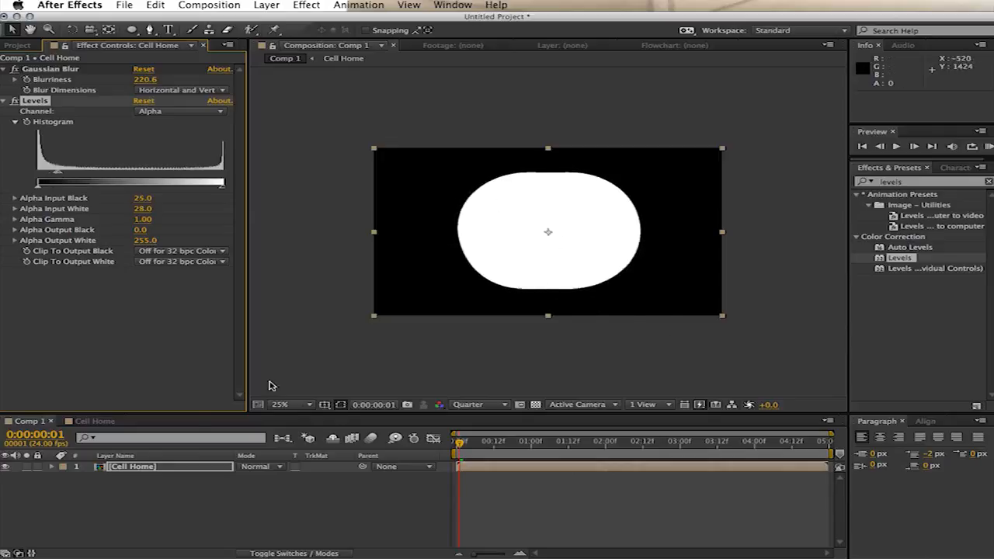
- In Cell Home, set Position keyframes for both Cell 1 and Cell 2 at 0:00:00:00
left_click(93, 421)
left_click_drag(477, 445, 426, 452)
key("p")
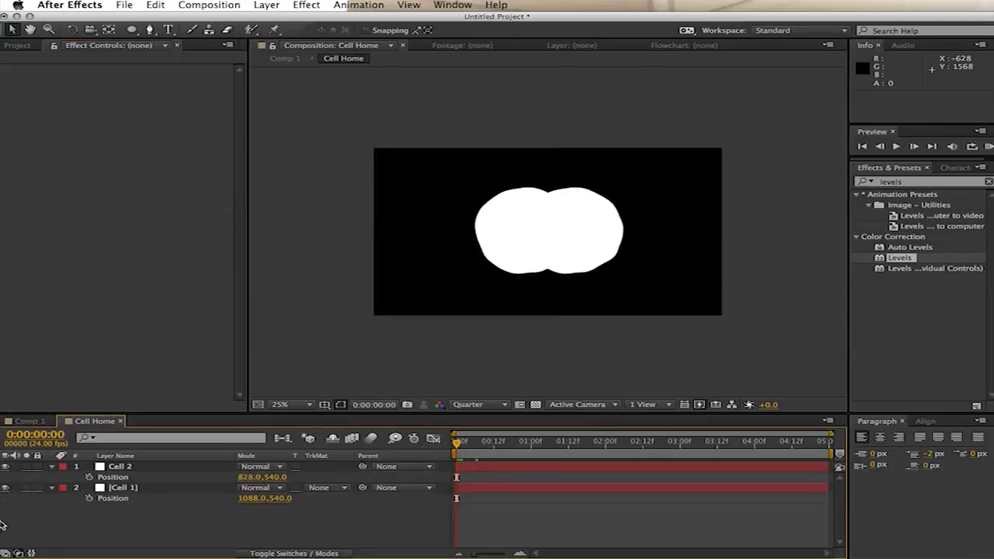
left_click(89, 498)
left_click(89, 476)
- At 0:00:04:23, move Cell 2 horizontally left to about 688, 540 to animate it away from Cell 1
left_click_drag(477, 443, 925, 458)
left_click(242, 534)
left_click(124, 467)
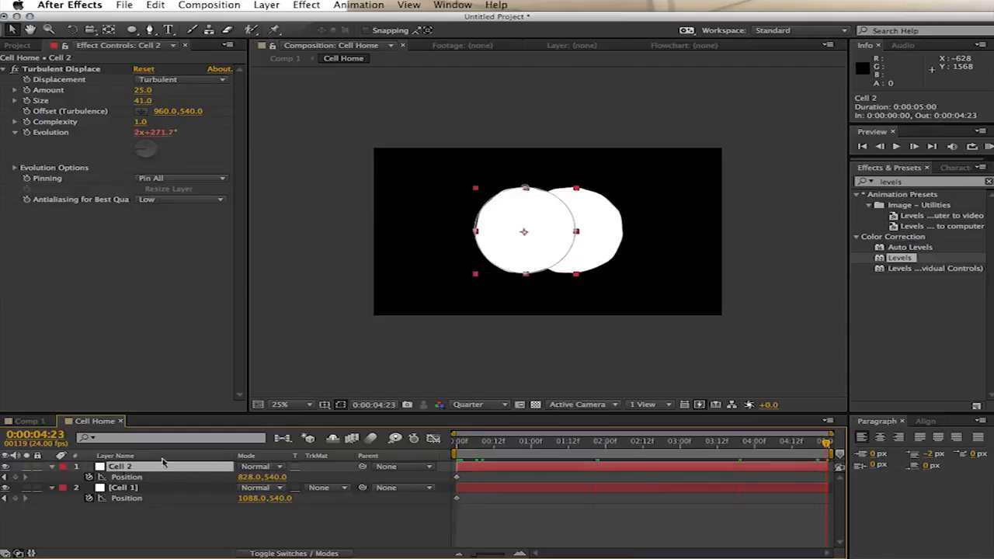
left_click_drag(531, 247, 503, 249)
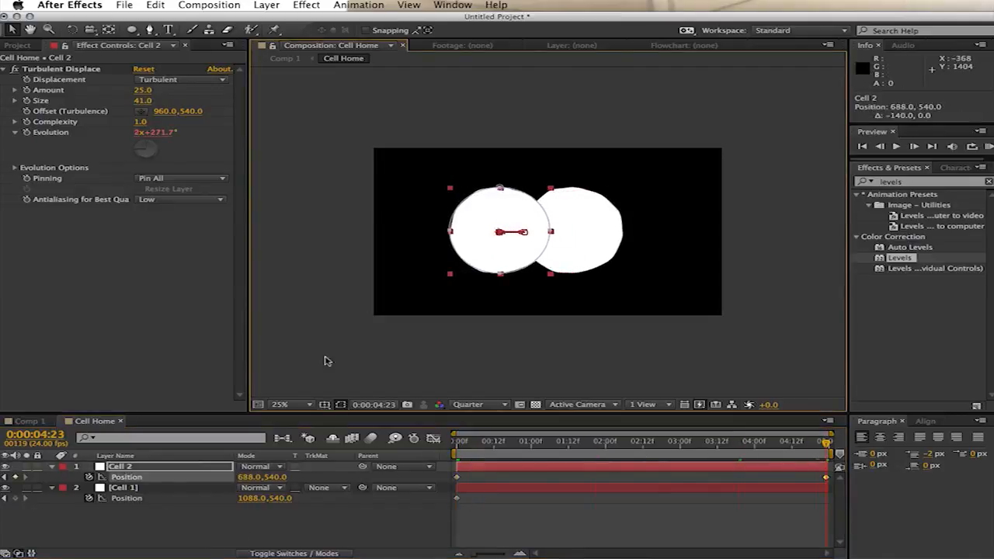
left_click(312, 369)
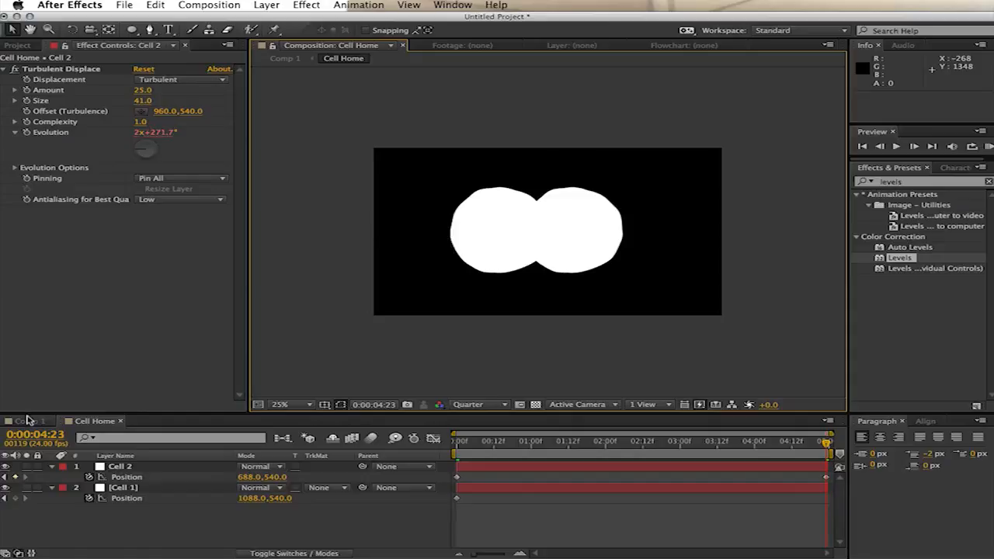
- Scrub Comp 1 to 0:00:04:23 to examine the merged cell shape, and collapse the Gaussian Blur and Levels settings
left_click(27, 420)
left_click_drag(541, 440, 868, 456)
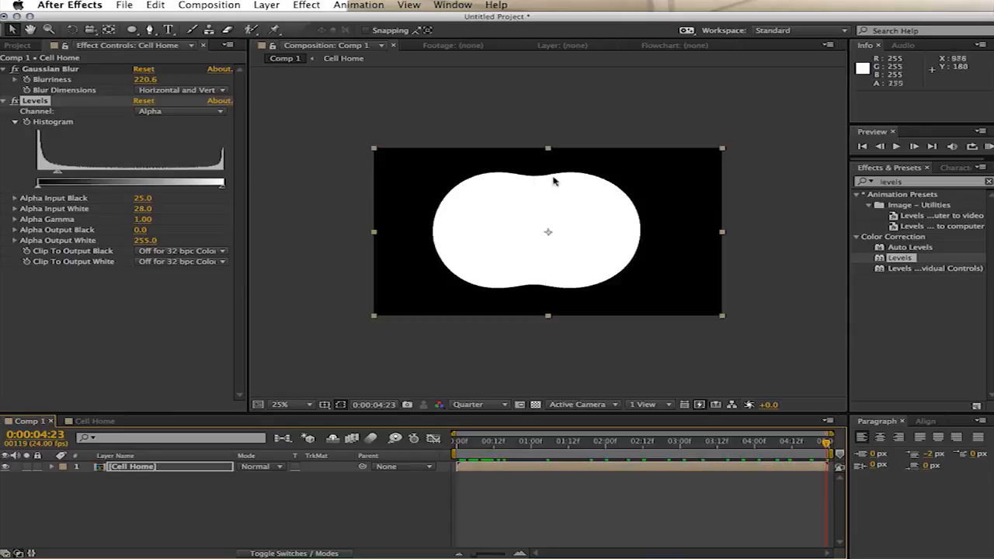
left_click(5, 69)
left_click(5, 79)
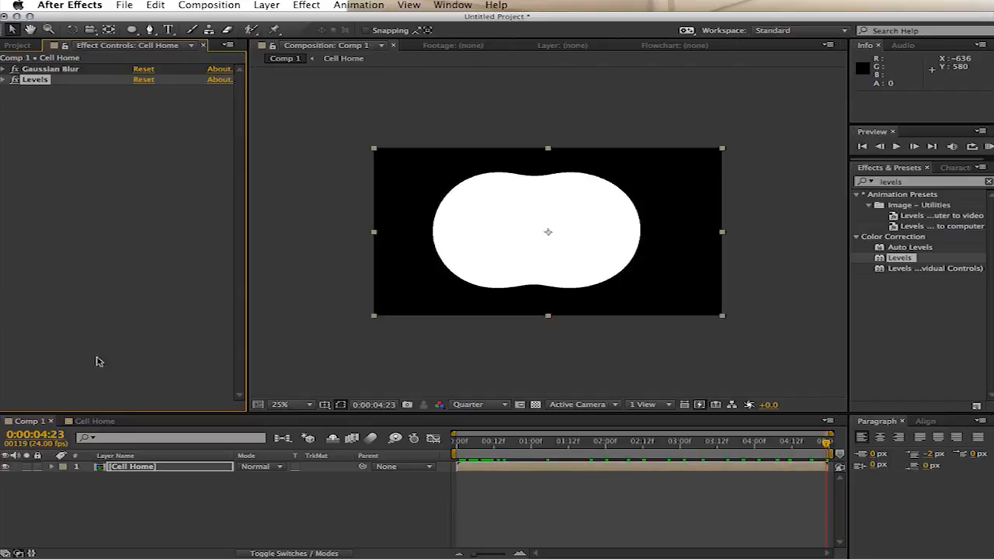
- In Cell Home, return to 0:00:00:00 and remove the Position keyframes from Cell 1 and Cell 2
left_click(94, 421)
left_click_drag(638, 443, 386, 466)
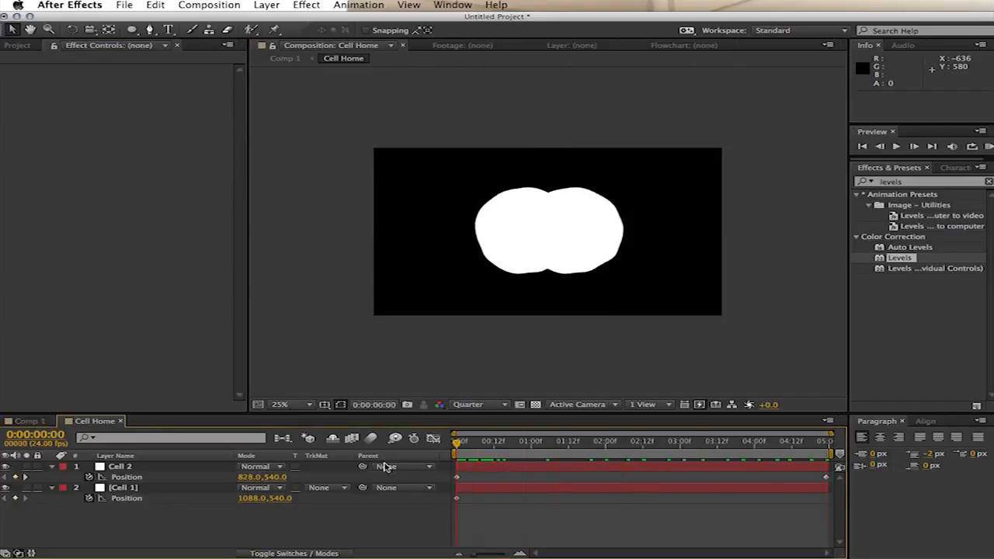
left_click(171, 487)
left_click(88, 498)
left_click(89, 477)
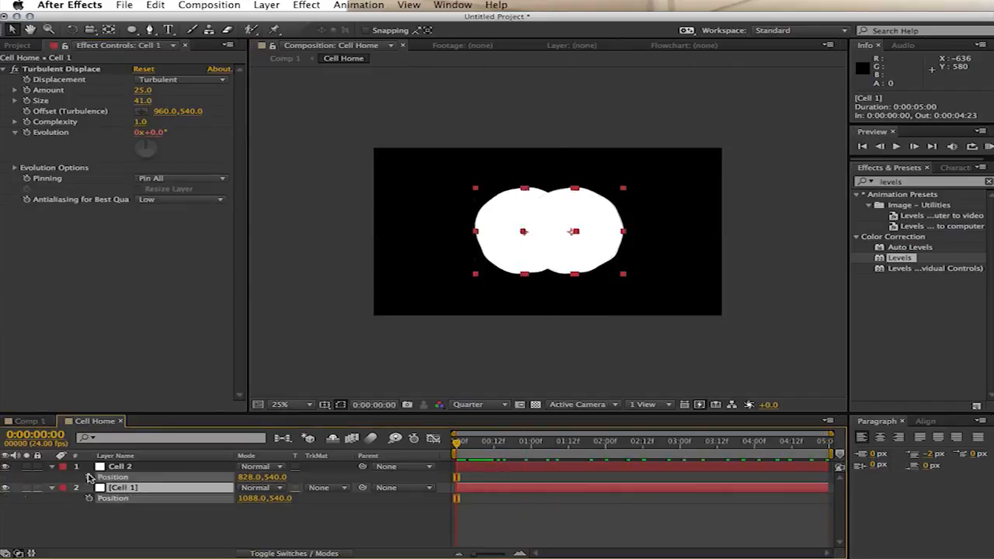
- In Comp 1, find the Fill effect and apply it to the Cell Home layer
left_click(17, 421)
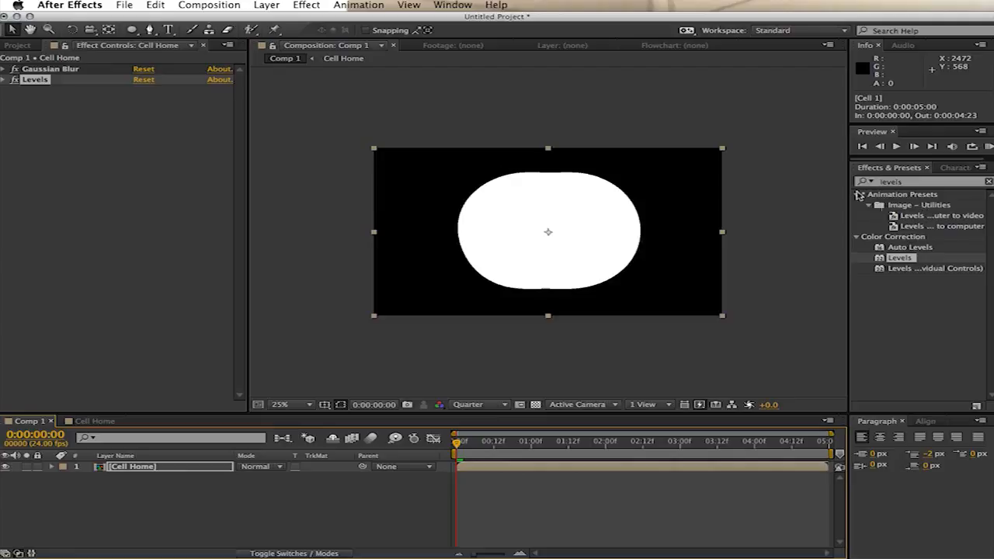
left_click(904, 182)
type("fill")
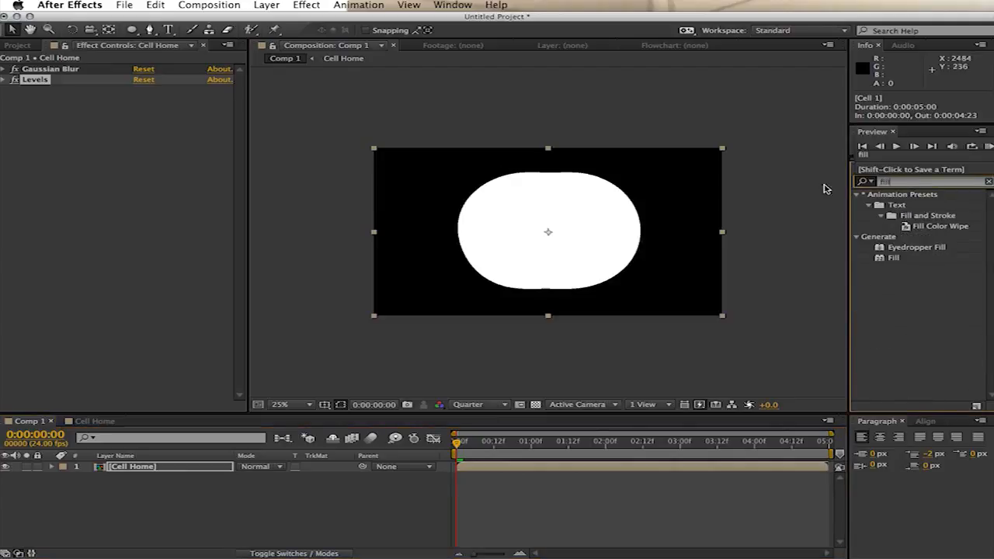
left_click_drag(893, 257, 587, 242)
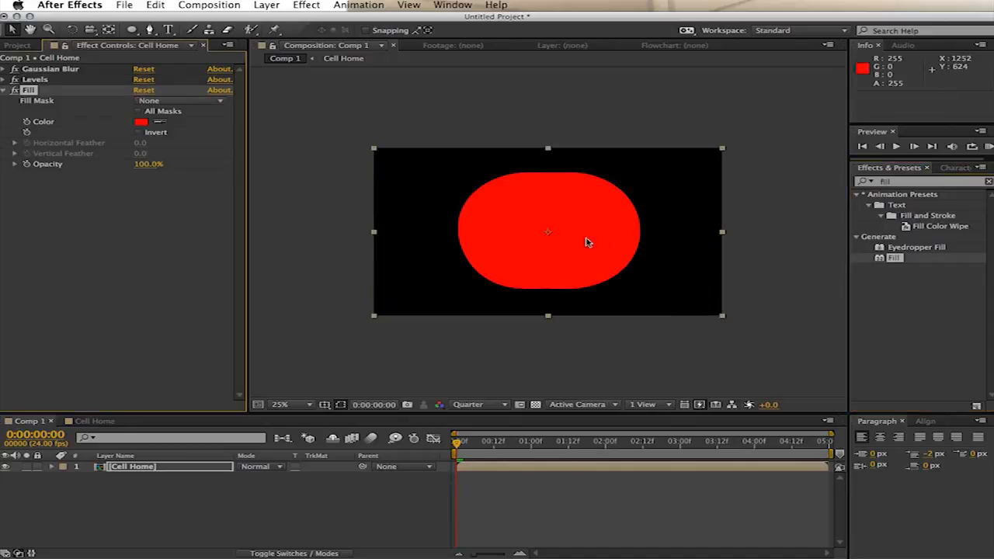
- Set the Fill effect's color to black (000000)
left_click(142, 122)
left_click_drag(378, 381, 216, 494)
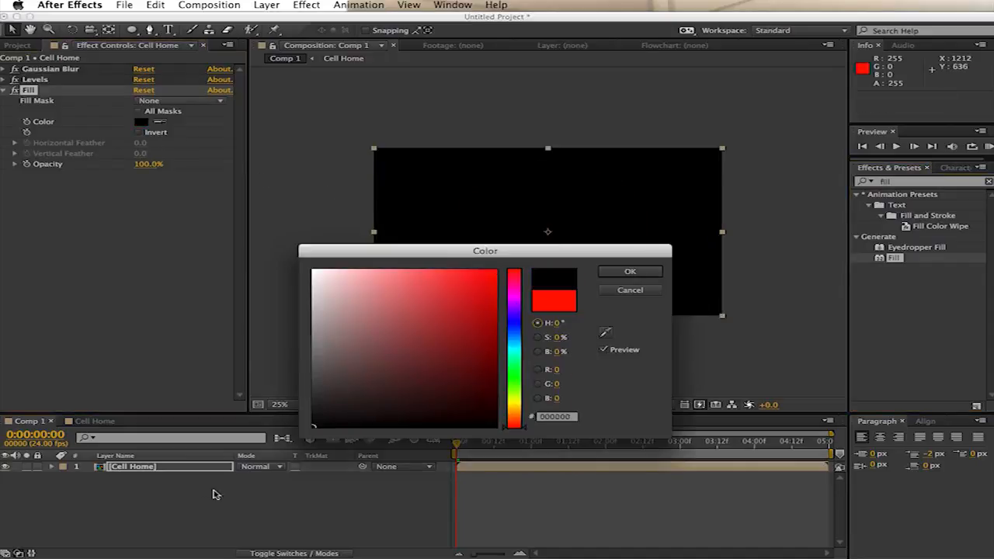
left_click(629, 271)
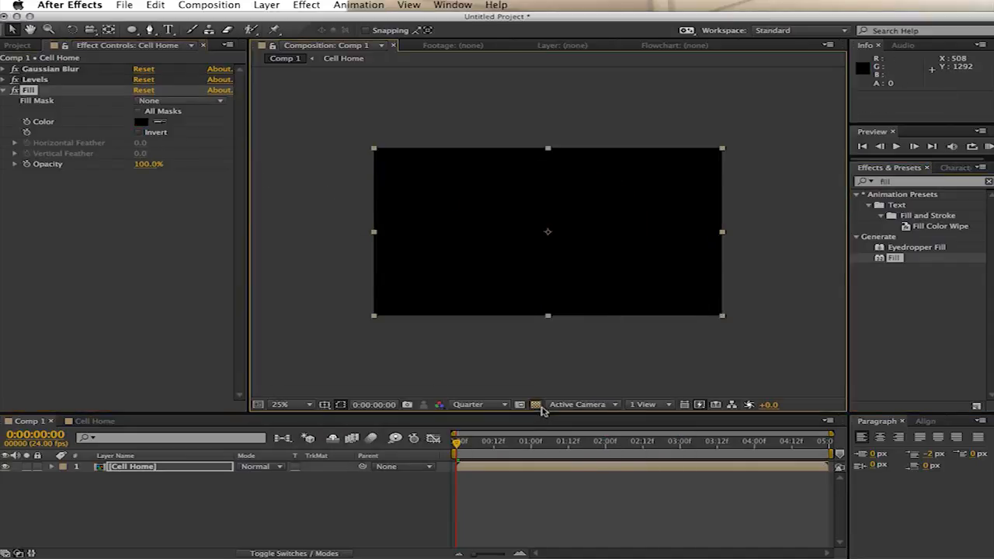
left_click(539, 408)
left_click(541, 409)
- Add an Inner Glow layer style to the Cell Home layer
left_click(168, 469)
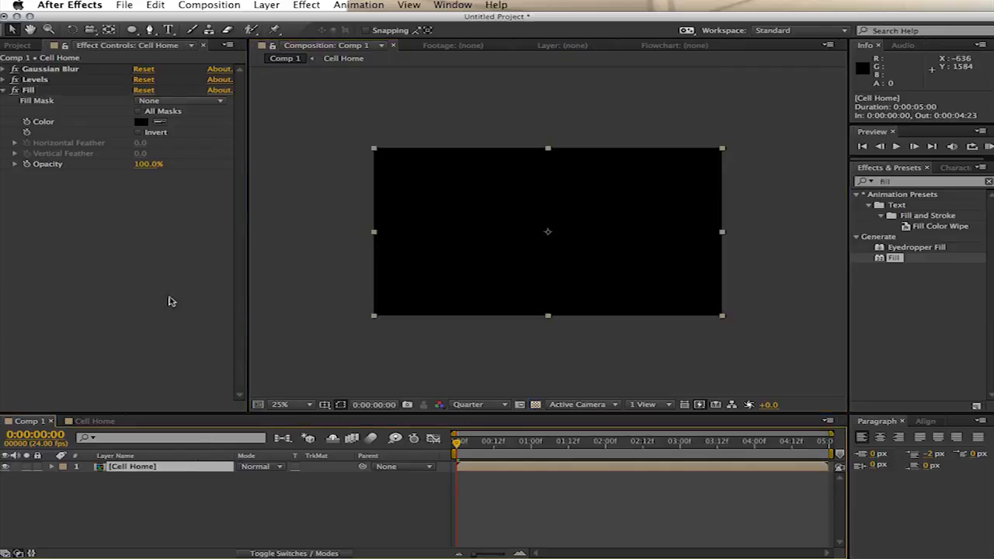
left_click(206, 5)
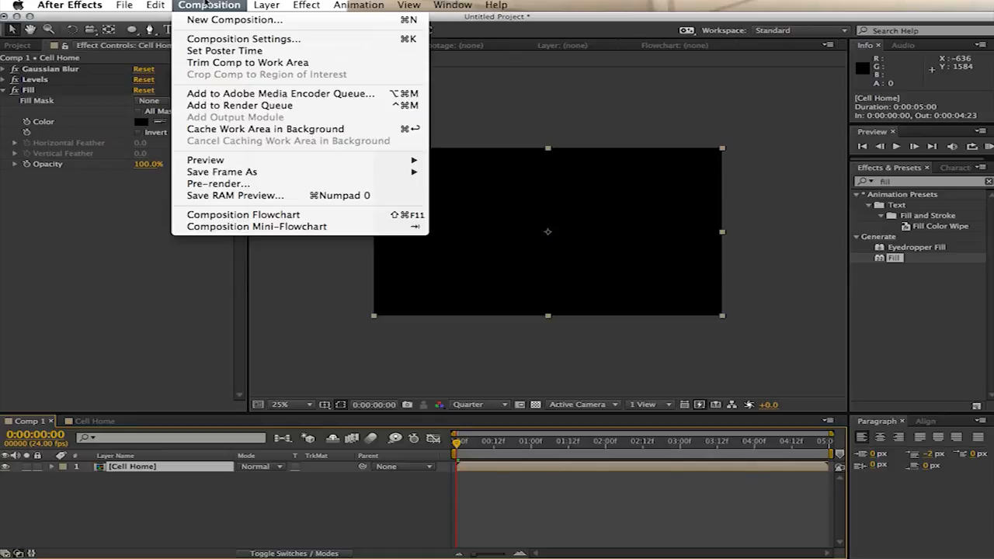
mouse_move(253, 5)
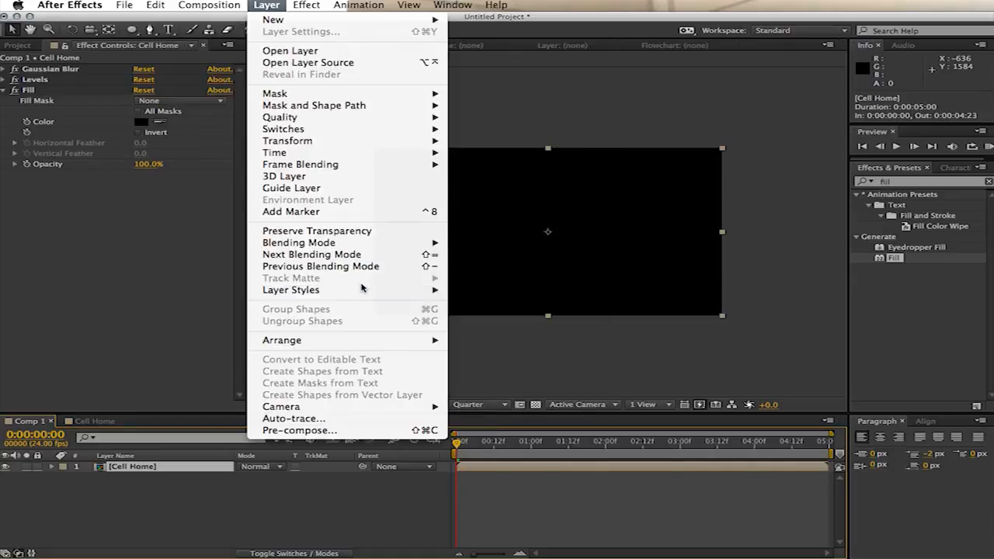
mouse_move(375, 293)
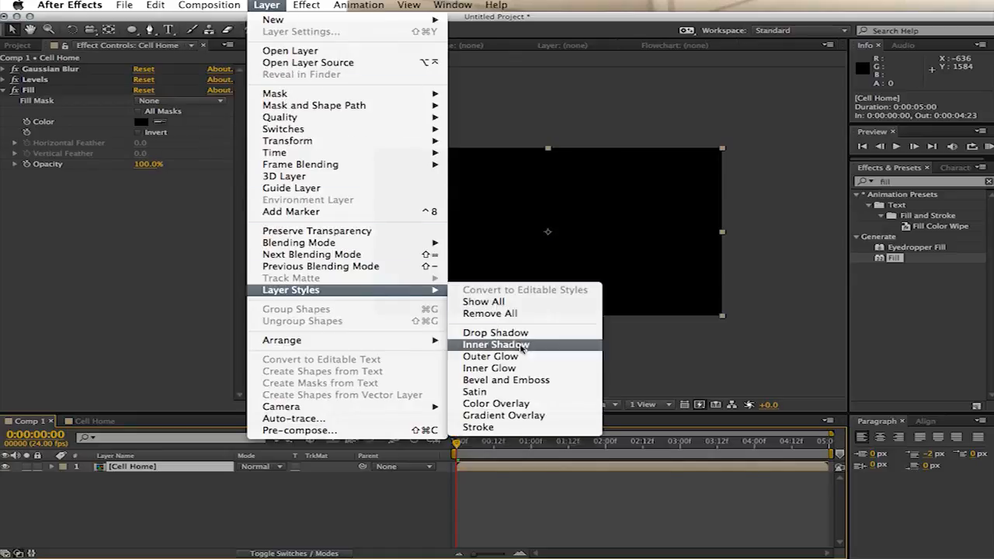
left_click(526, 367)
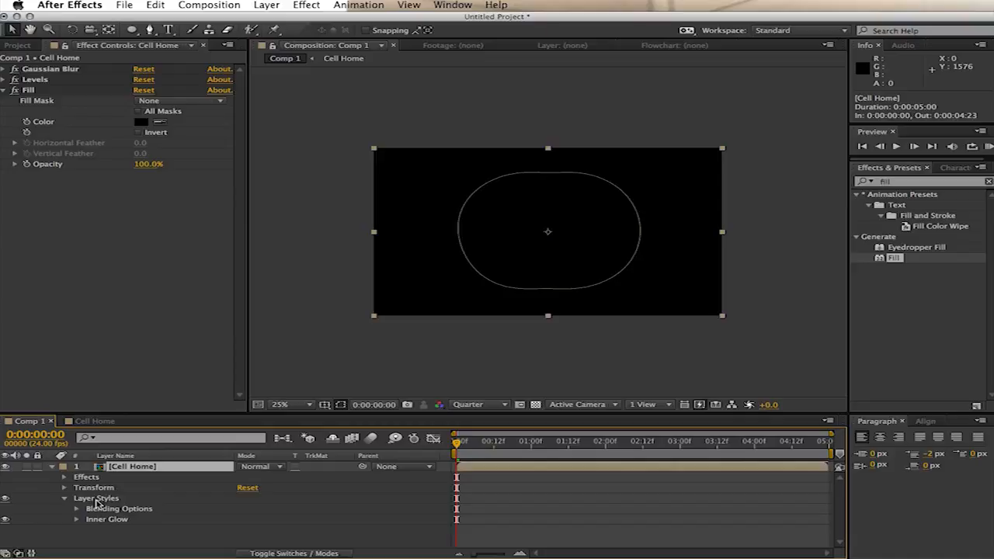
- Expand the Inner Glow settings and set the glow Size to 45
left_click(76, 518)
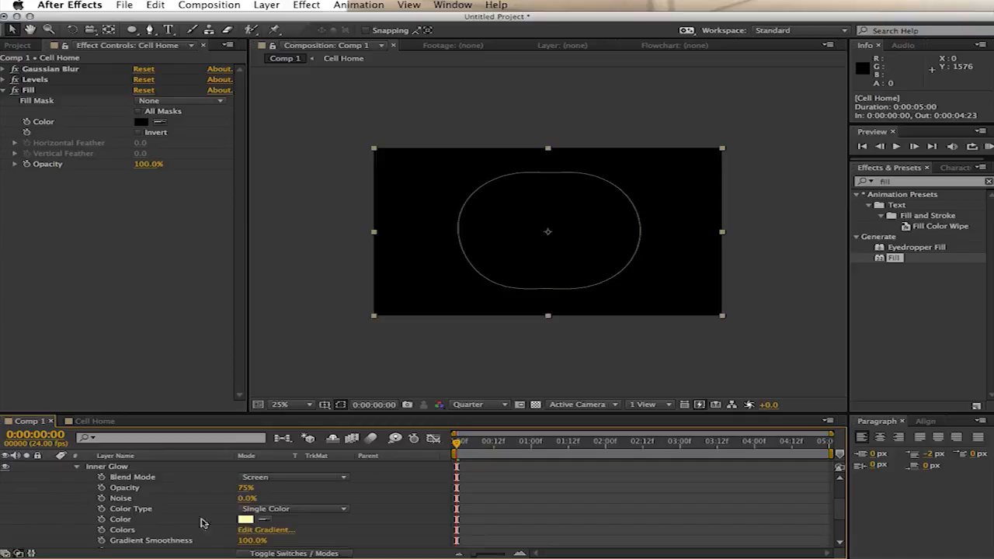
scroll(247, 501, "down", 3)
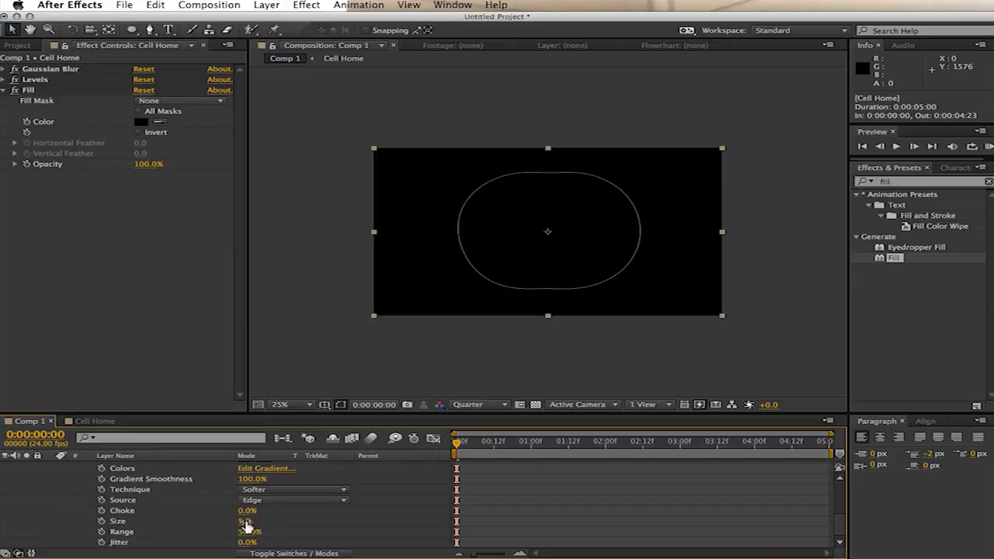
left_click(250, 521)
left_click_drag(257, 521, 271, 517)
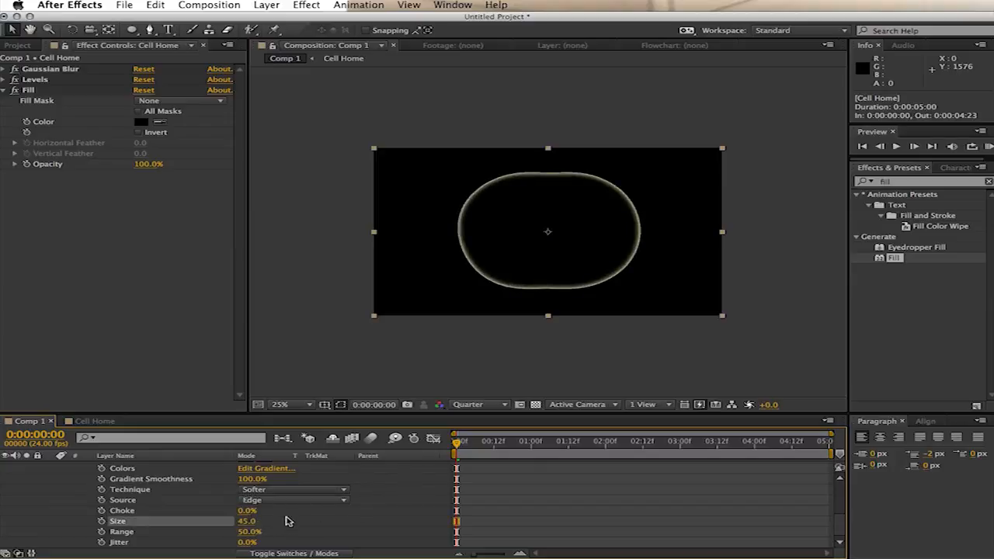
- Set the Inner Glow Opacity to 30% and change its color to white
scroll(280, 516, "up", 5)
scroll(277, 514, "down", 3)
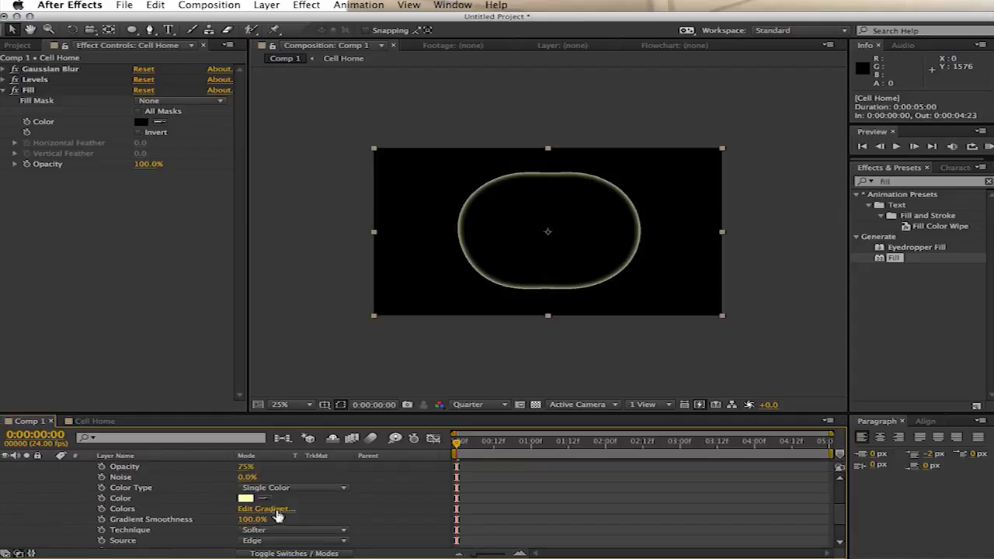
left_click(245, 467)
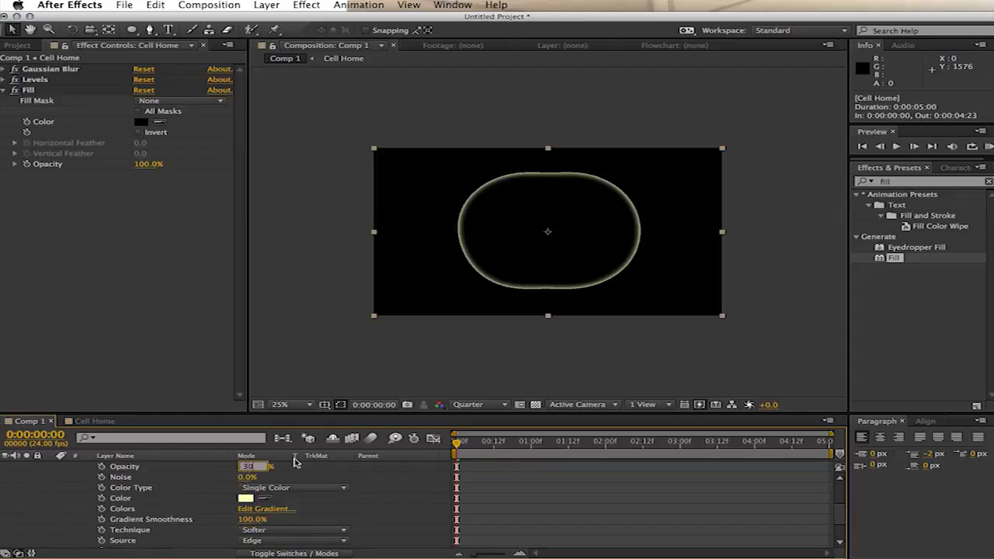
left_click(404, 379)
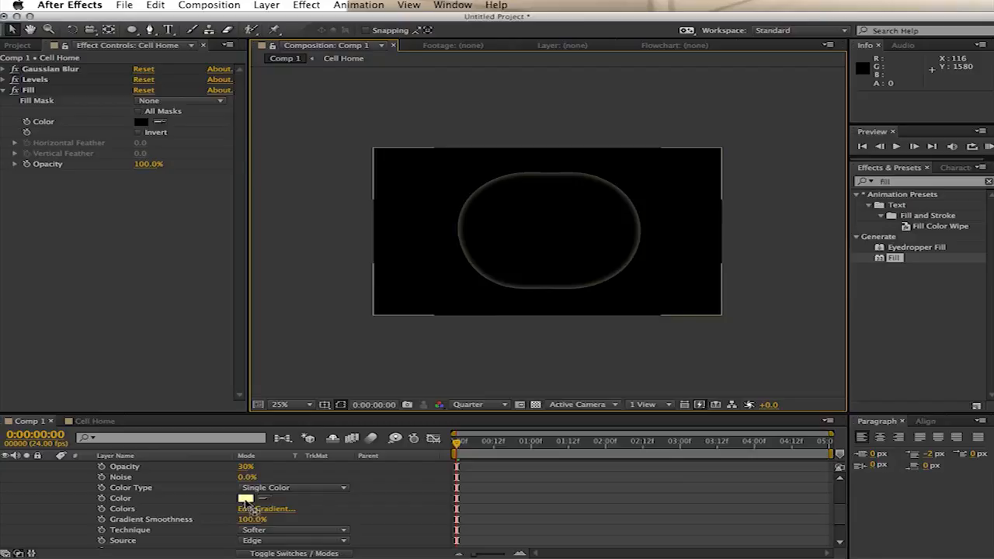
left_click(245, 499)
left_click_drag(377, 351, 218, 174)
left_click(607, 273)
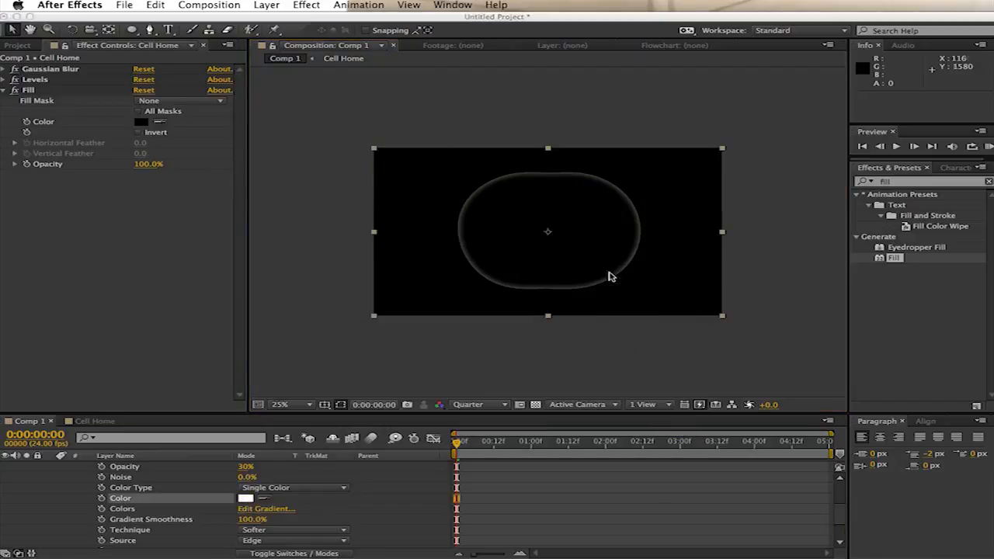
left_click(769, 339)
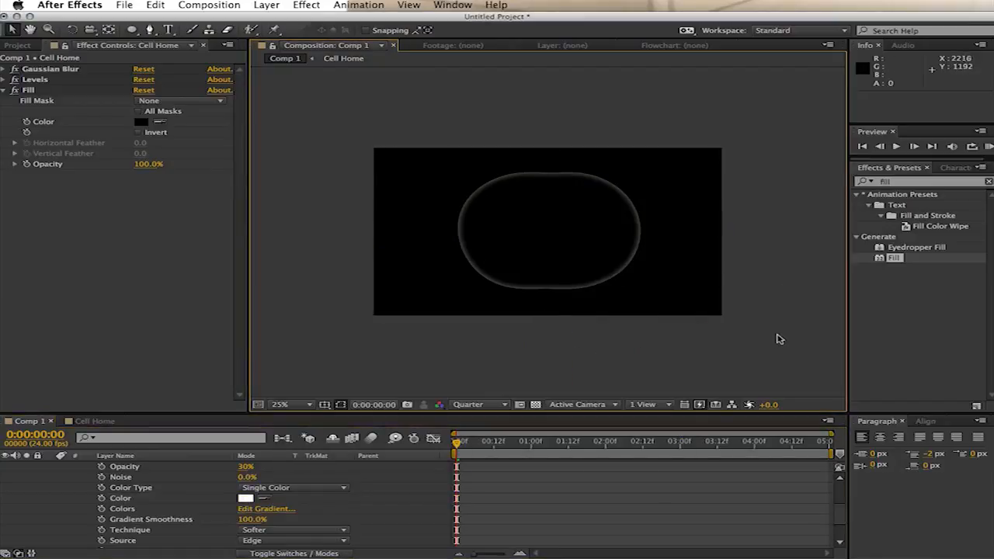
- Find the Turbulent Noise effect and apply it to the Cell Home layer
left_click(910, 184)
type("turb")
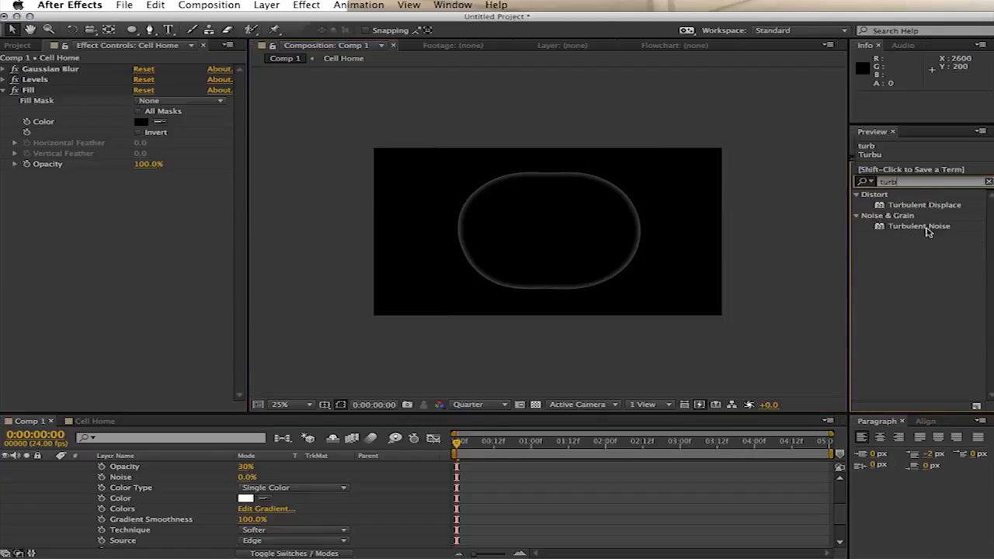
left_click(918, 228)
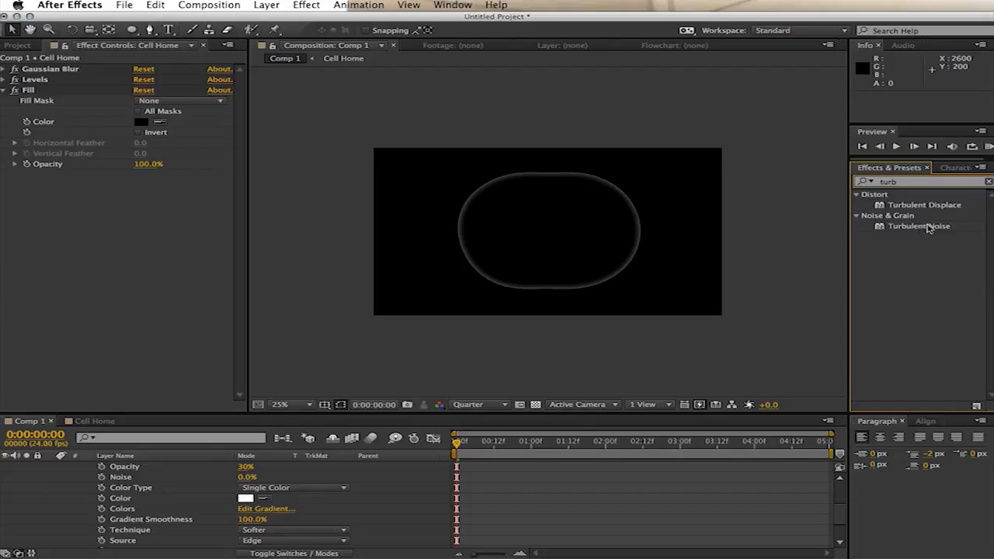
left_click_drag(929, 228, 588, 228)
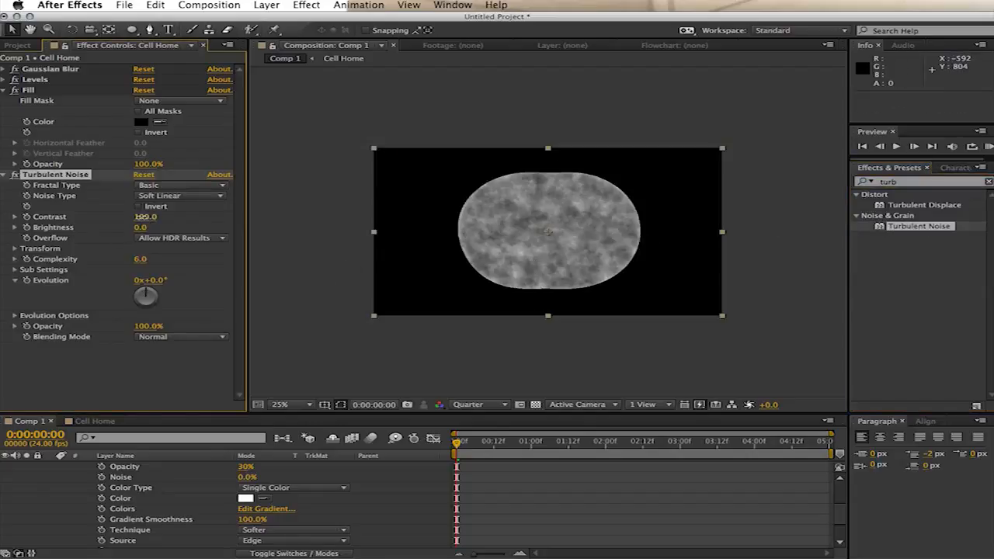
- Set the Turbulent Noise Contrast to 400 and its Brightness to -60
left_click_drag(141, 217, 321, 195)
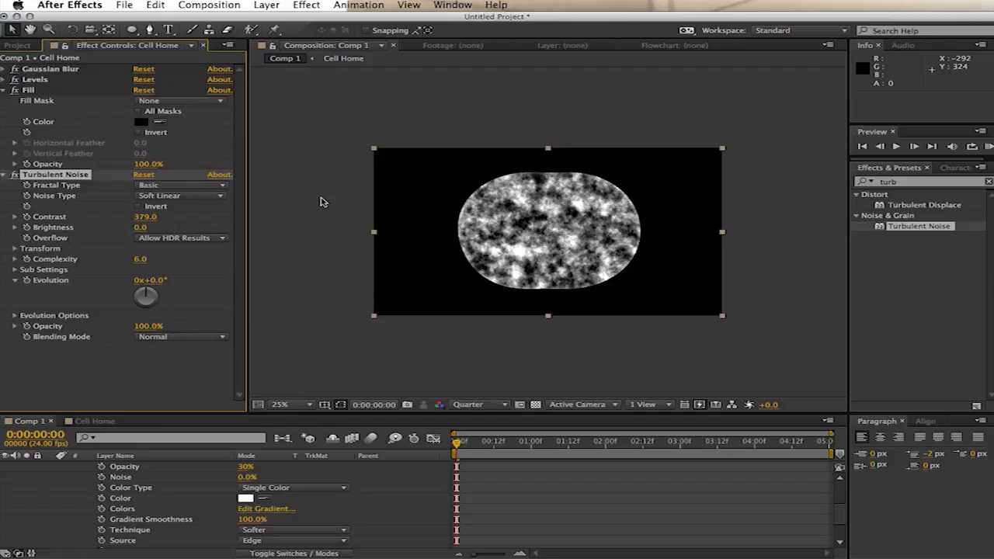
mouse_move(141, 227)
left_mouse_down()
mouse_move(87, 230)
mouse_move(150, 228)
left_mouse_up()
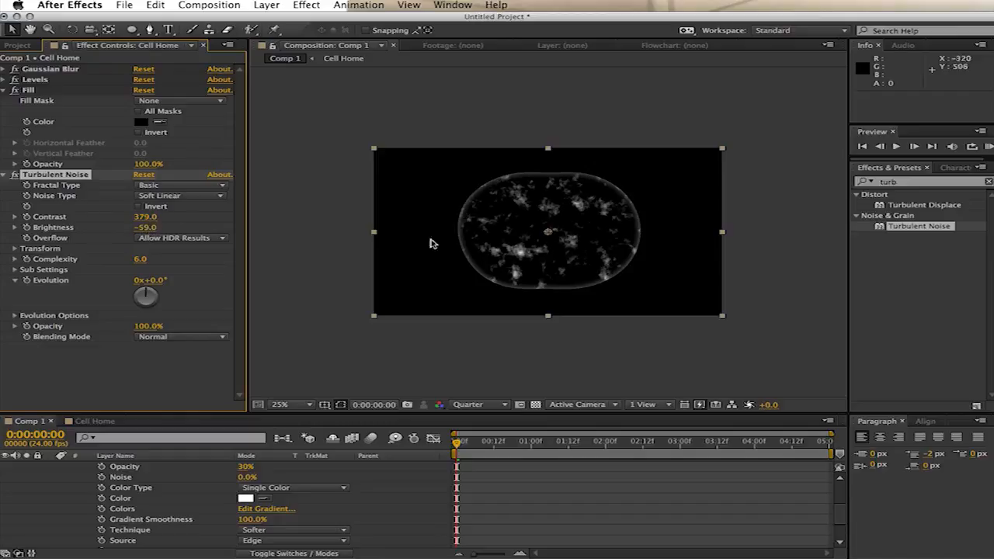
left_click(146, 227)
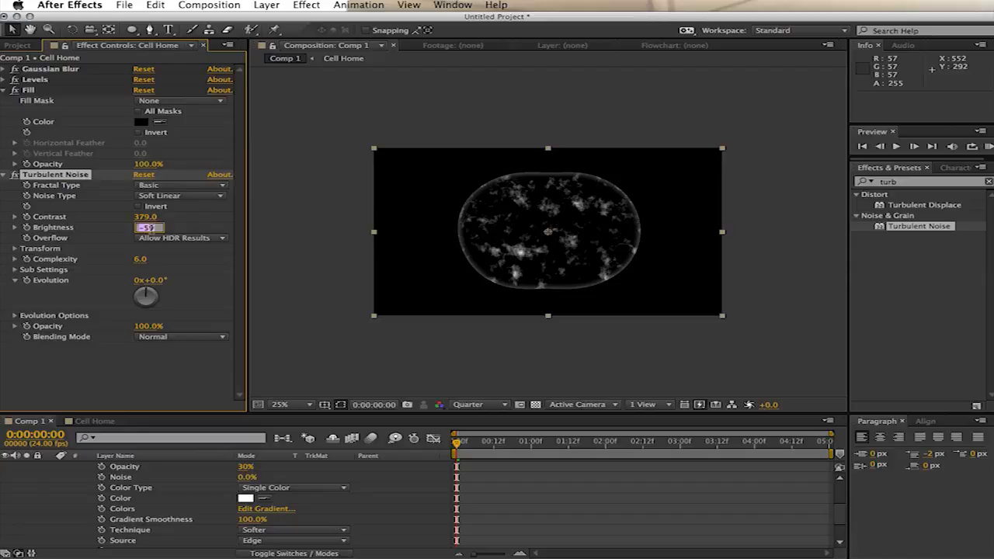
key("Return")
left_click(261, 249)
left_click(146, 217)
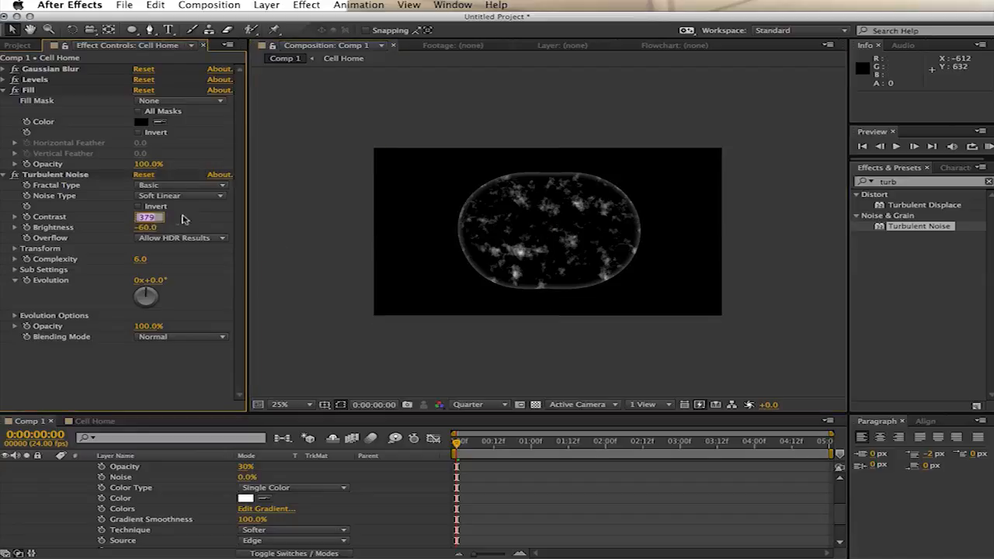
type("400")
key("Return")
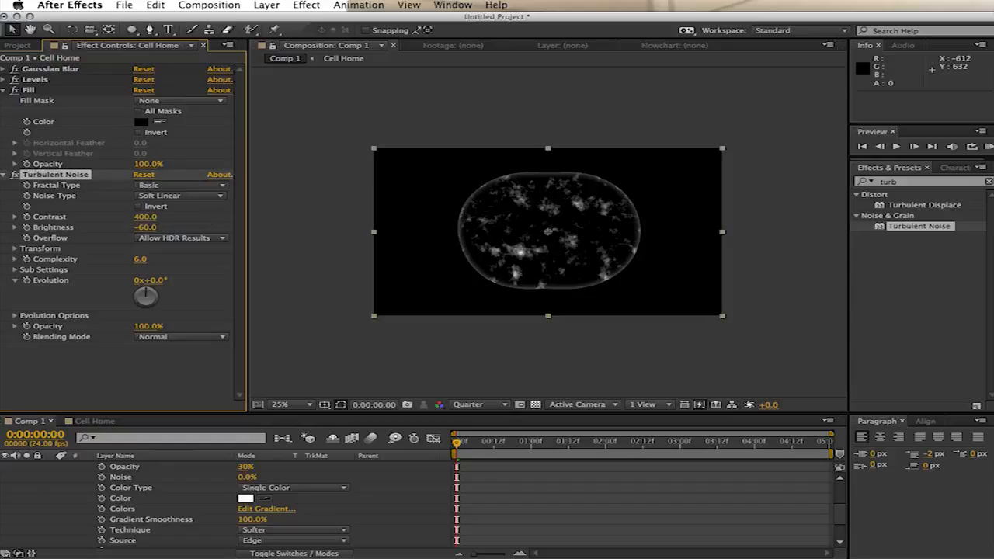
left_click(342, 334)
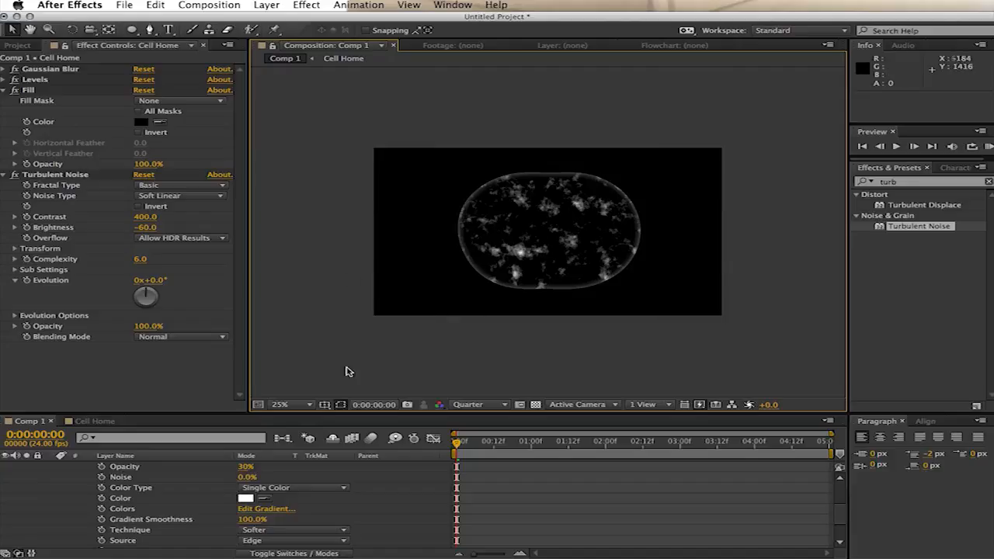
- Drive the Turbulent Noise Evolution with the expression time*50 and scrub the timeline to the end to preview it
left_click(26, 280, "alt")
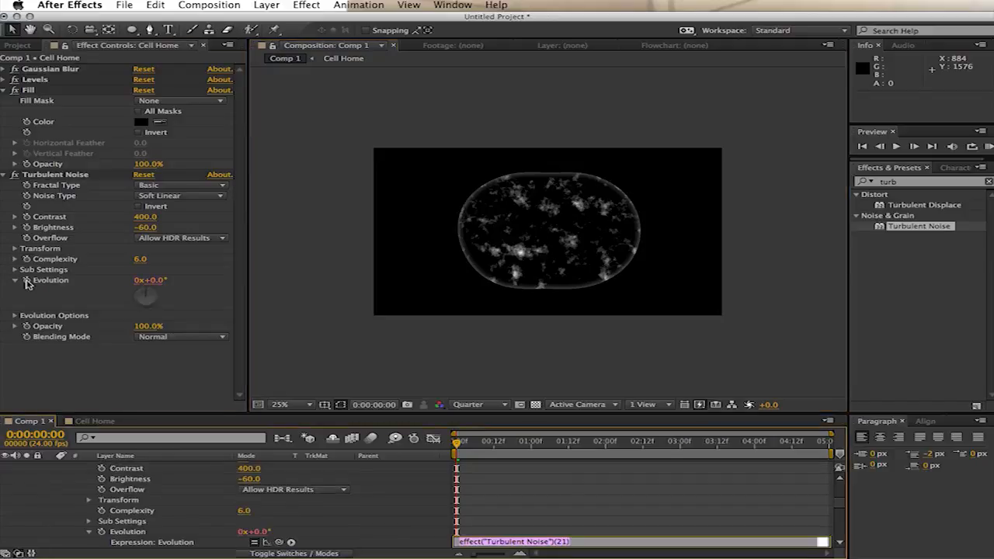
type("time*50")
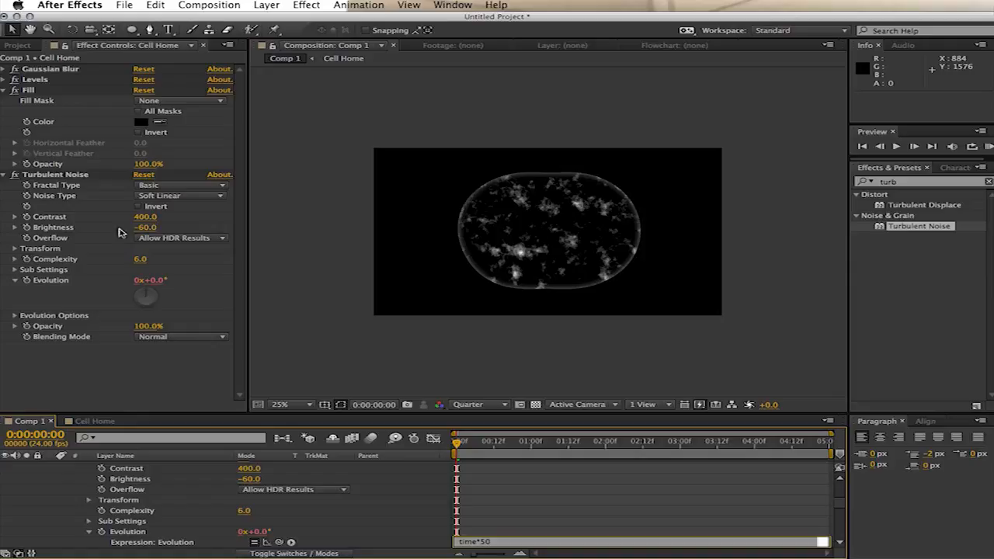
left_click(409, 358)
left_click_drag(462, 447, 827, 452)
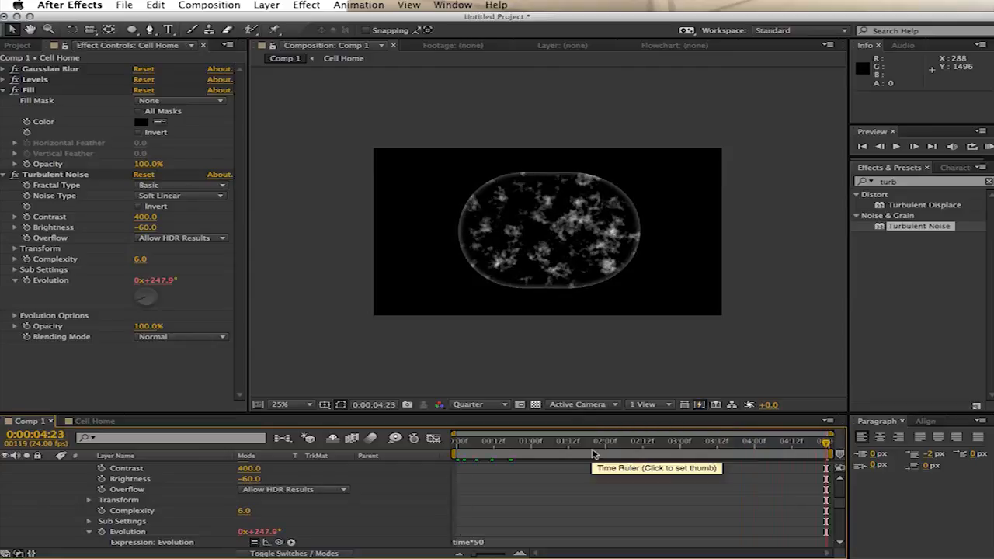
- Find the CC Vector Blur effect and add it to the Cell Home layer after Turbulent Noise
left_click(893, 182)
type("vect")
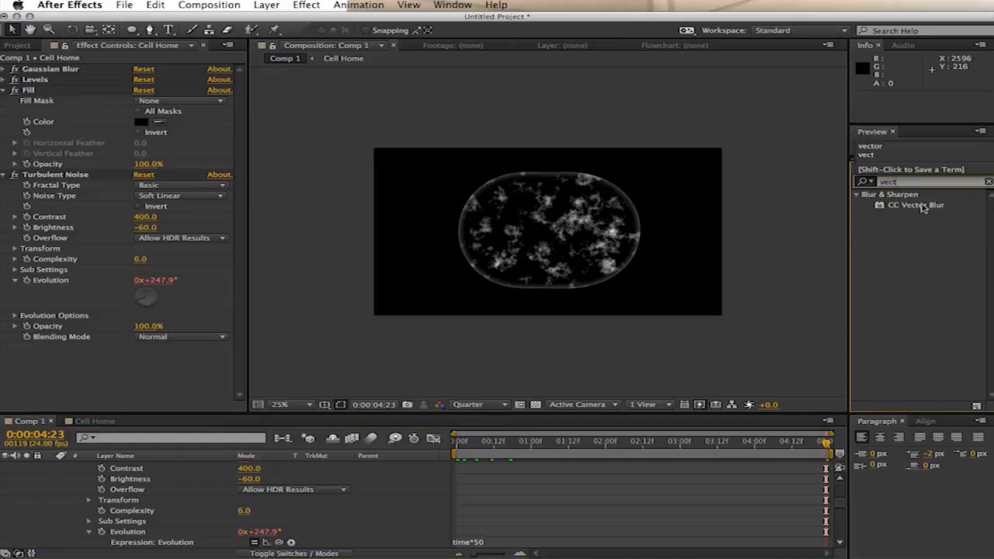
left_click_drag(916, 205, 144, 373)
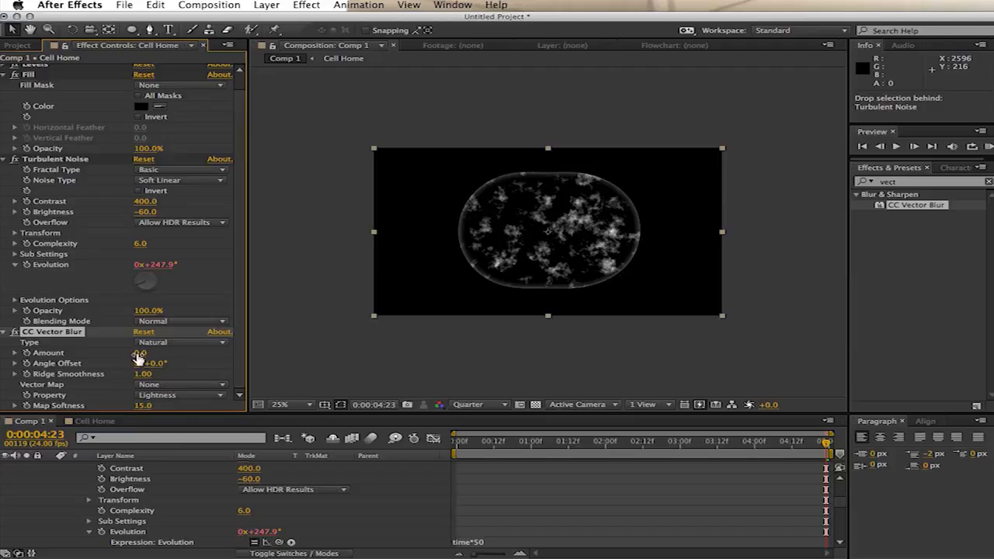
- Set the CC Vector Blur Amount to 120
left_click_drag(138, 357, 160, 353)
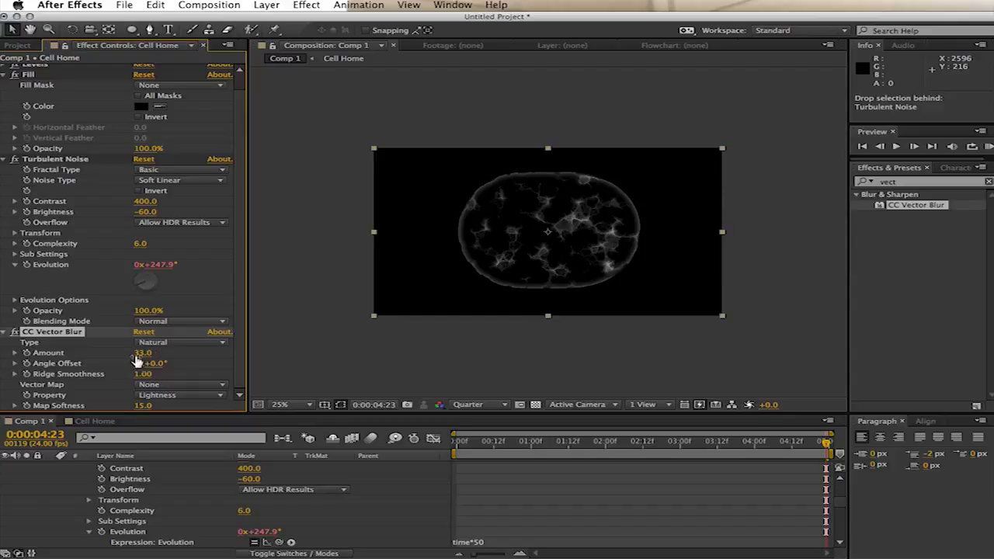
left_click_drag(140, 353, 167, 351)
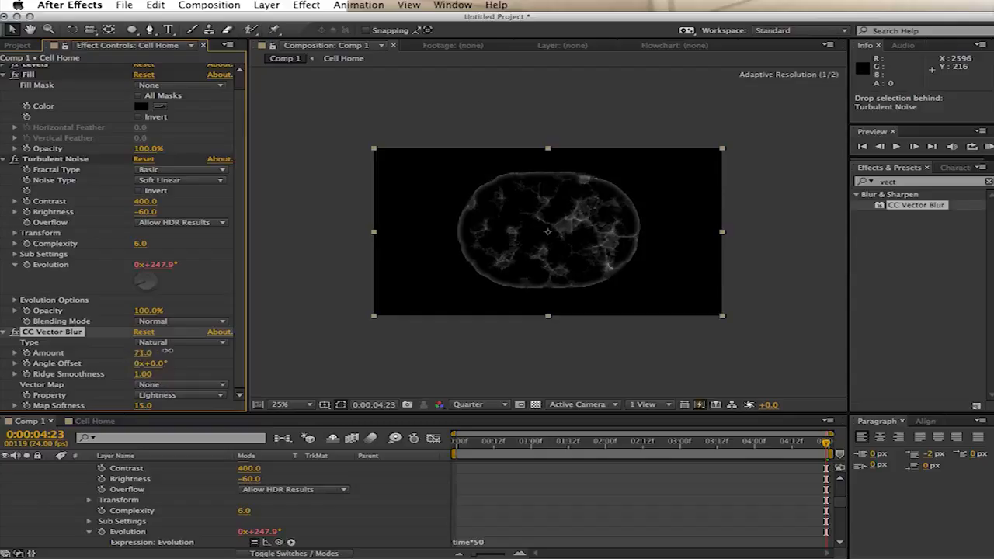
left_click(144, 355)
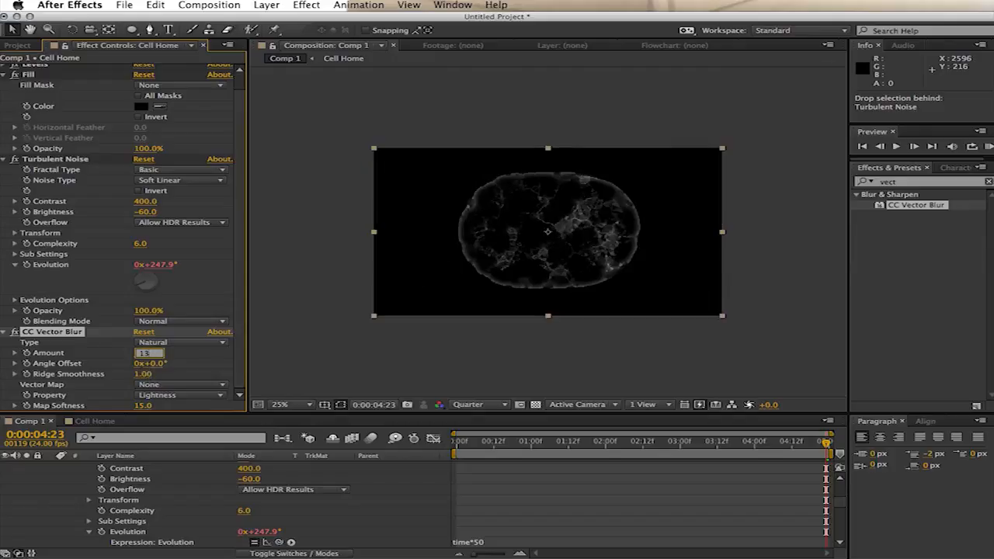
key("Return")
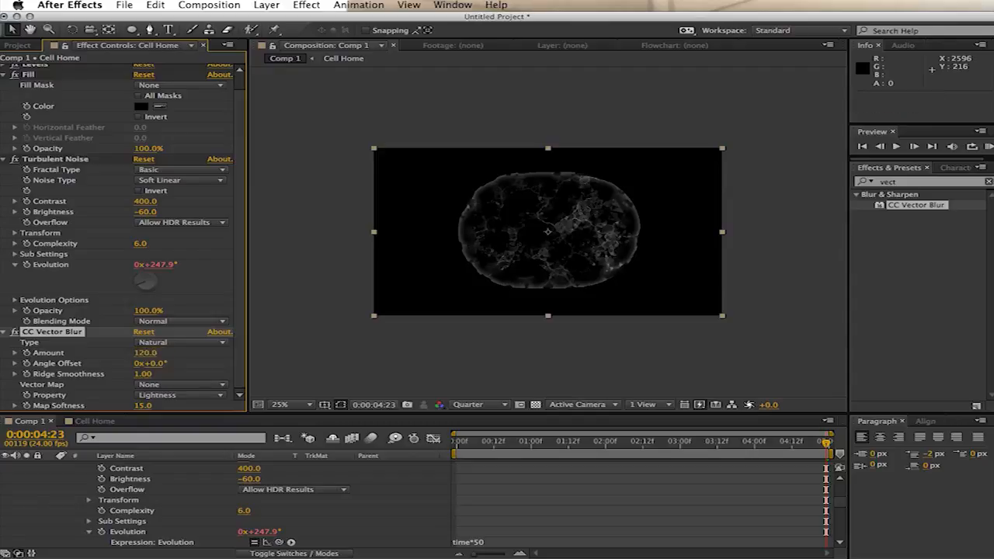
- Set the CC Vector Blur Ridge Smoothness to 20.10 and its Map Softness to 9.9
left_click_drag(143, 374, 231, 396)
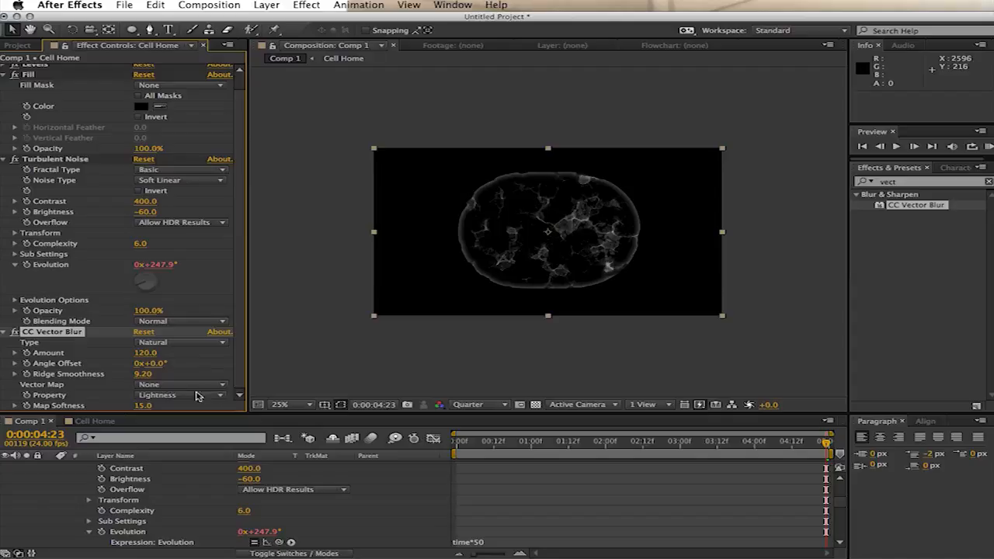
mouse_move(146, 410)
left_mouse_down()
mouse_move(117, 410)
mouse_move(165, 405)
left_mouse_up()
left_click_drag(145, 373, 249, 370)
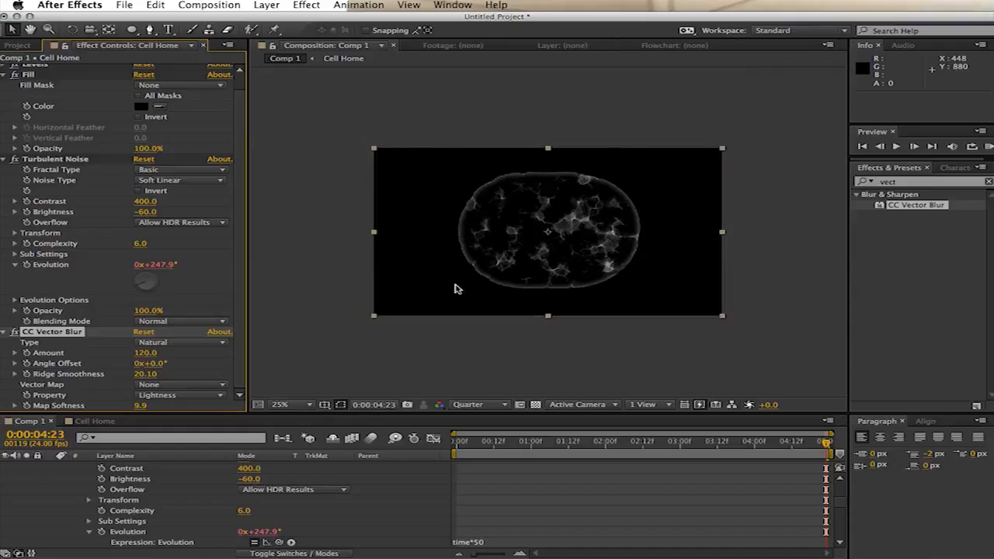
key("period")
key("period")
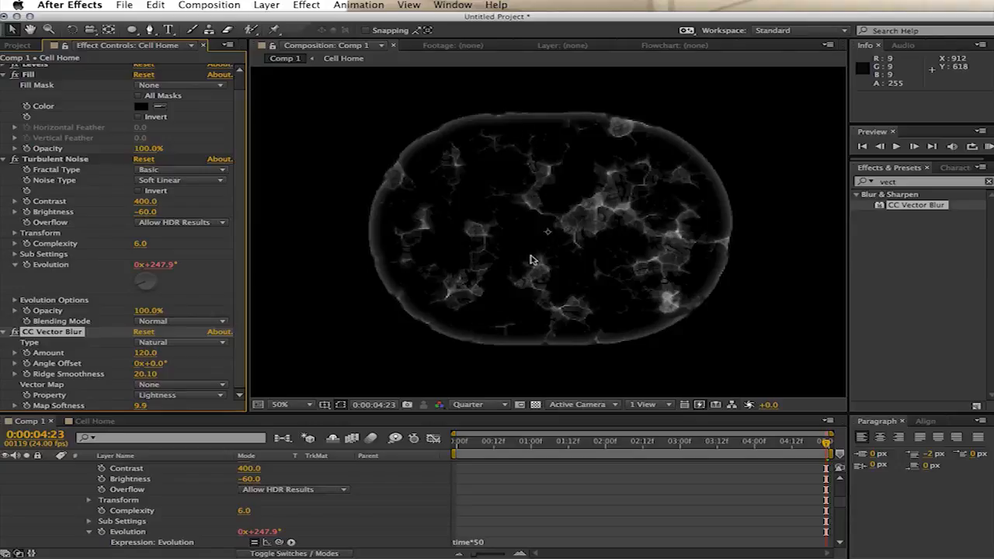
key("comma")
key("comma")
key("comma")
key("comma")
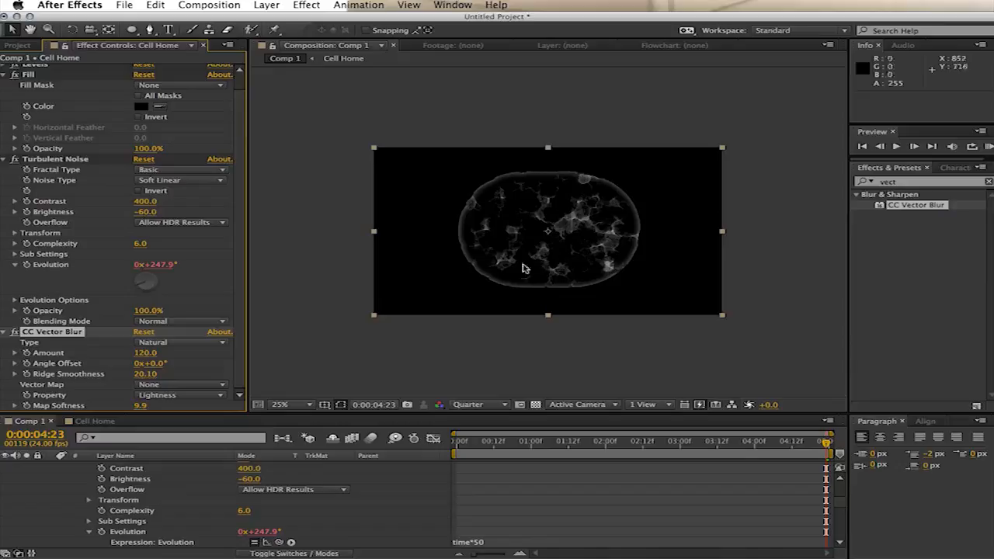
- Pre-compose the Cell Home layer as Outer Membrane, leaving all attributes in Comp 1
scroll(281, 476, "up", 5)
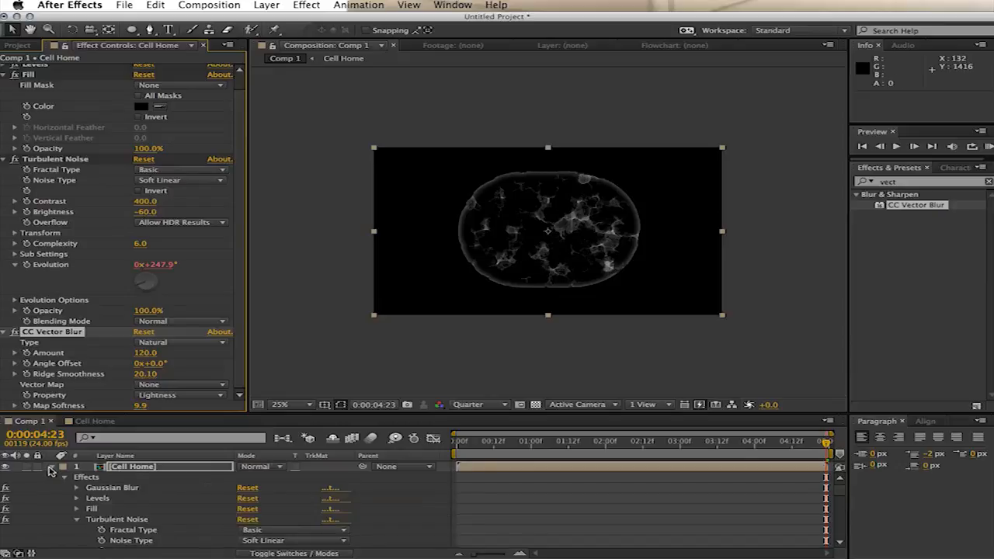
left_click(51, 468)
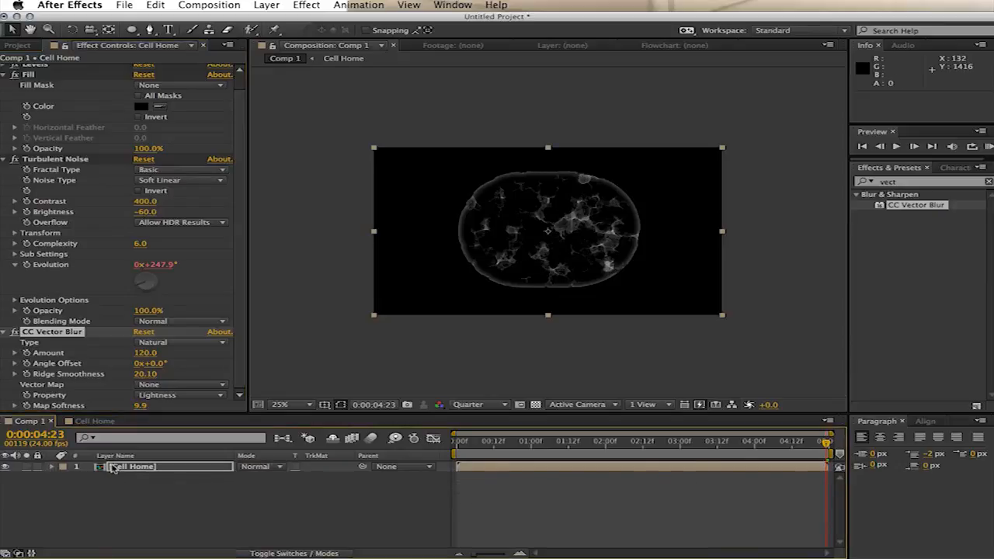
left_click(147, 470)
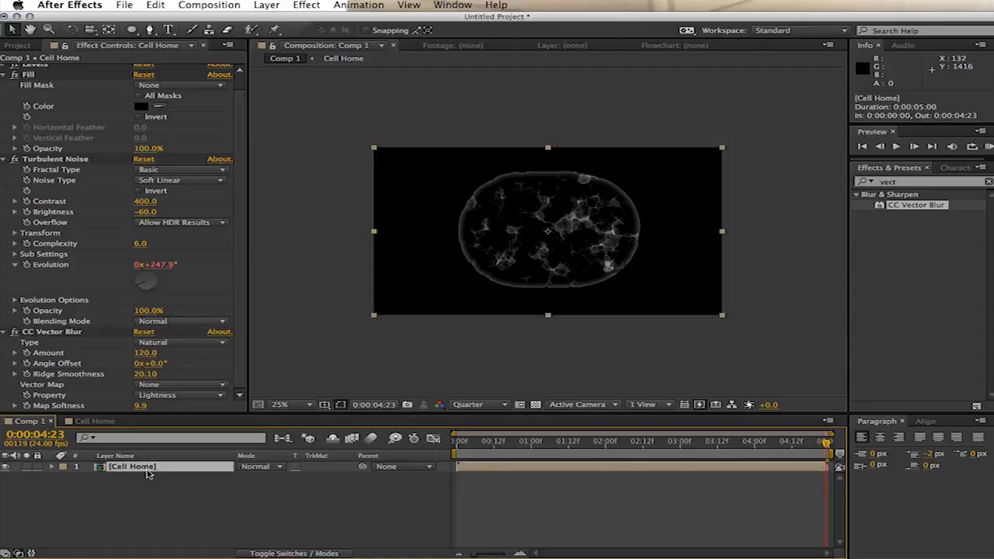
key("super+shift+c")
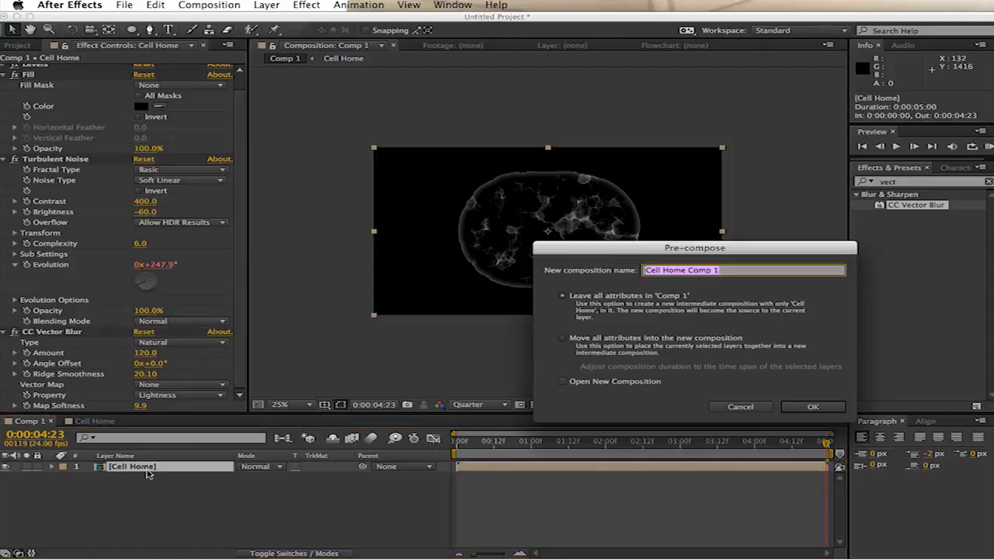
type("C")
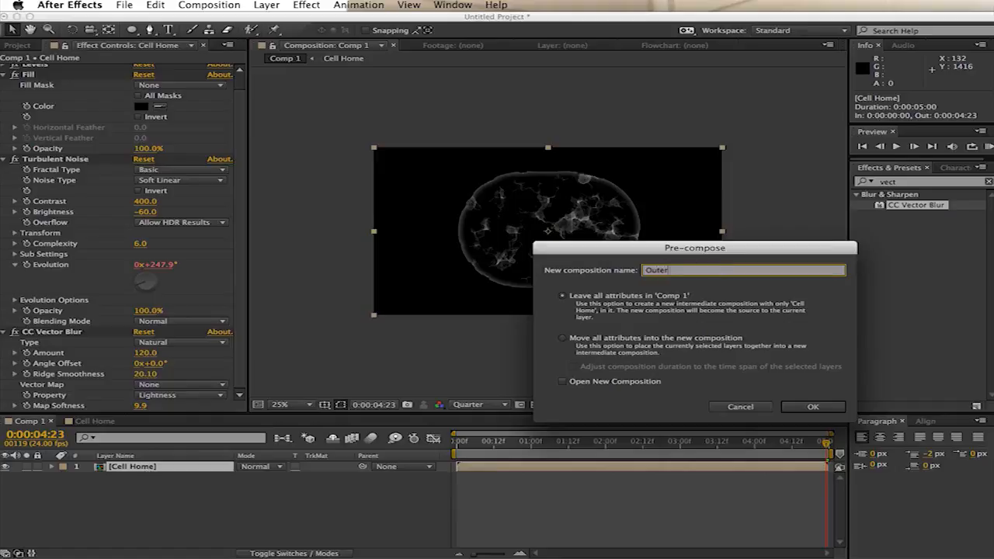
key("Return")
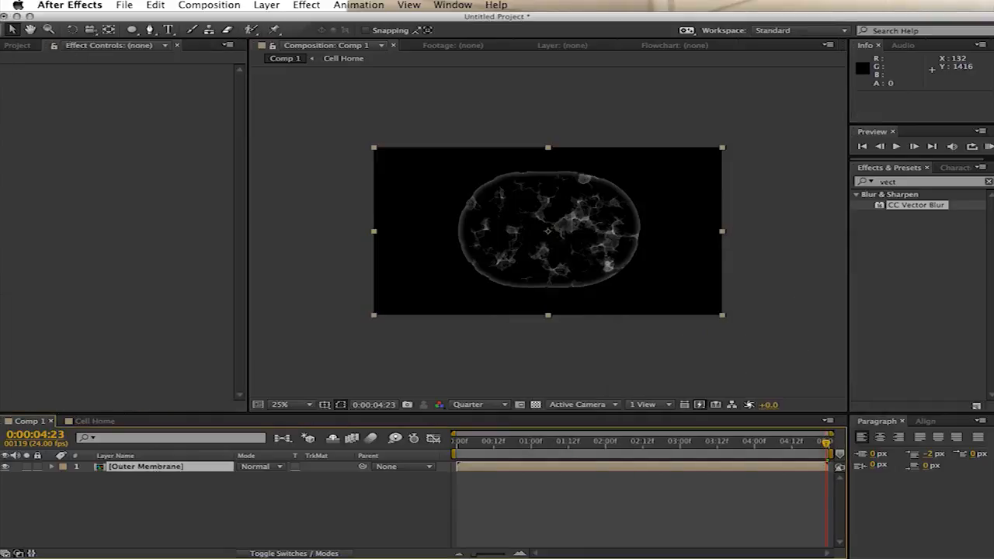
- Check the Cell Home composition, return to Comp 1 and collapse the Fill, Turbulent Noise and CC Vector Blur settings
left_click(94, 421)
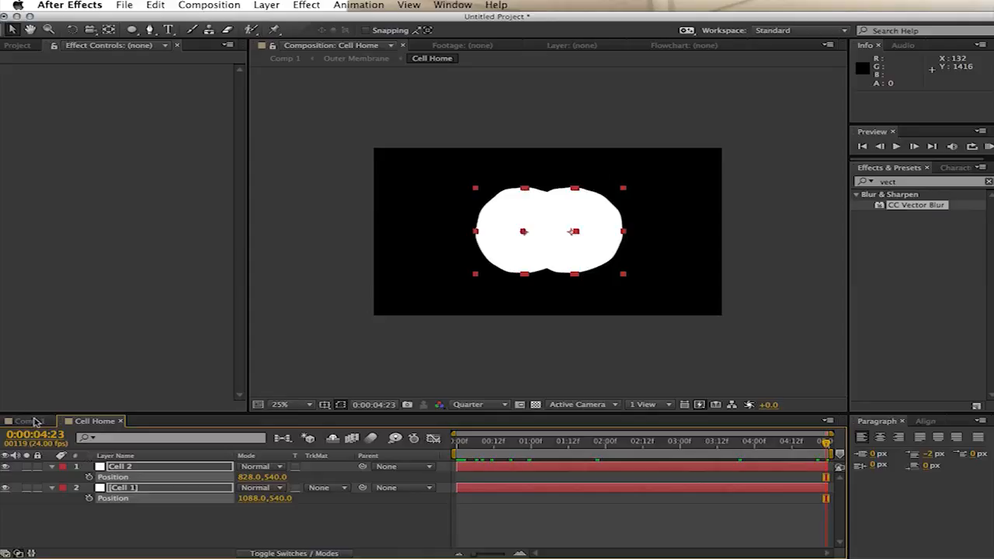
left_click(29, 421)
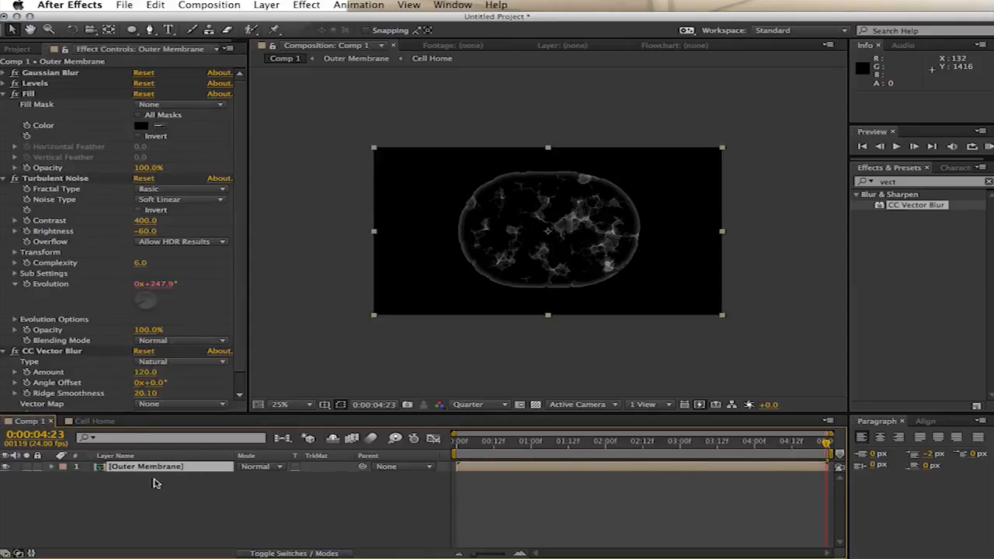
left_click(153, 483)
left_click(4, 94)
left_click(6, 104)
left_click(6, 115)
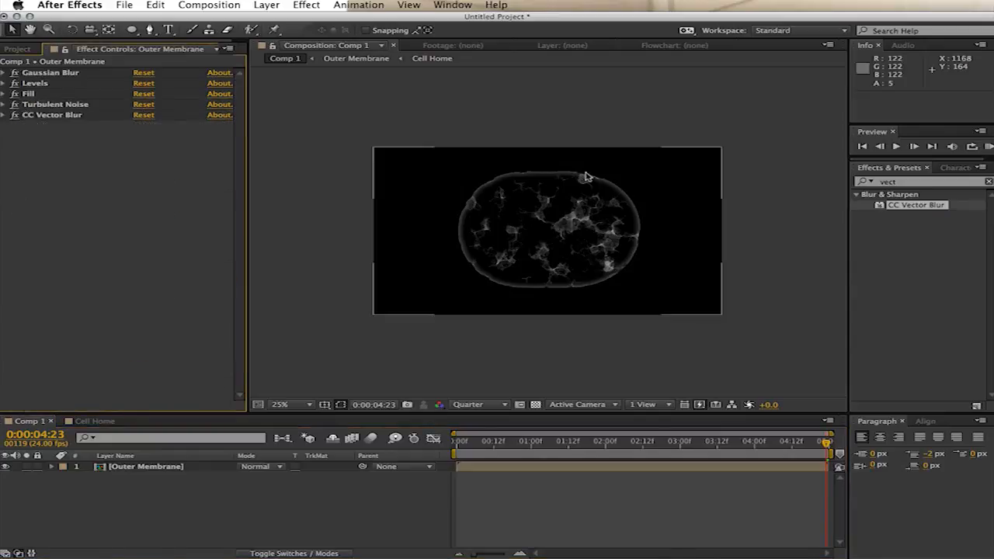
- Apply the Stylize Glow effect to the Outer Membrane layer with Threshold 30.6%, Radius 18 and Intensity 2.3
left_click(919, 181)
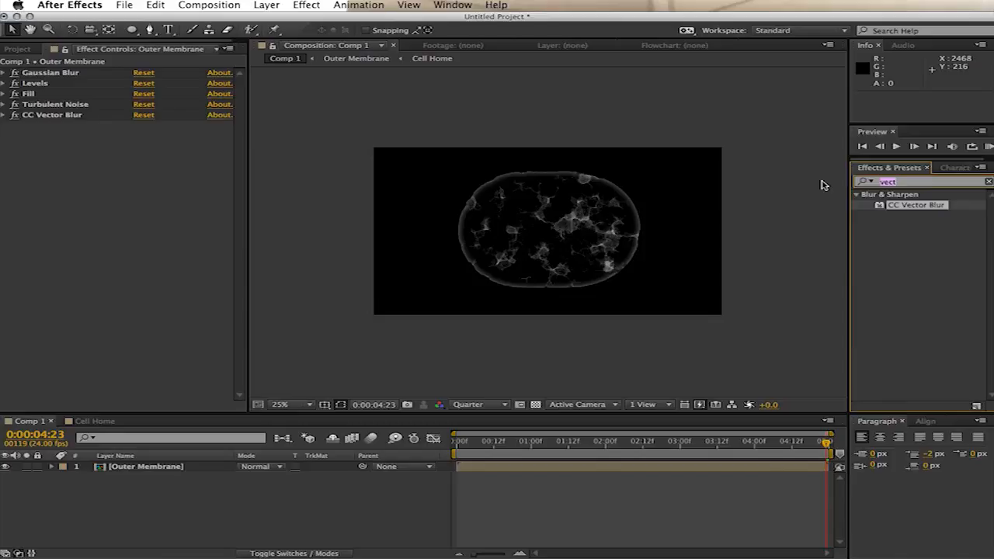
type("glow")
left_click_drag(898, 236, 200, 470)
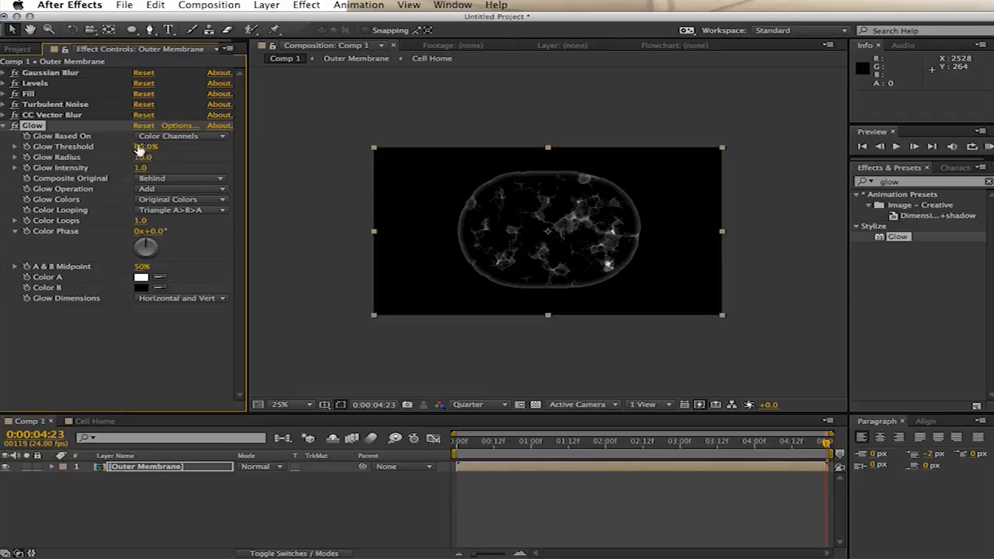
left_click_drag(146, 154, 105, 147)
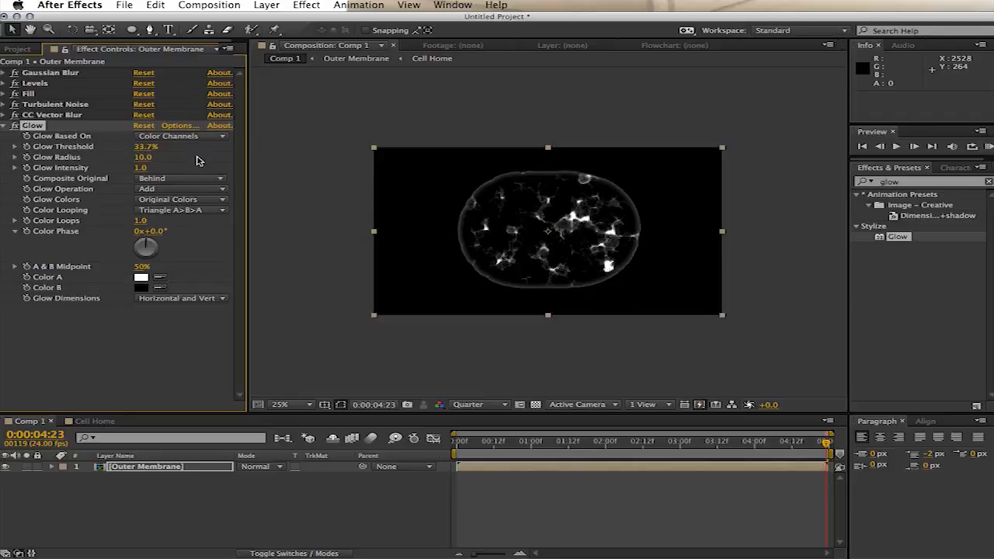
left_click_drag(138, 168, 163, 159)
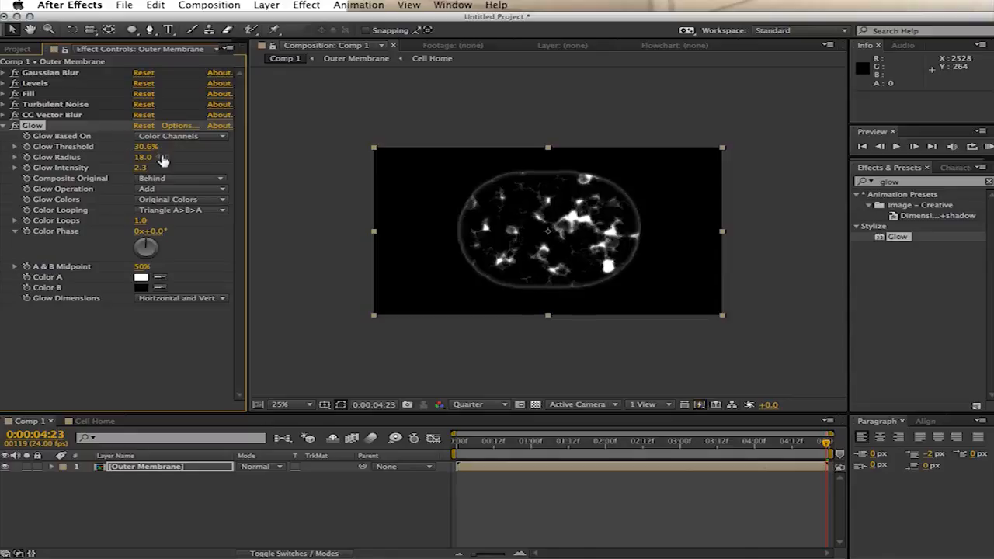
- Switch the Glow Colors to A & B Colors, set Color A to blue 2CAEDE and sample it for Color B
left_click(171, 204)
left_click(177, 224)
left_click(140, 277)
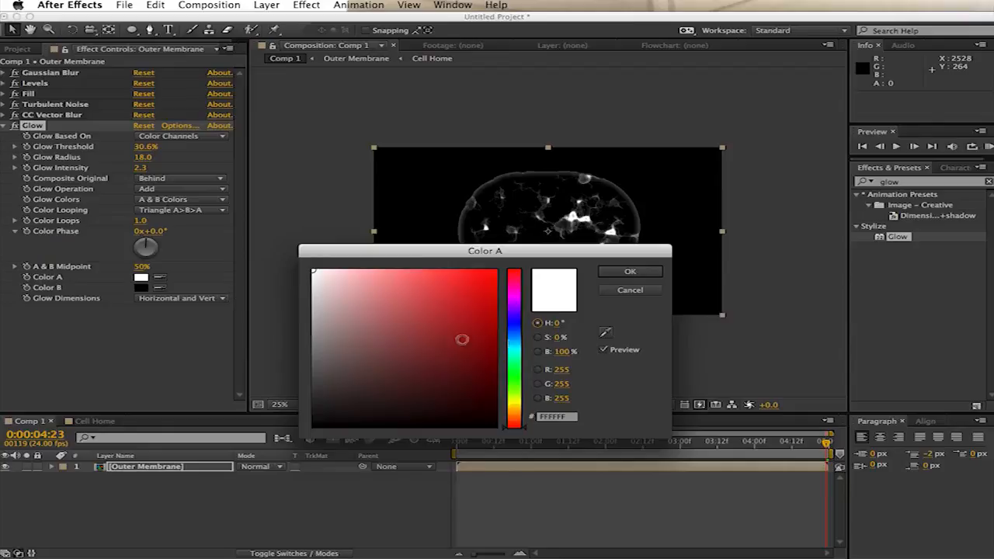
left_click(515, 342)
left_click(464, 291)
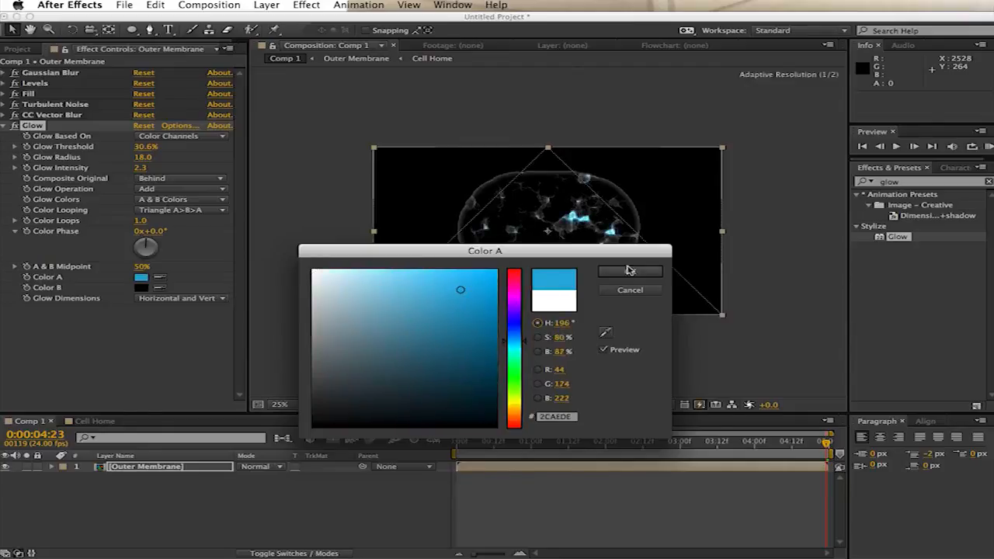
left_click(630, 271)
left_click(159, 288)
left_click(141, 277)
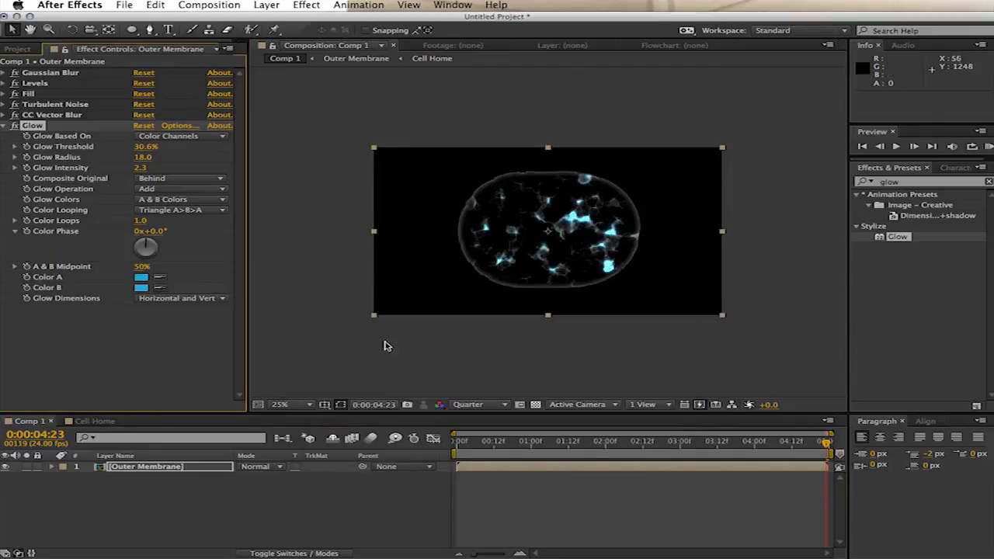
- Set the Glow Threshold to 19.2% and the Glow Radius to 50
left_click(385, 344)
left_click_drag(144, 147, 173, 158)
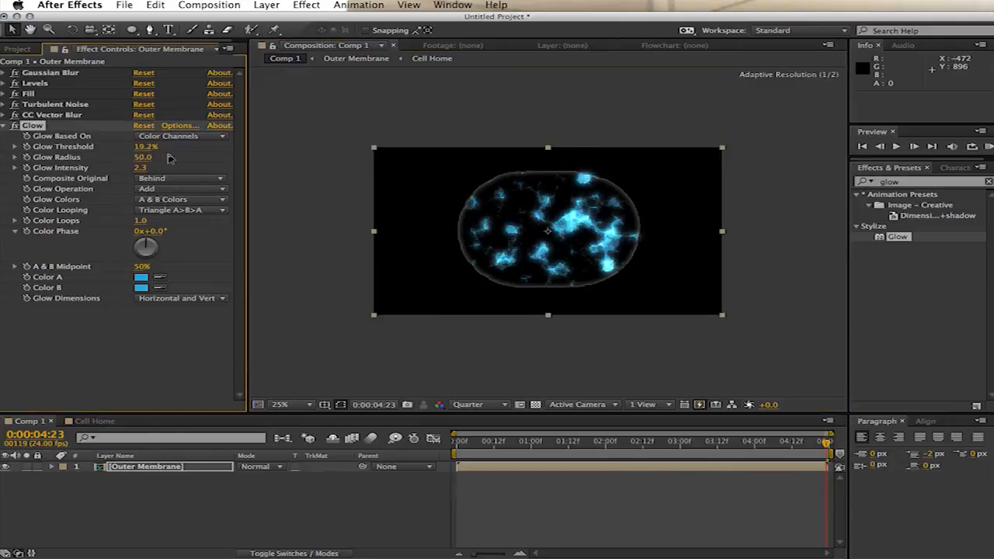
left_click(390, 354)
left_click(539, 225)
left_click(761, 283)
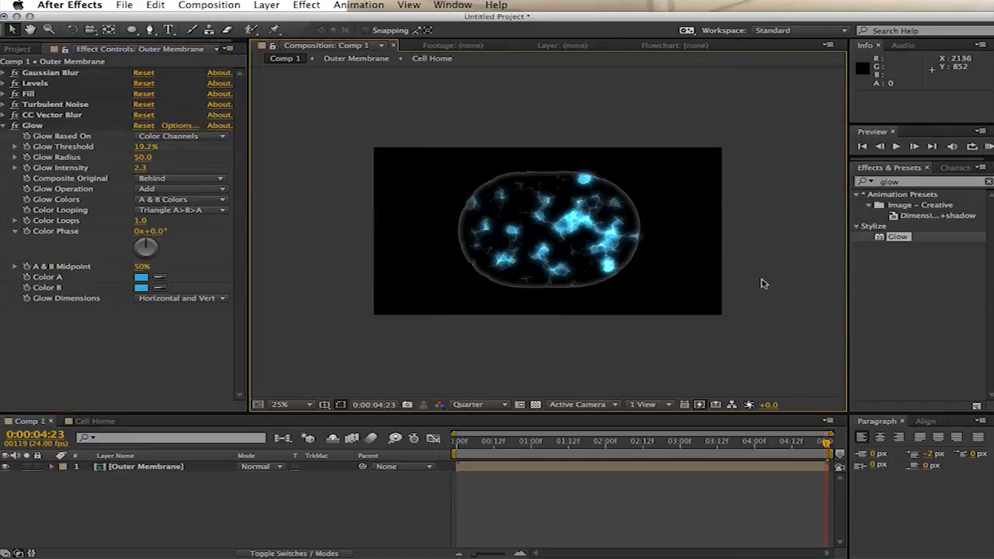
- Set the Outer Membrane layer's blending mode to Screen
left_click(160, 464)
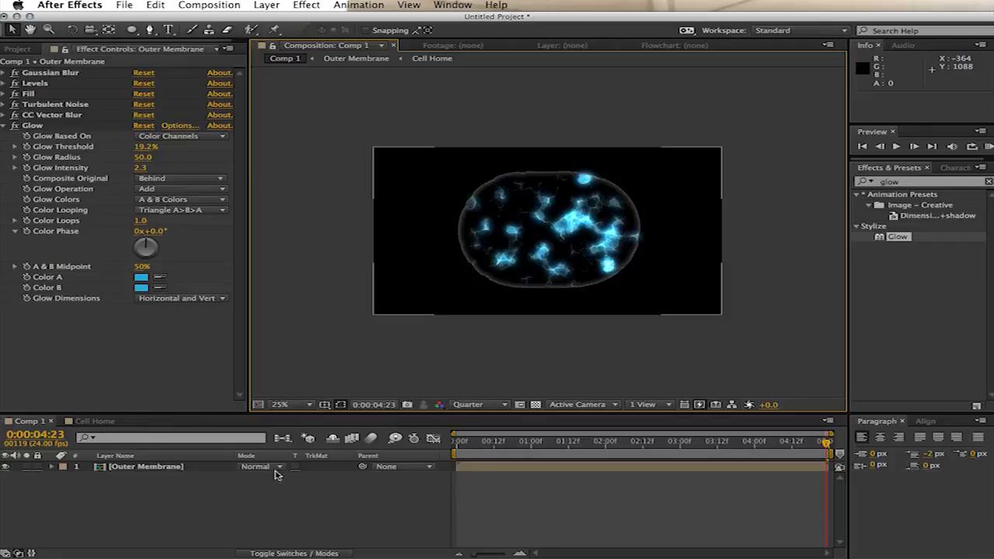
left_click(276, 469)
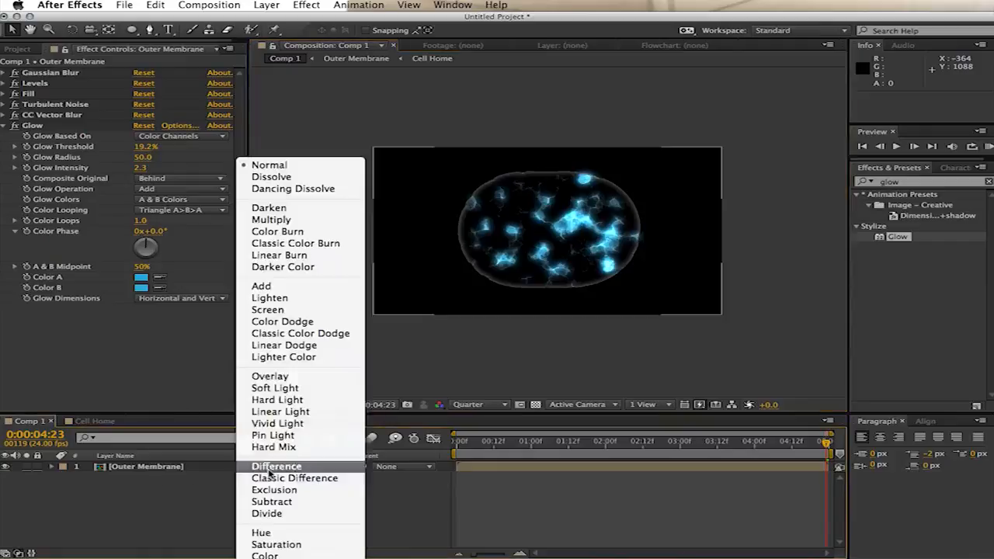
left_click(283, 311)
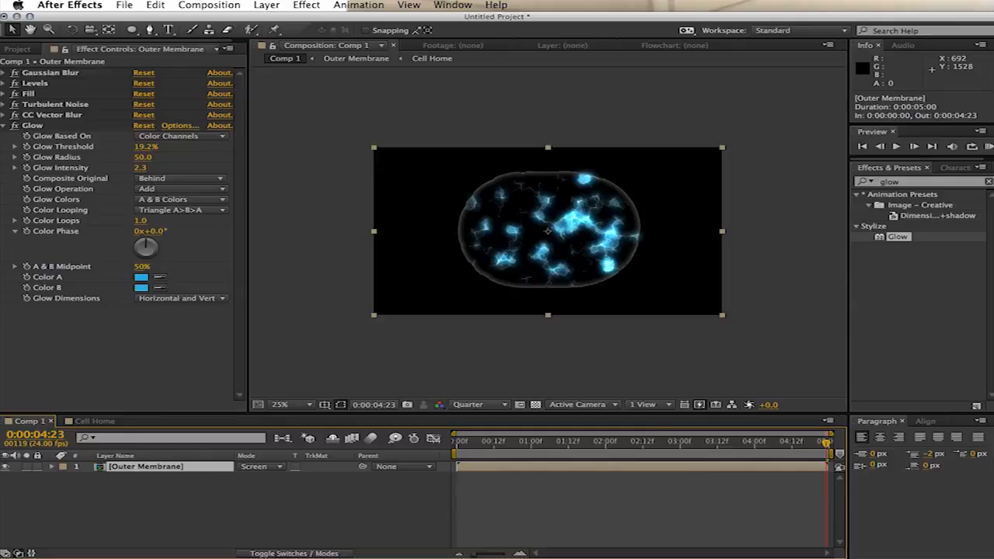
left_click(711, 381)
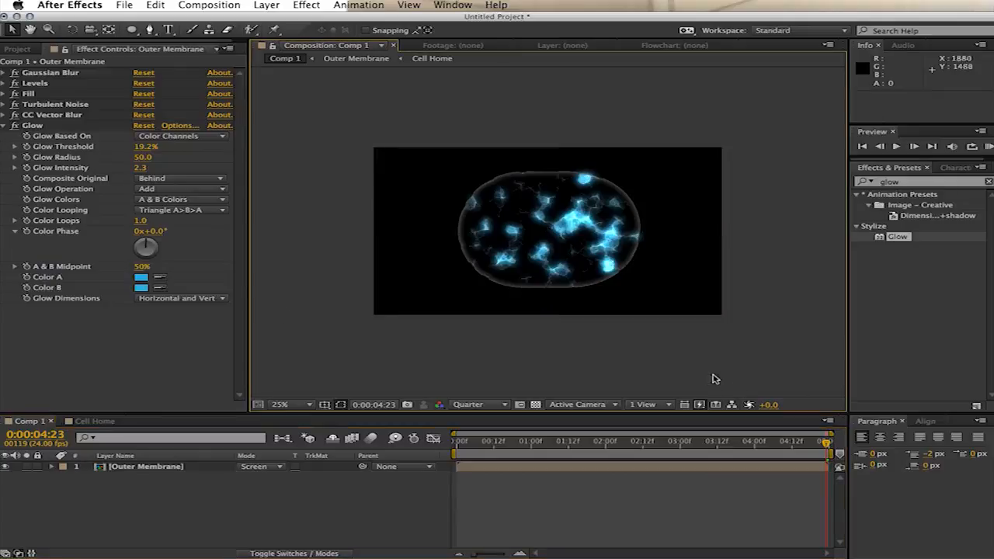
- Rename Comp 1 in the project as Final Composition
left_click(18, 49)
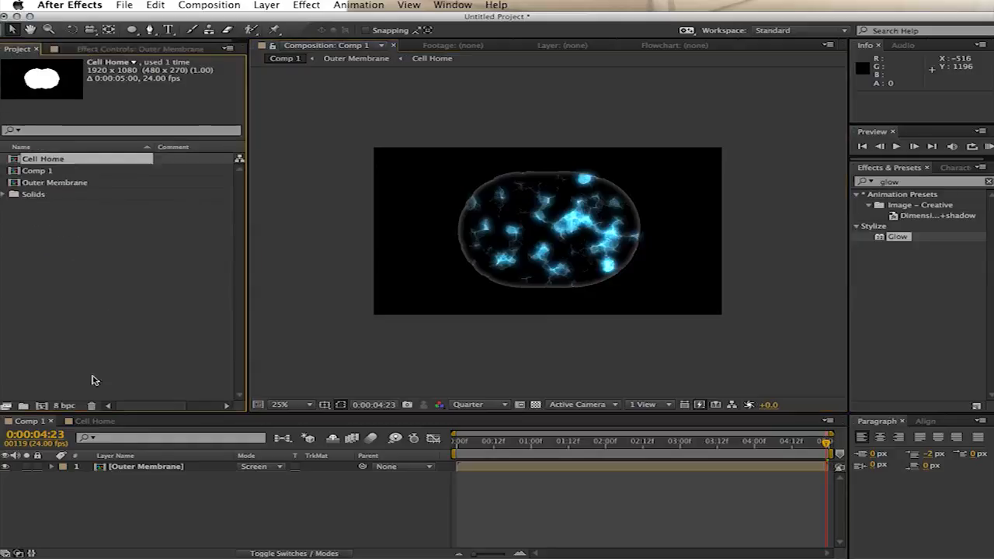
left_click(94, 421)
left_click(17, 421)
left_click(131, 471)
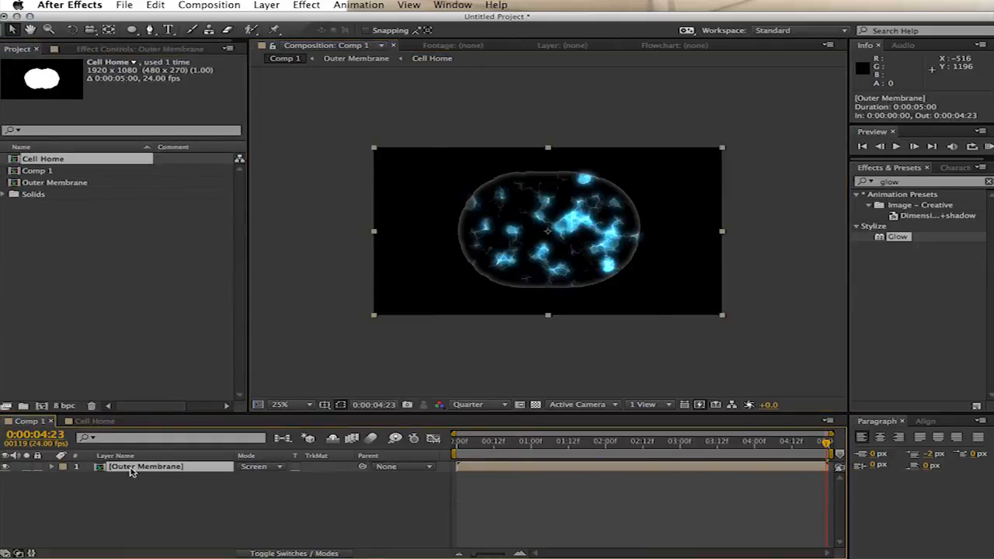
left_click(39, 171)
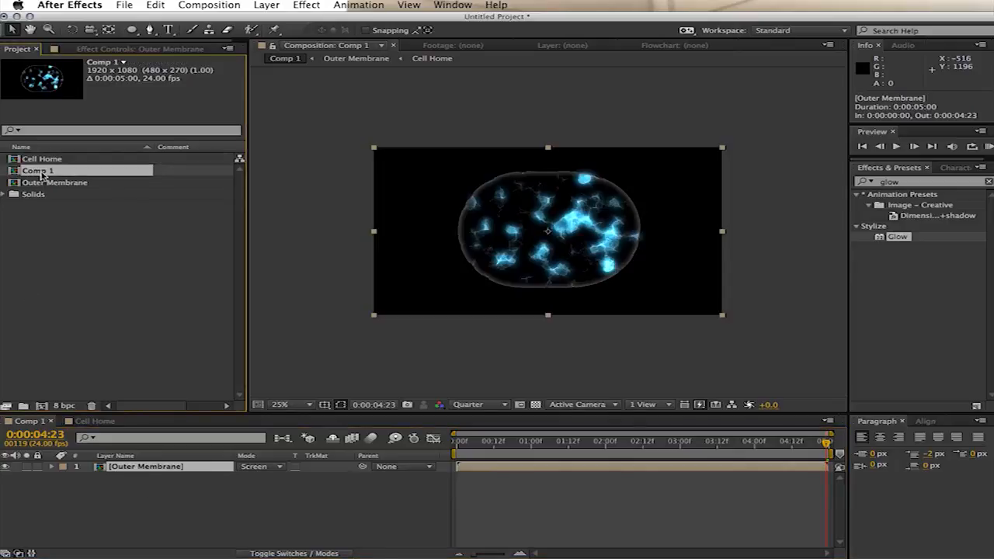
key("Return")
type("Final")
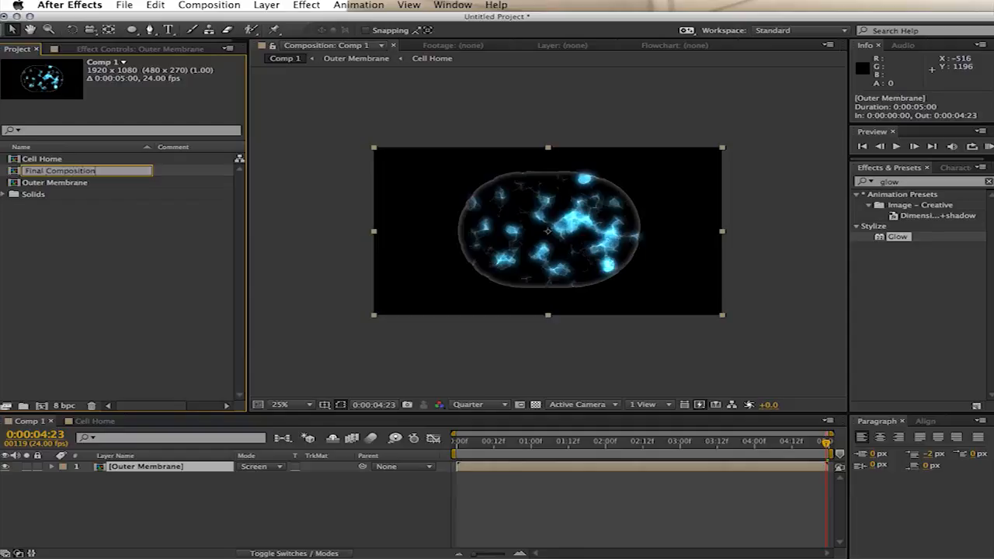
type(" Composition")
left_click(103, 272)
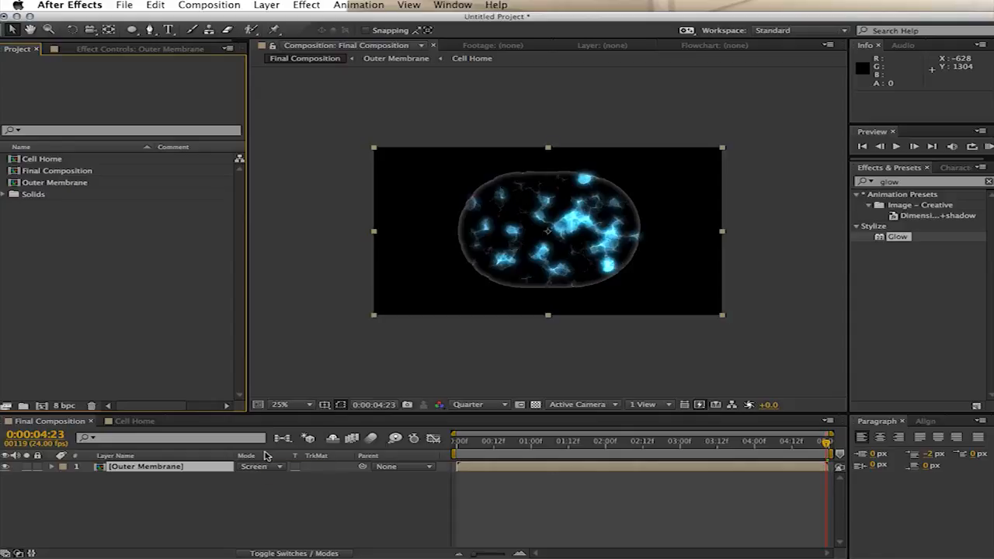
- Add the Cell Home comp above the Outer Membrane layer and apply Simple Choker to it with Choke Matte 100
left_click(21, 159)
left_click_drag(156, 450, 167, 466)
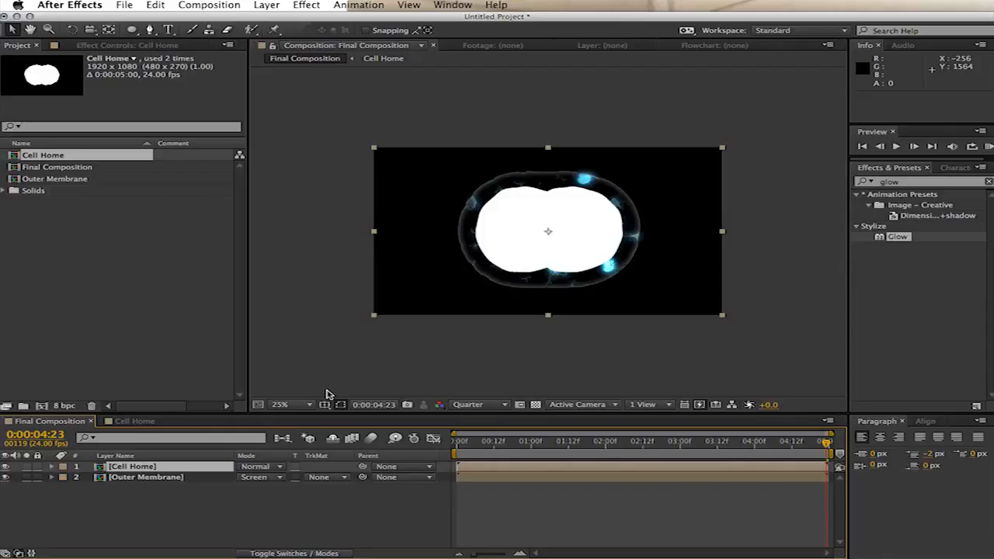
left_click(912, 181)
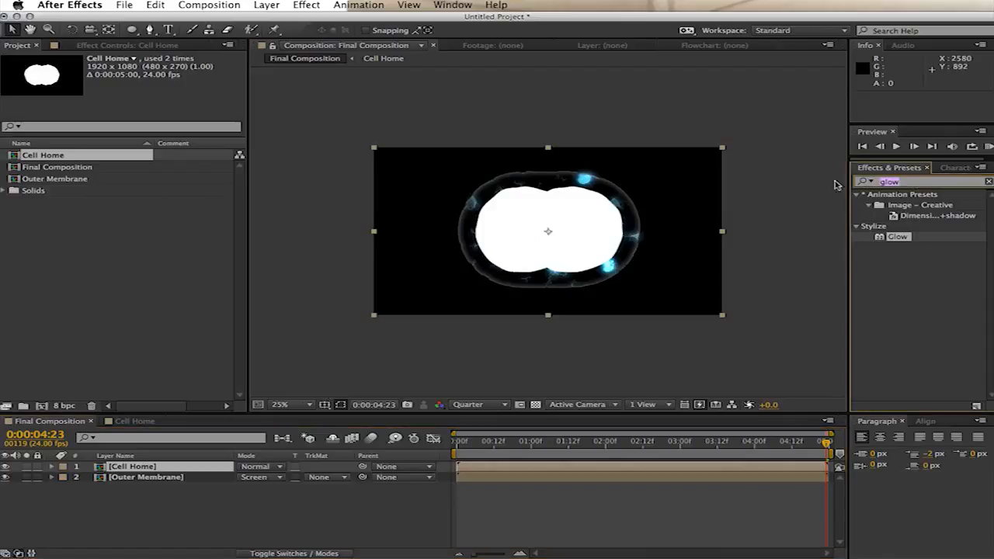
type("simple")
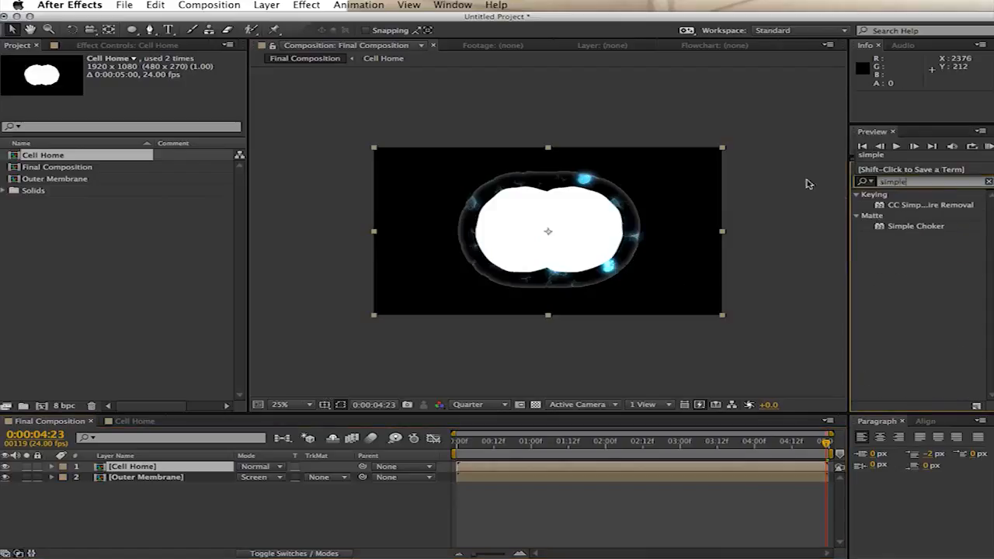
left_click_drag(921, 230, 146, 472)
left_click_drag(144, 91, 224, 92)
left_click_drag(155, 92, 160, 92)
- Rename the Cell Home layer in Final Composition as Necleus
left_click(142, 468)
key("Return")
type("N")
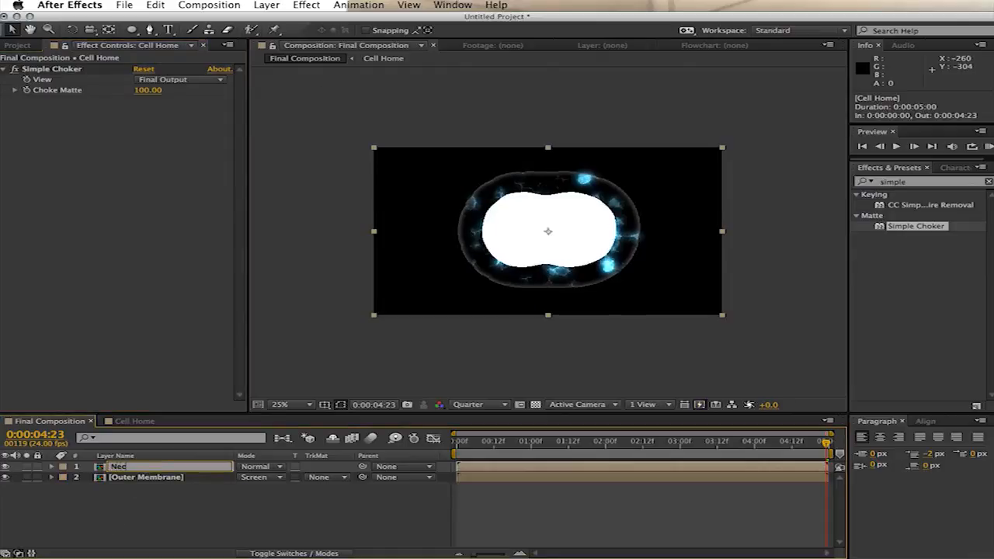
type("ecleus")
left_click(200, 542)
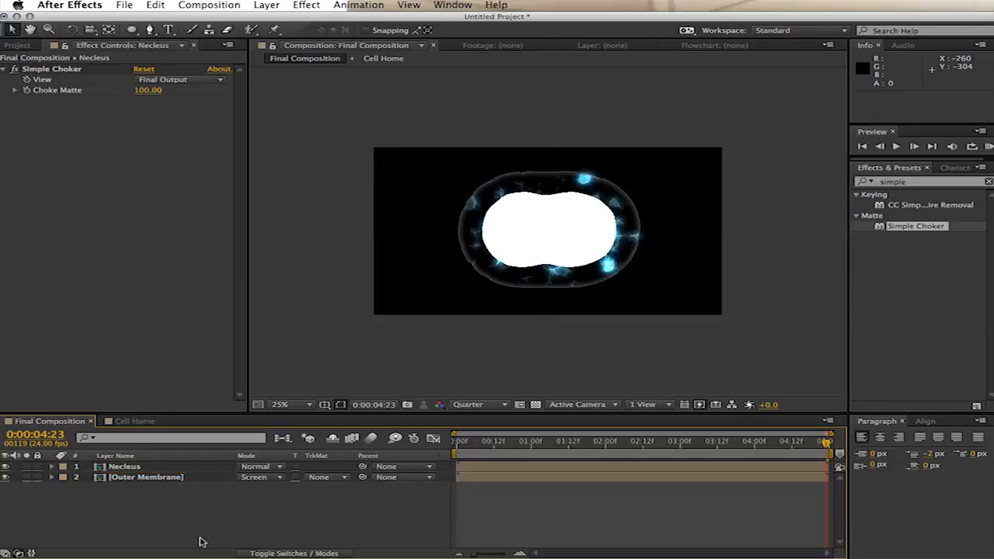
- Duplicate the Necleus layer's Simple Choker until it has three copies, removing the extra fourth one
left_click(158, 469)
left_click(118, 317)
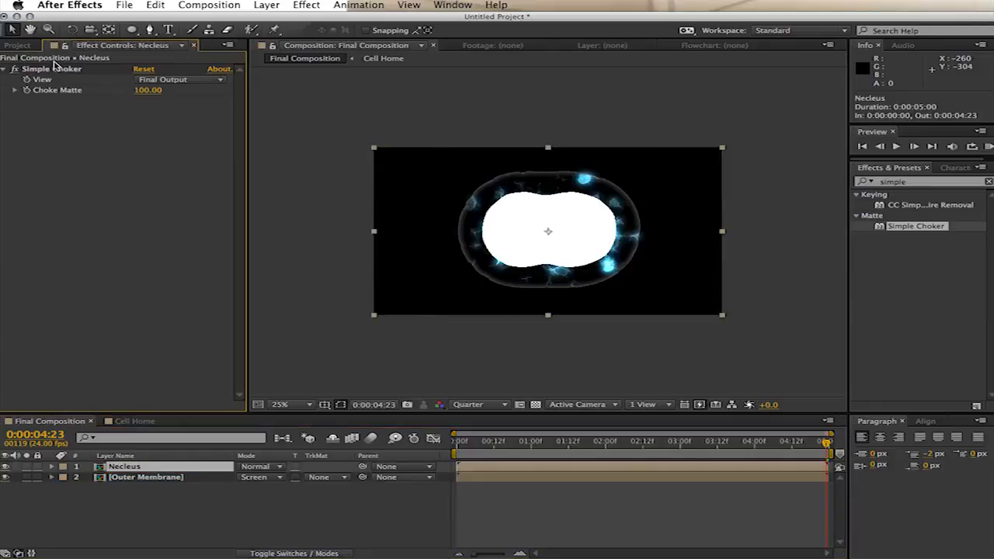
left_click(54, 70)
key("super+d")
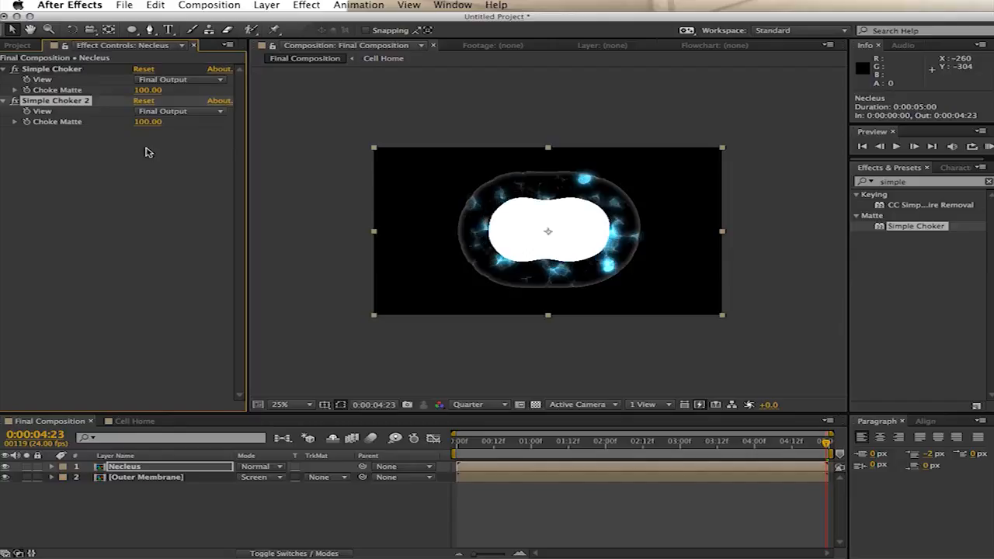
key("super+d")
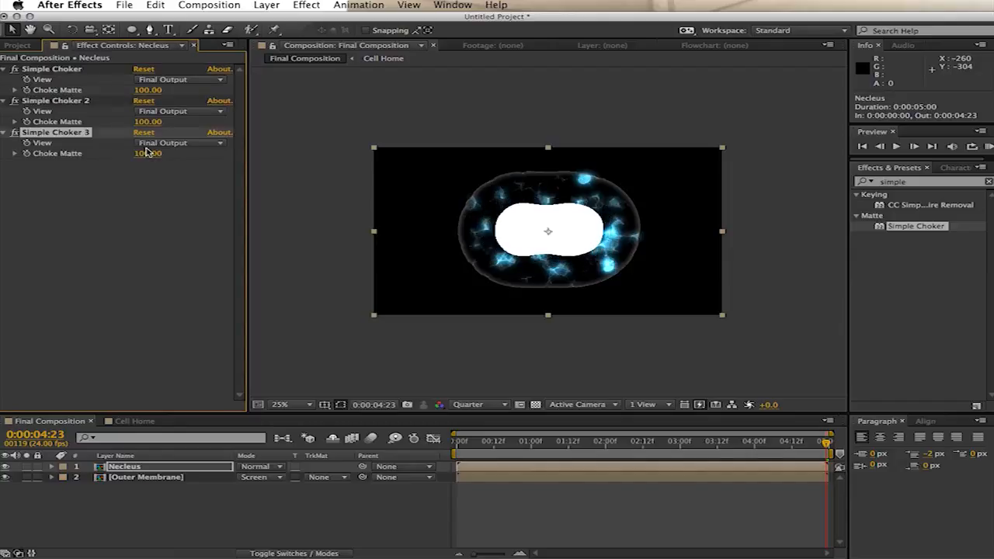
key("super+d")
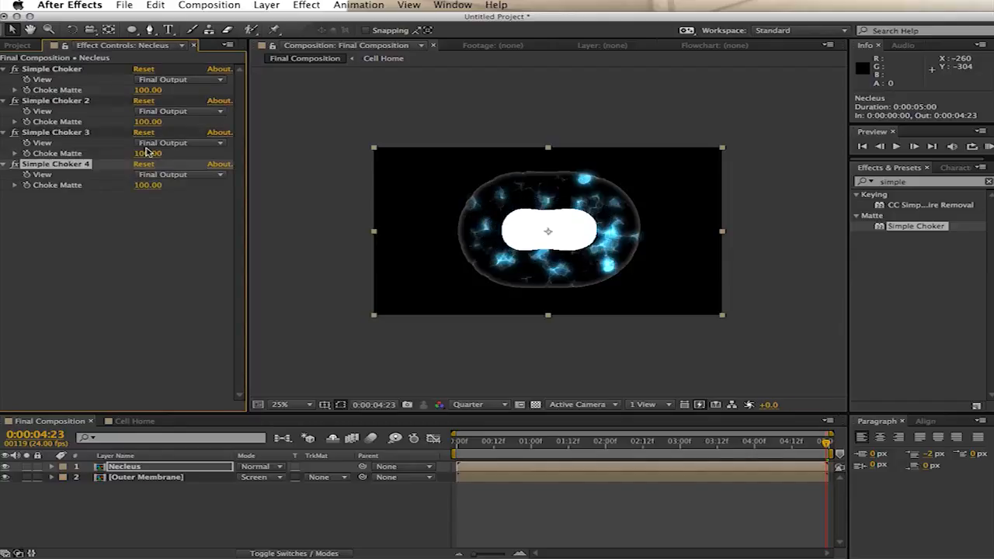
key("Delete")
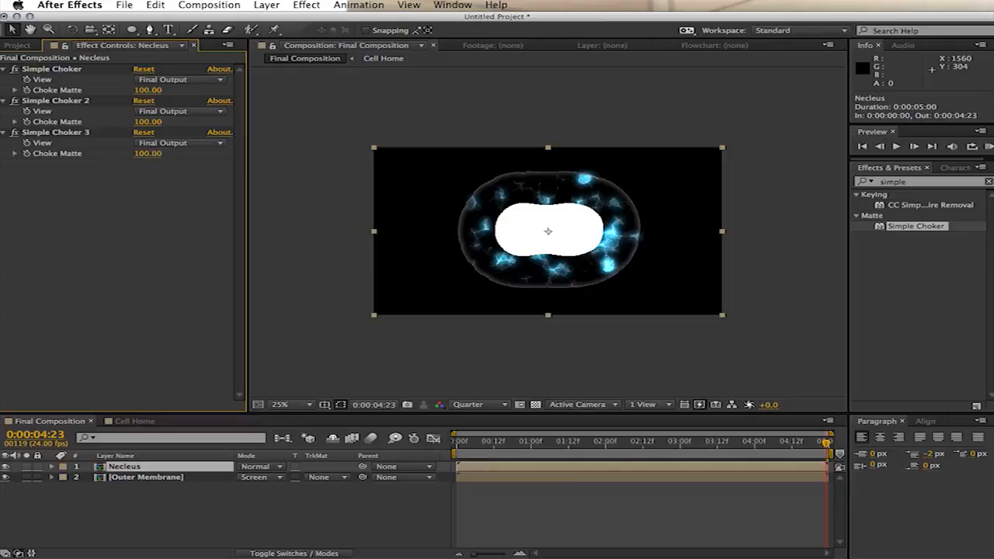
- Apply Gaussian Blur to the Necleus layer below the chokers and set its Blurriness to 75
left_click(916, 182)
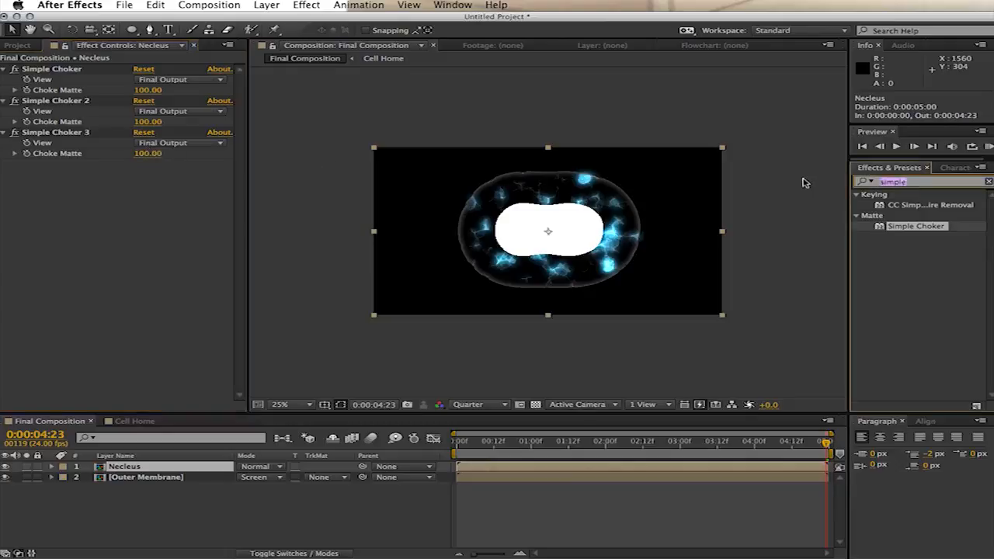
type("gau")
left_click_drag(913, 205, 118, 209)
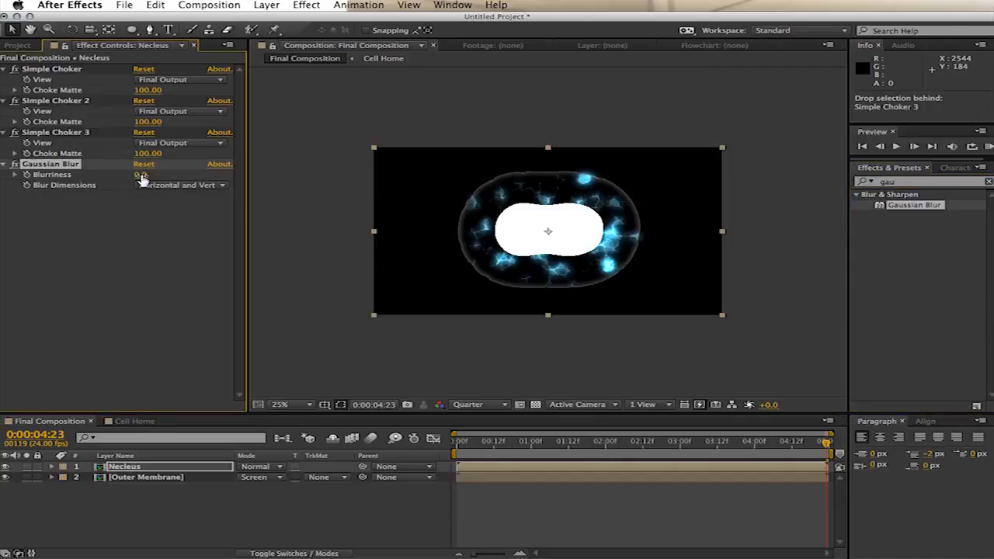
left_click_drag(171, 169, 763, 149)
left_click(140, 175)
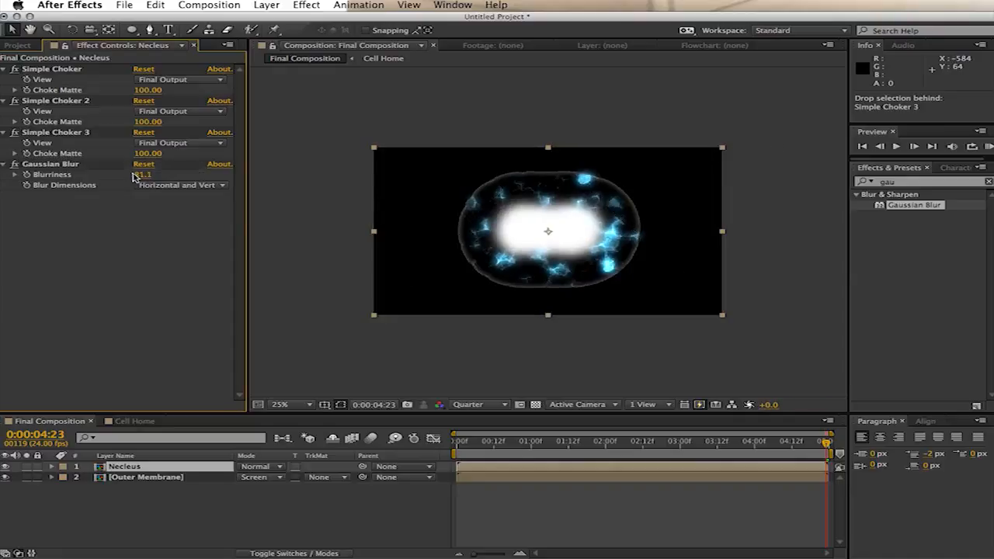
left_click(140, 177)
type("75")
key("Return")
- Apply Levels to the Necleus layer on the Alpha channel with Alpha Input Black 51 and Alpha Input White 66
left_click(887, 180)
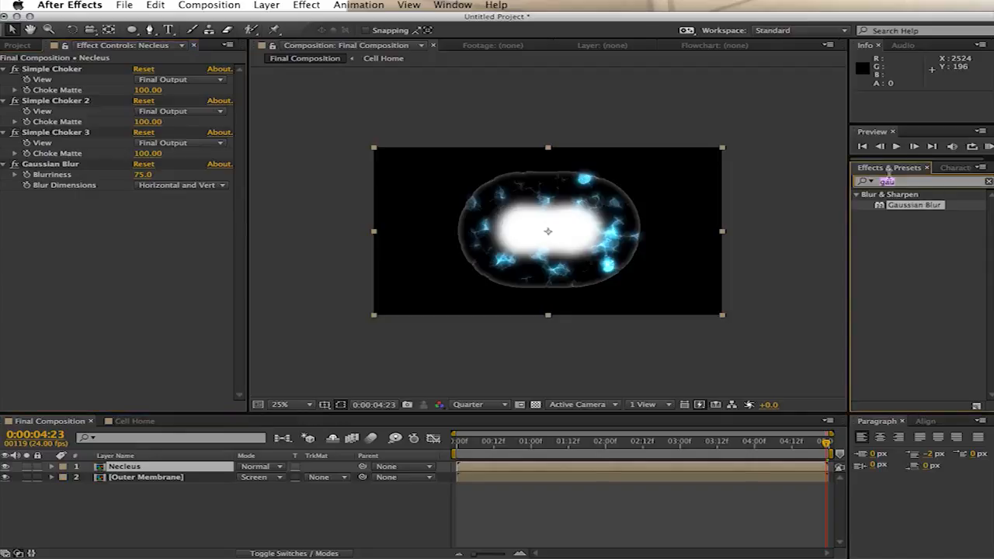
type("level")
left_click_drag(900, 262, 101, 189)
left_click(165, 207)
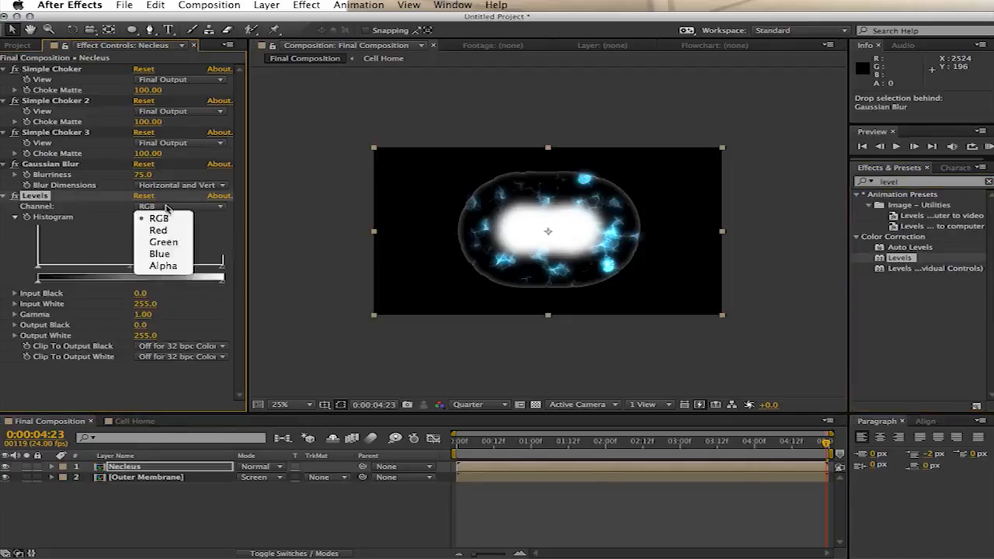
left_click(163, 265)
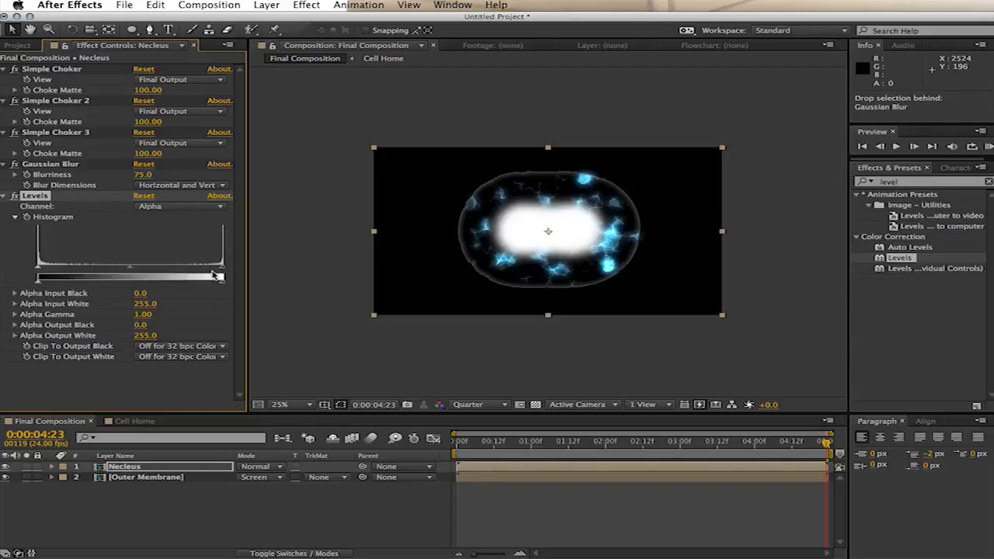
left_click_drag(225, 269, 75, 270)
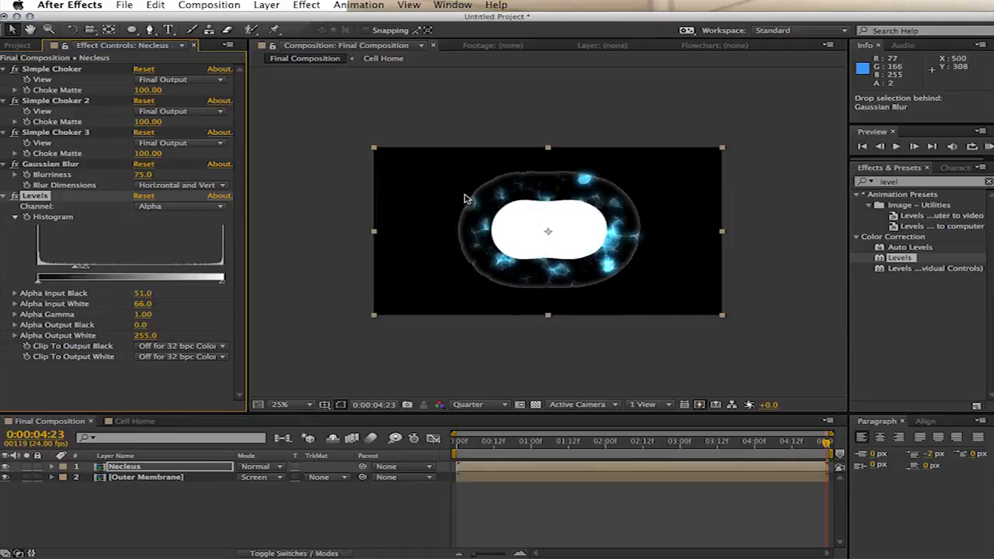
- Duplicate Simple Choker 3 on the Necleus layer to shrink the shape further
left_click(74, 134)
key("super+d")
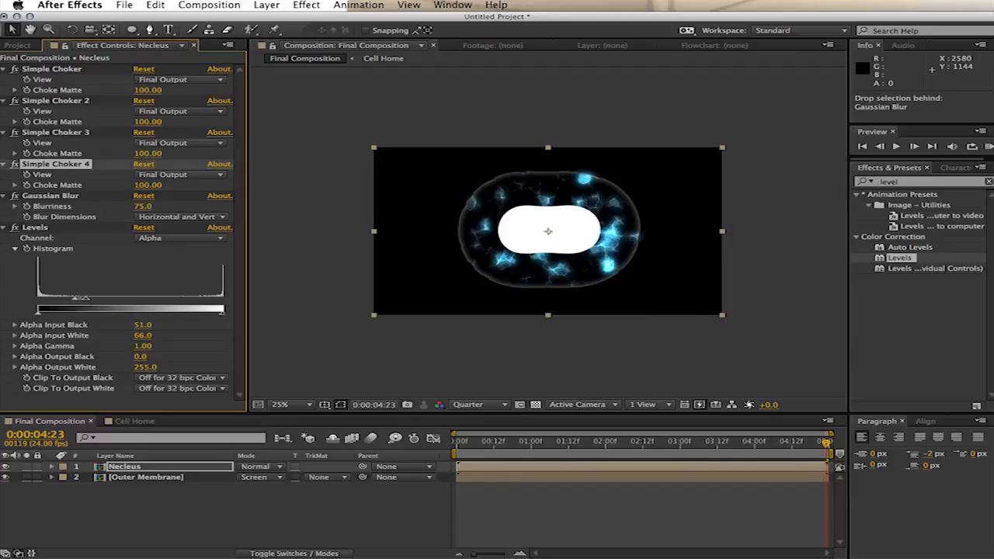
left_click(767, 337)
- Apply Turbulent Noise to the Necleus layer after Levels, with Contrast 529 and Brightness -10
left_click(910, 184)
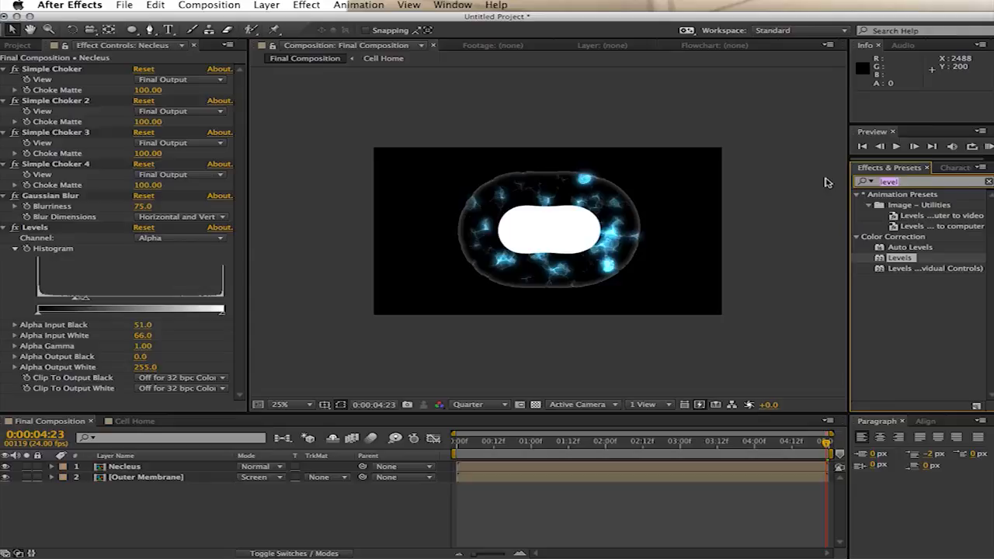
type("turb")
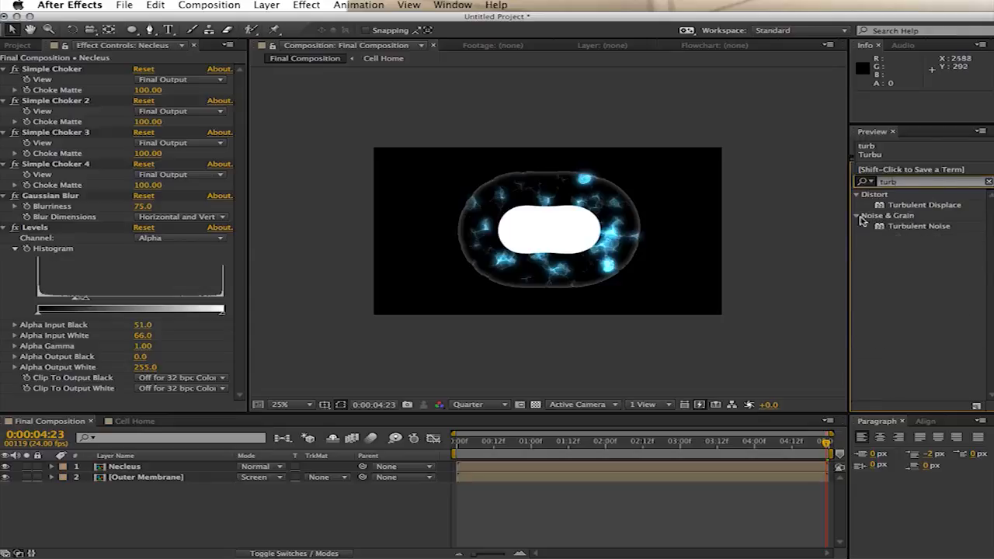
left_click_drag(918, 226, 167, 373)
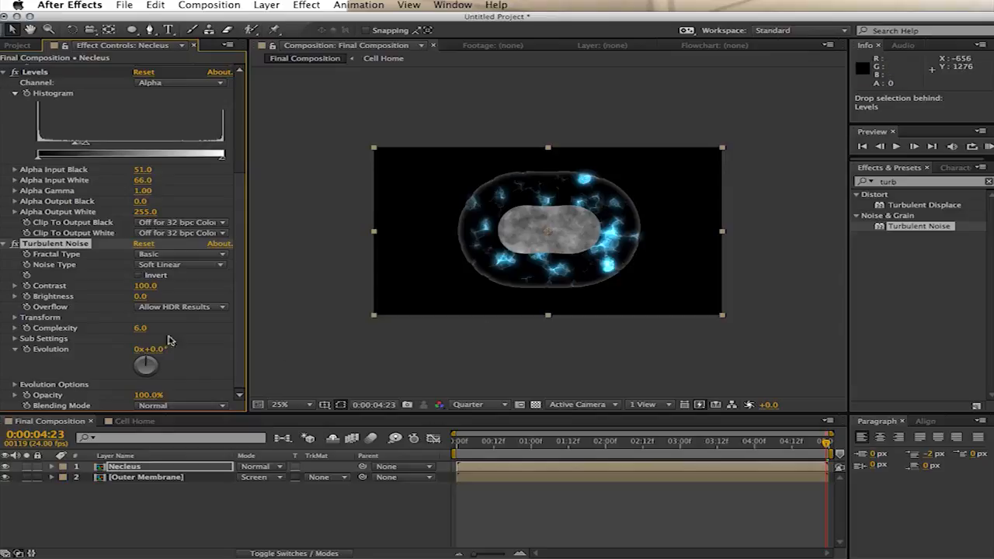
left_click_drag(134, 286, 434, 277)
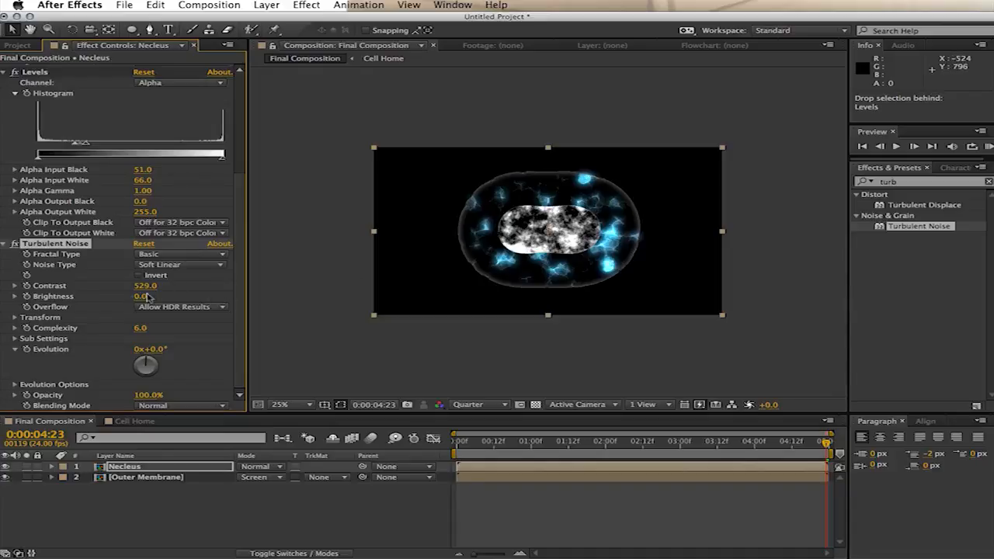
left_click_drag(135, 295, 106, 301)
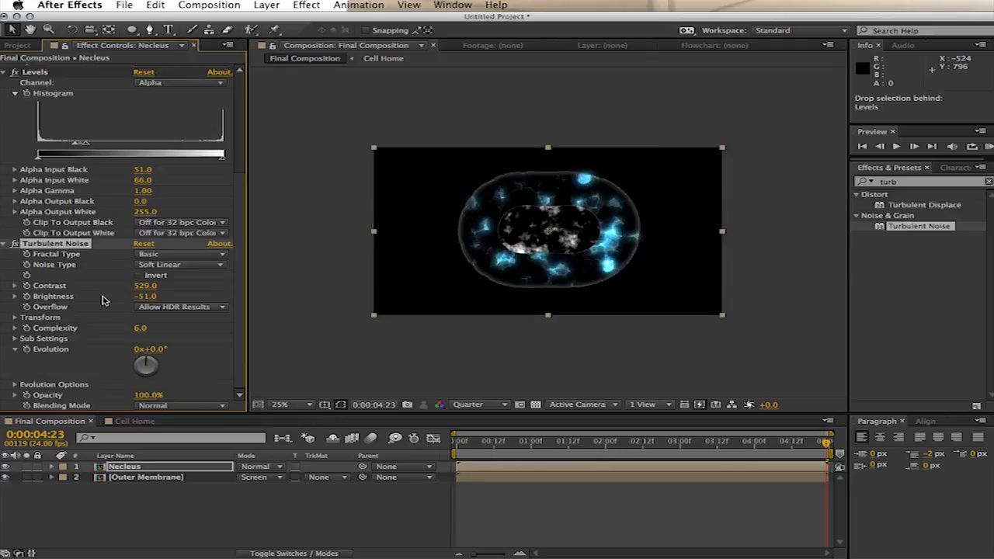
left_click_drag(142, 302, 227, 321)
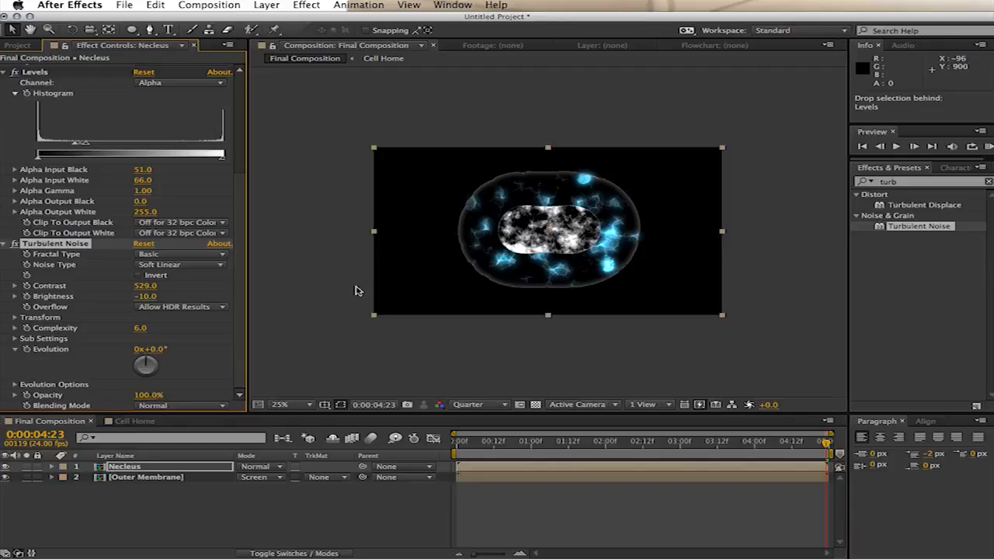
- Search the effects for "vector"
left_click(913, 182)
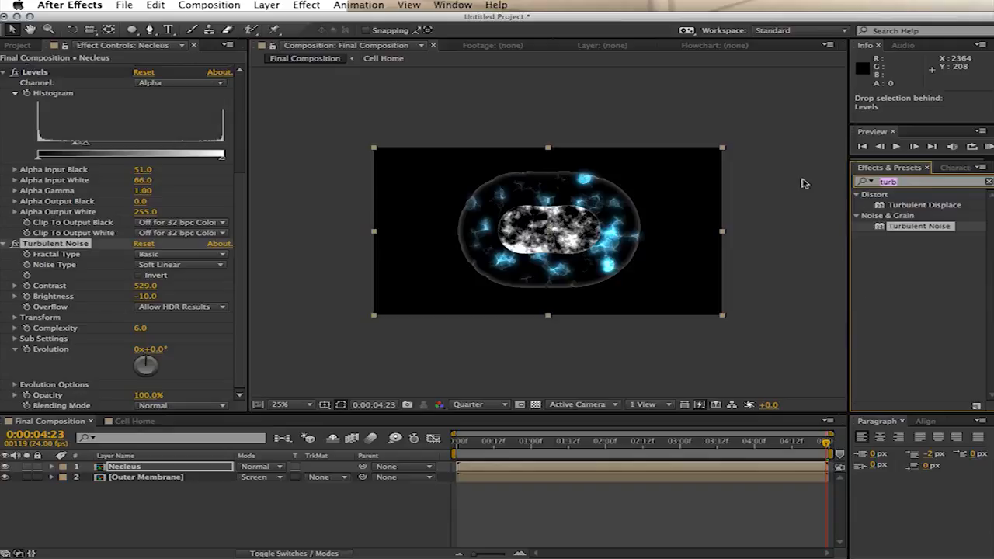
type("vecto")
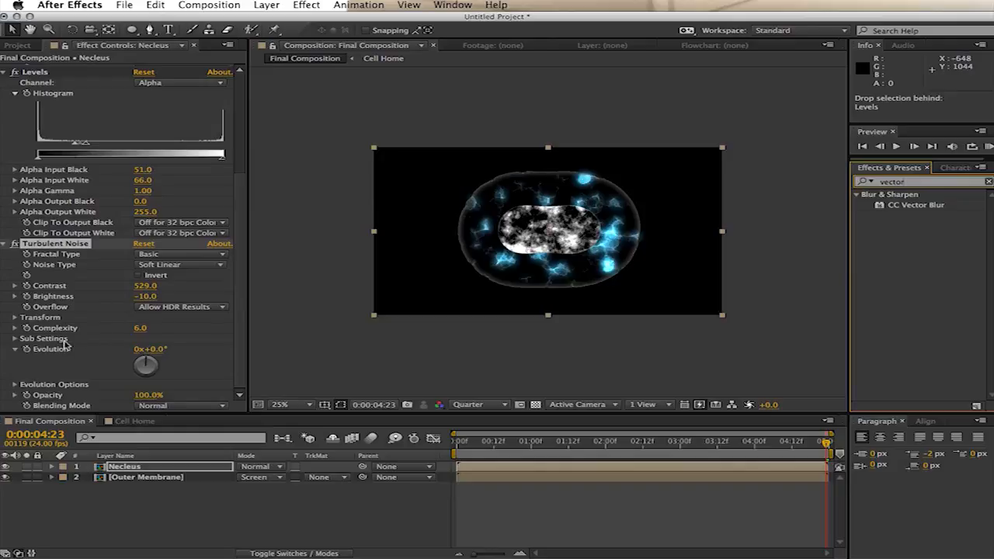
- Drive the Necleus layer's Turbulent Noise Evolution with the expression time*25 and scrub through the timeline to preview the motion
left_click(27, 350, "alt")
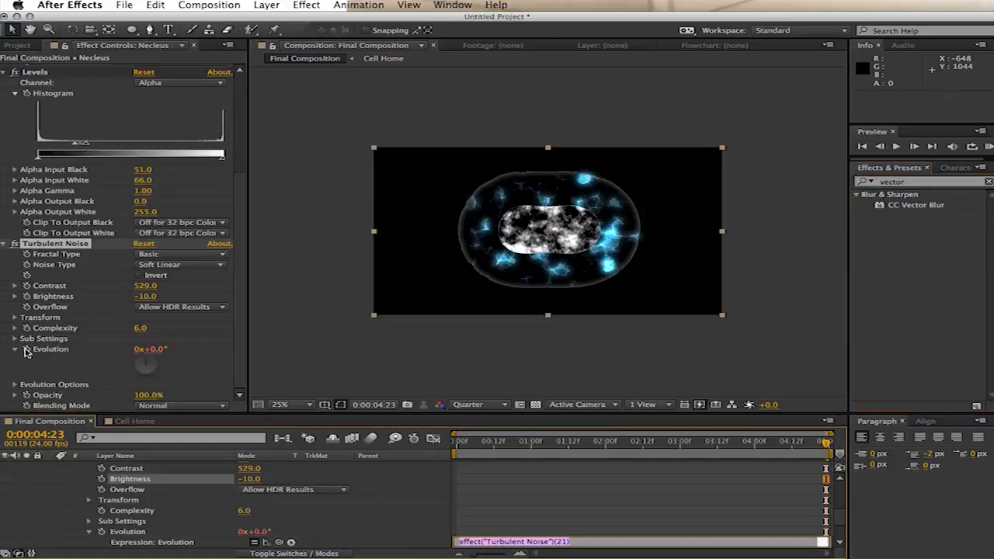
type("time")
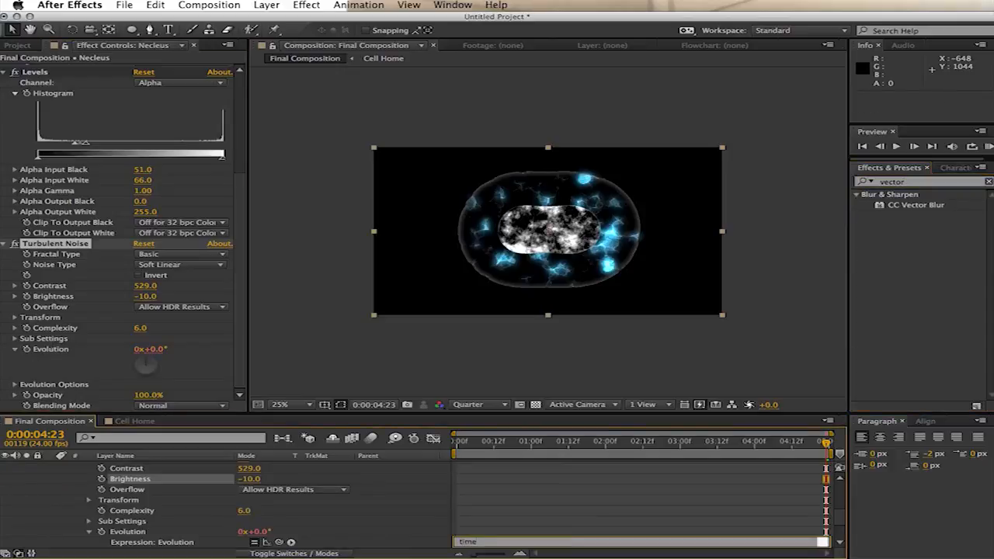
type("*25")
left_click(362, 343)
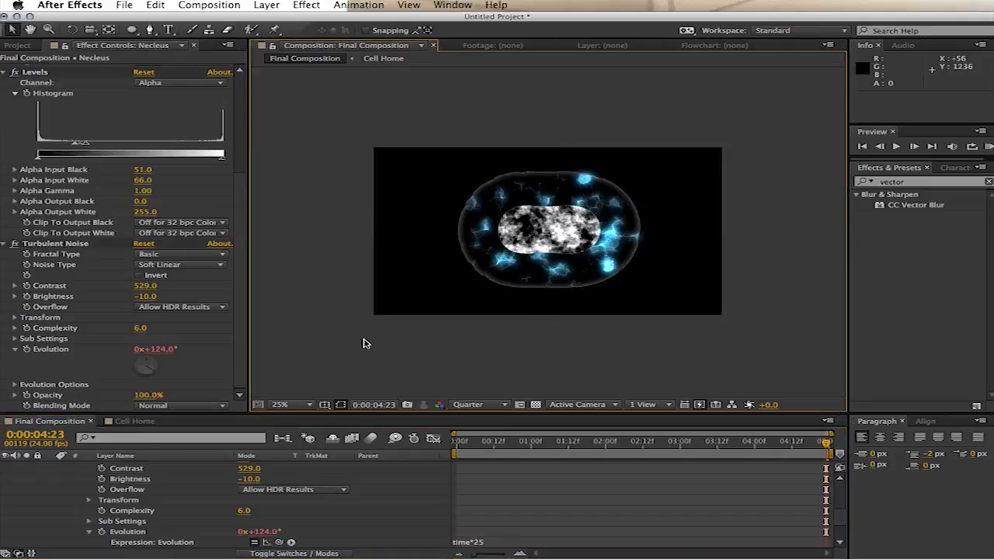
left_click(469, 448)
left_click_drag(479, 450, 659, 455)
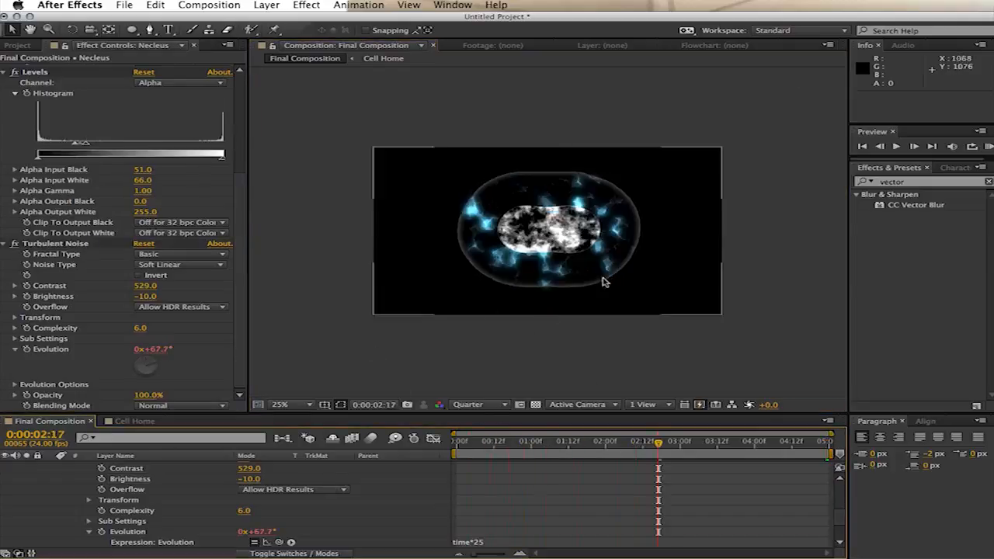
- Collapse the Necleus layer's properties and move the current time to 0:00:01:00
scroll(97, 485, "up", 5)
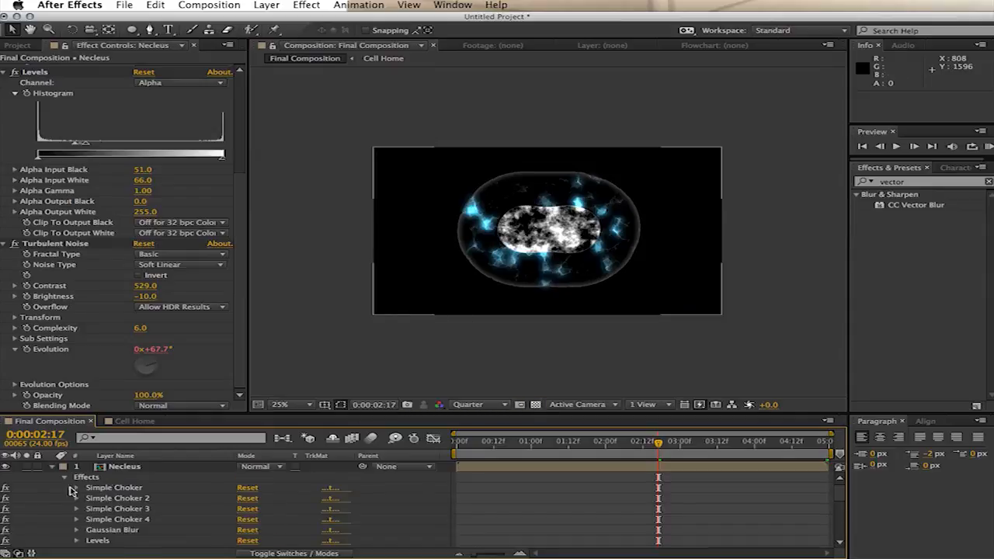
left_click(53, 466)
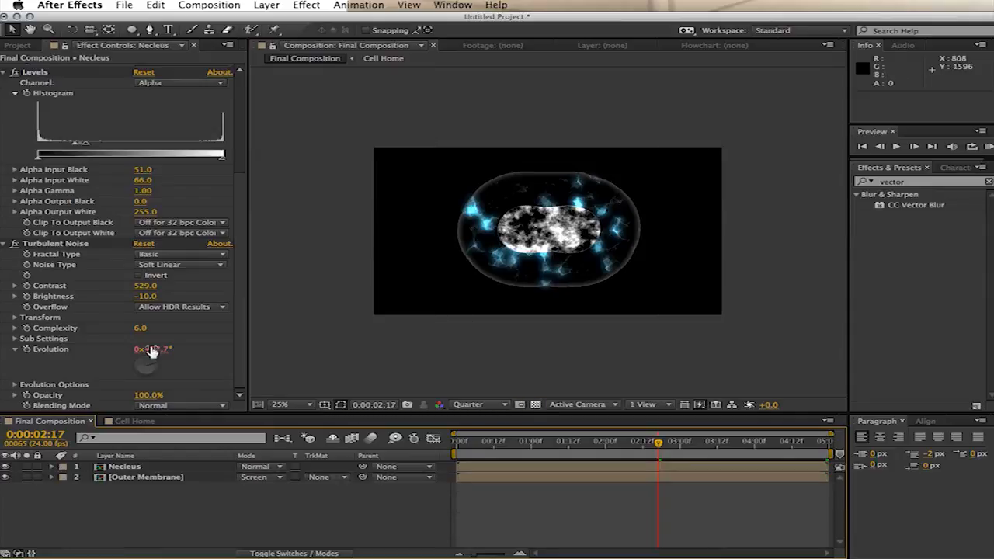
left_click_drag(682, 438, 532, 456)
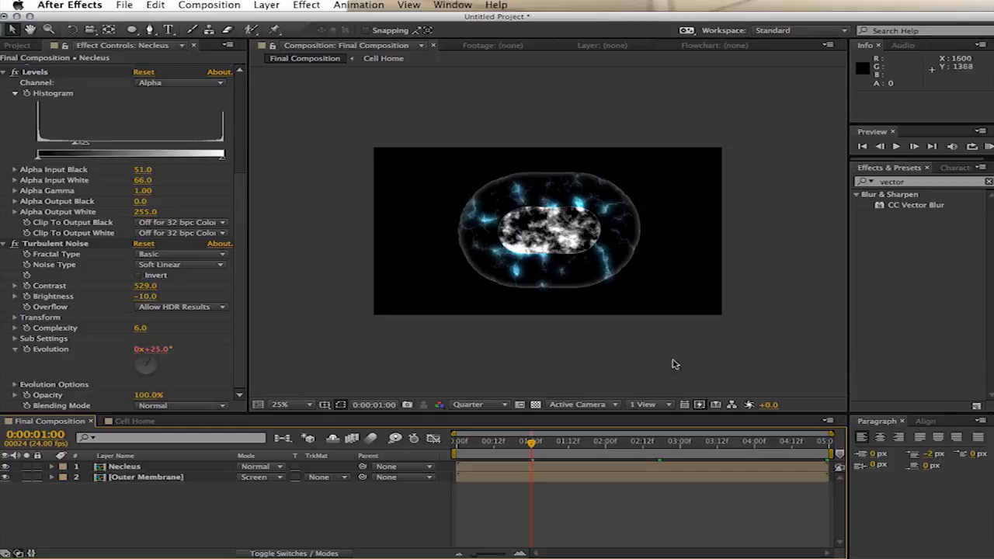
- Apply CC Vector Blur to the Necleus layer after Turbulent Noise, with an Amount of 150
left_click_drag(916, 205, 155, 386)
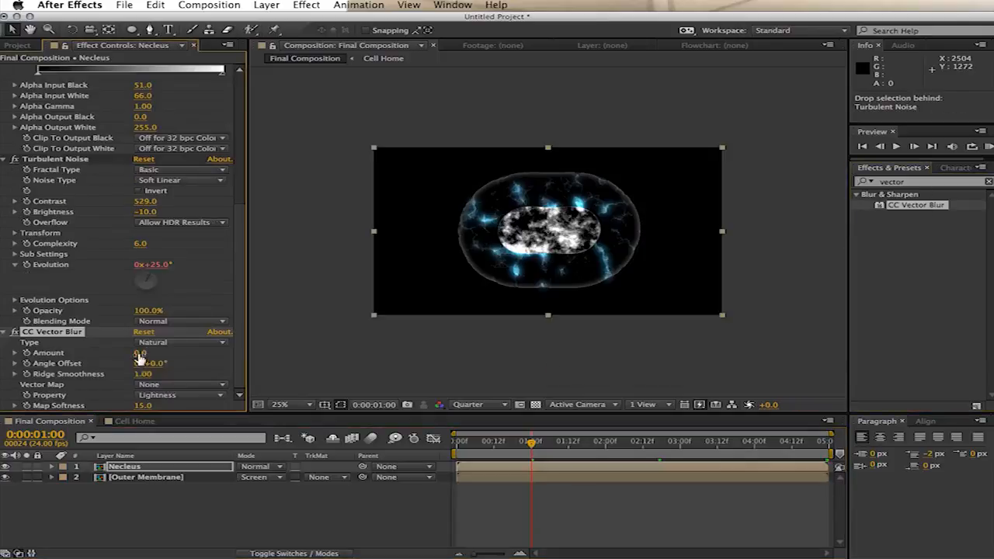
left_click_drag(140, 357, 257, 344)
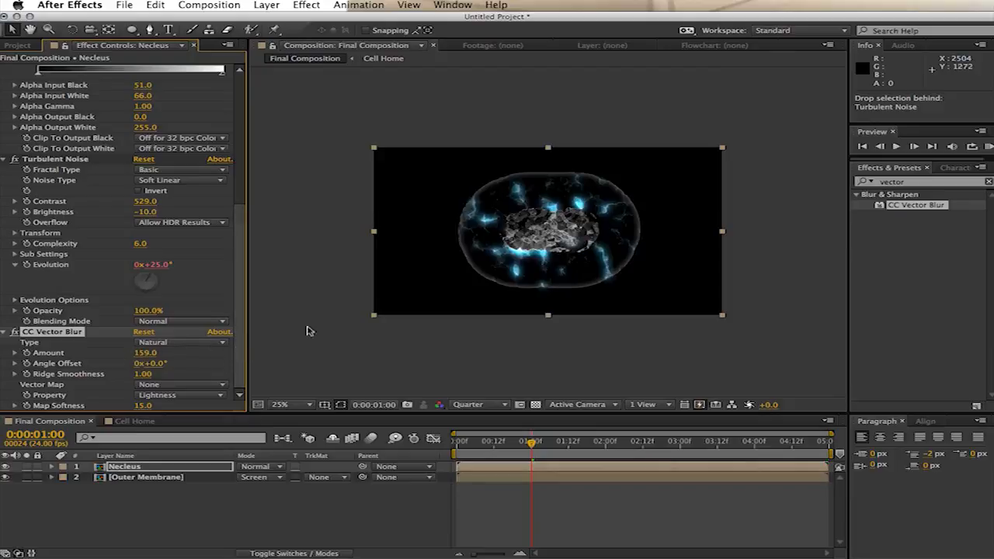
scroll(368, 304, "up", 4)
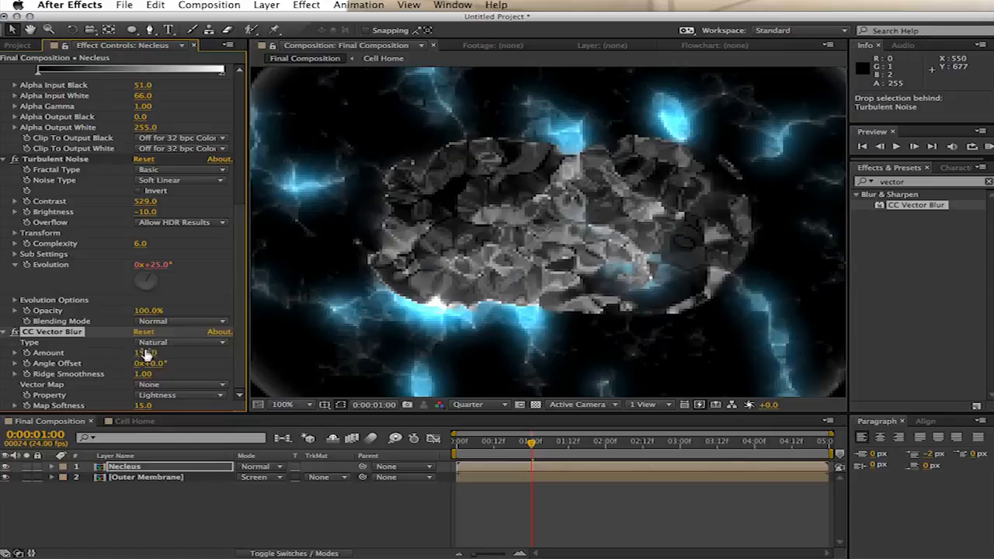
left_click_drag(145, 352, 78, 353)
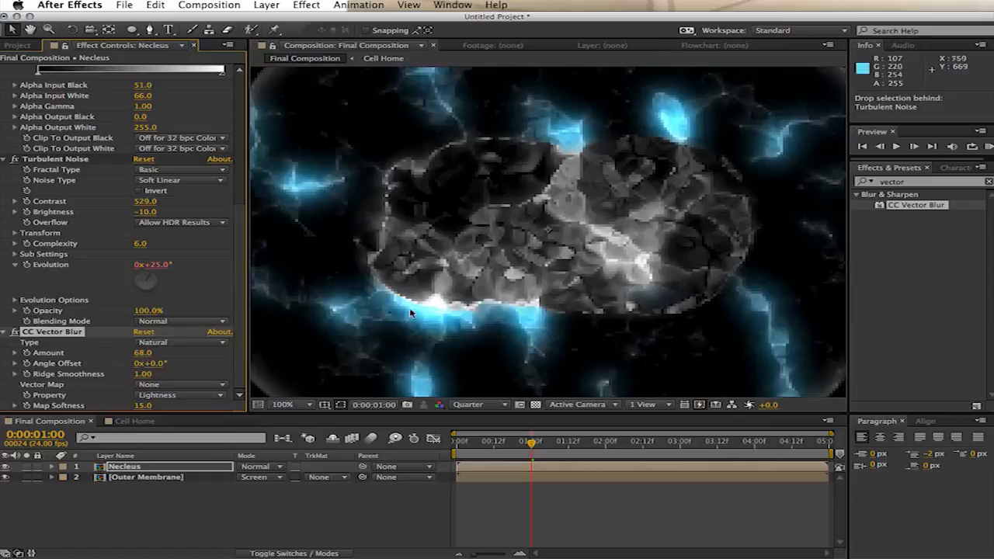
scroll(414, 313, "down", 2)
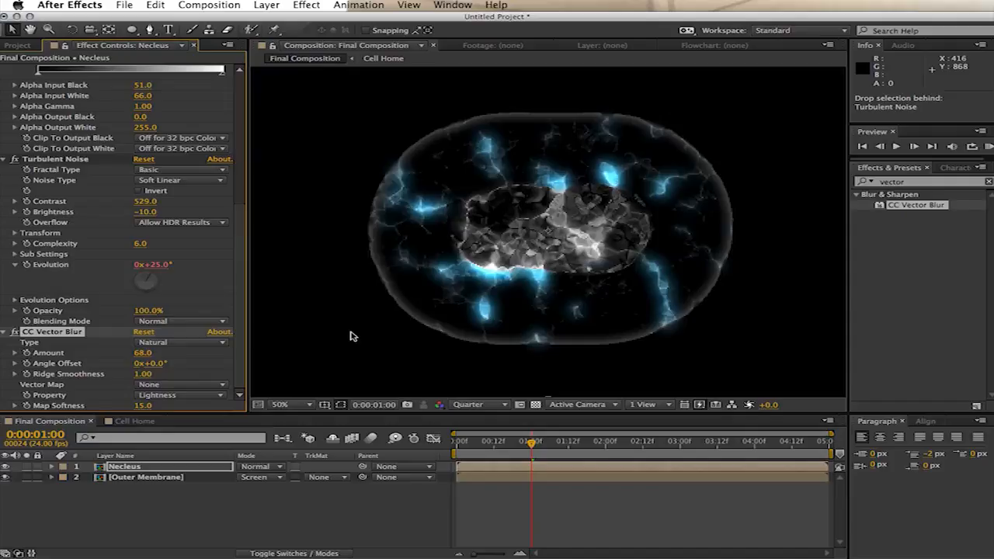
left_click_drag(142, 352, 215, 352)
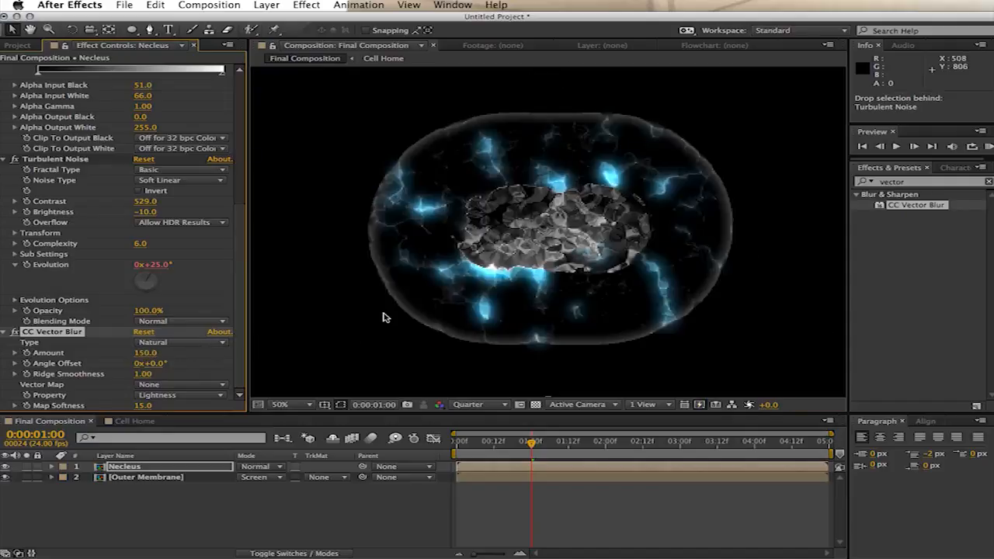
- Set the Necleus layer's Turbulent Noise Contrast to 621 and Brightness to 52
key("comma")
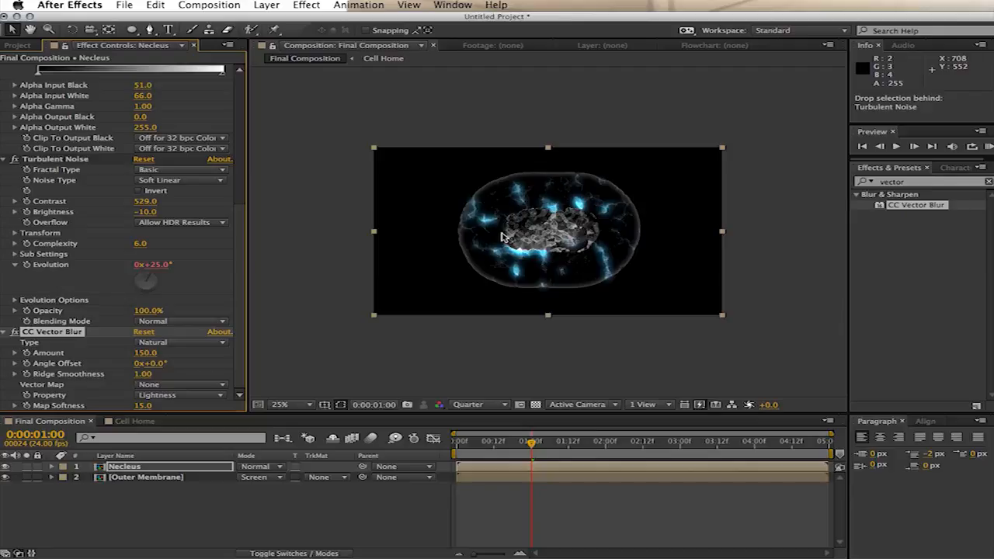
left_click(149, 201)
left_click_drag(149, 201, 214, 205)
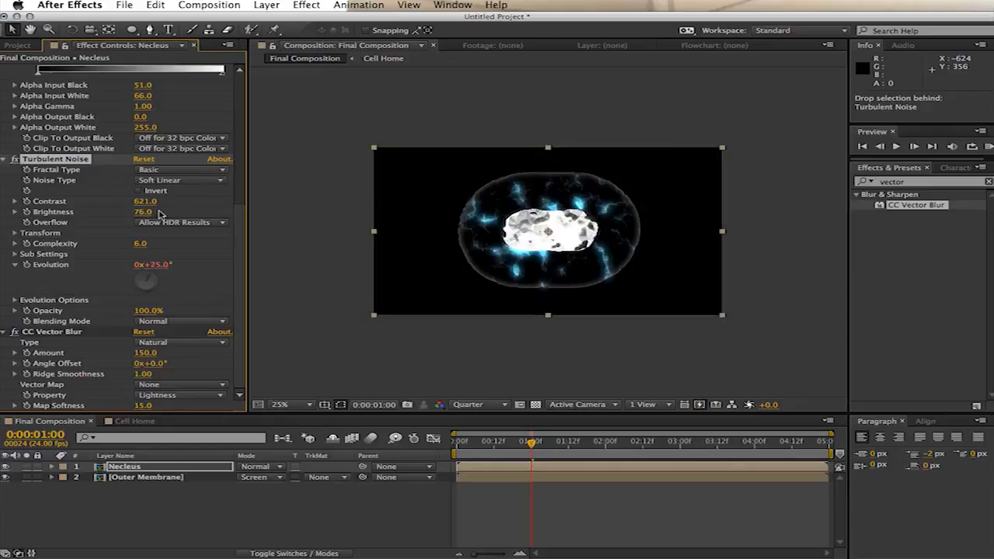
left_click_drag(143, 215, 128, 214)
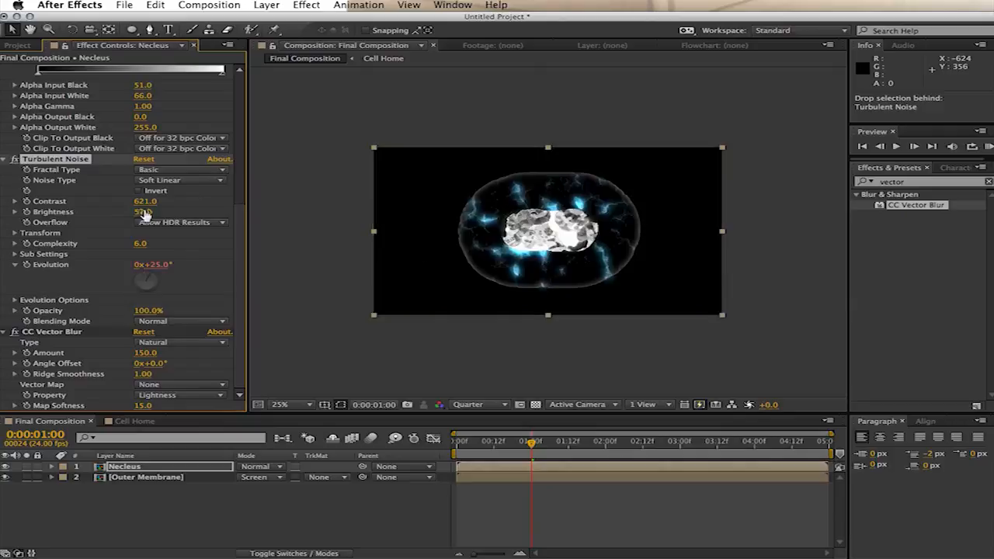
left_click(338, 295)
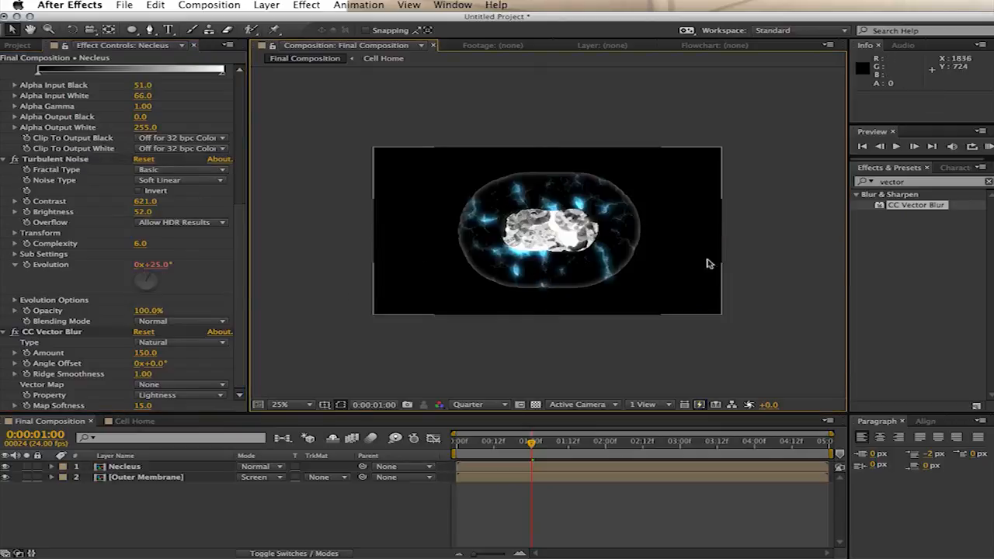
- Find the Glow effect and apply it to the Necleus layer after CC Vector Blur, with a Glow Radius of 45
double_click(937, 183)
type("glow")
left_click_drag(898, 236, 143, 469)
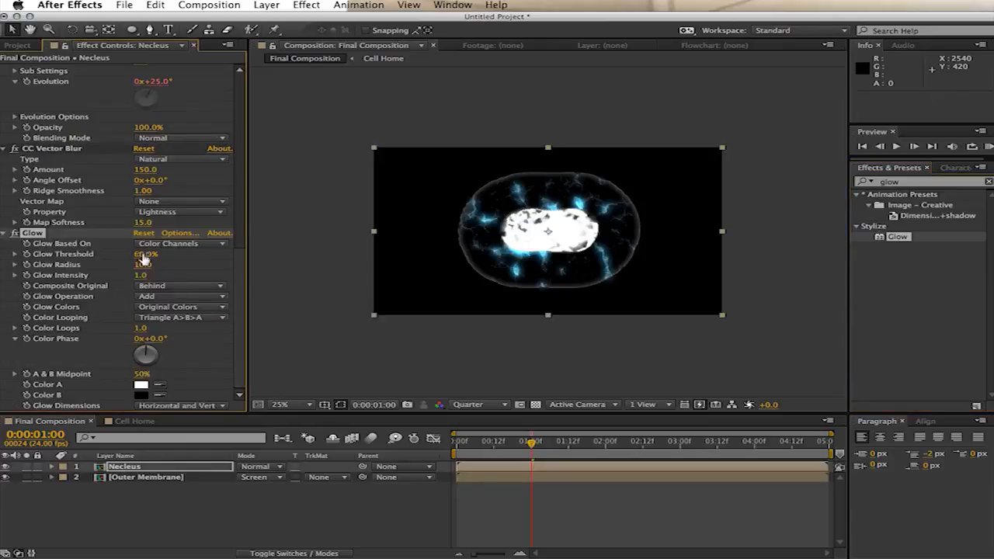
left_click_drag(142, 264, 163, 264)
- Set the Necleus Glow to A & B Colors with Color A C22323, the same red for Color B, Glow Threshold 10.2% and Glow Radius 82
left_click(179, 308)
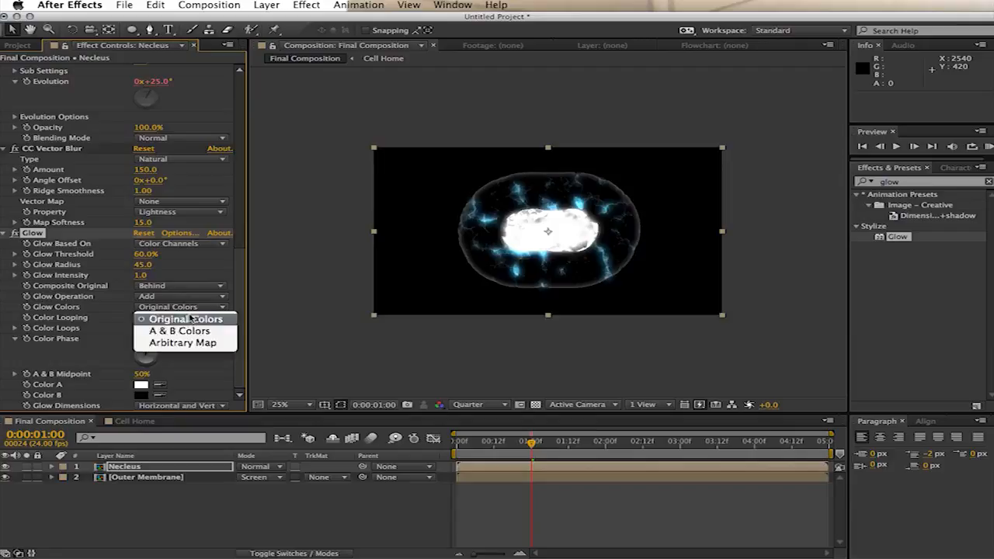
left_click(179, 330)
left_click(141, 386)
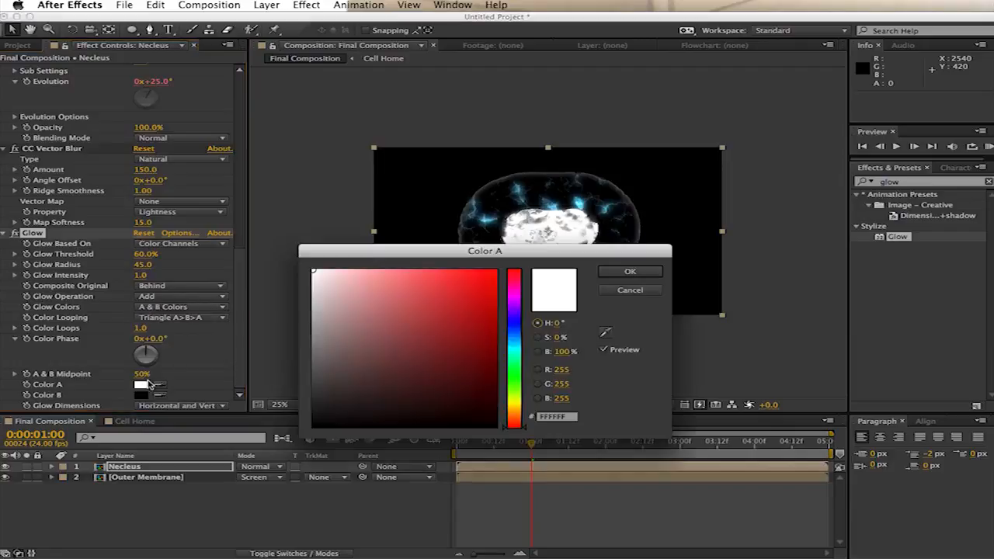
left_click_drag(455, 337, 463, 321)
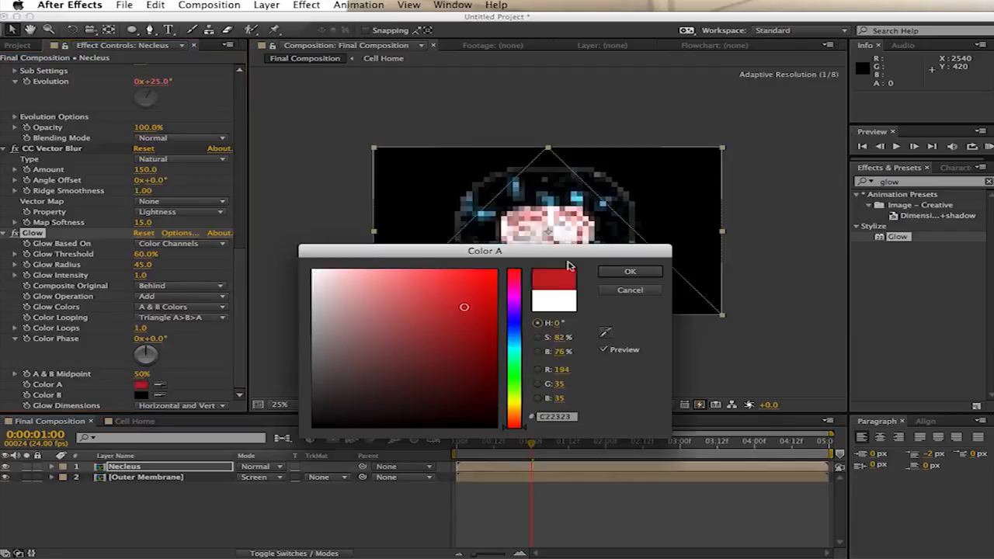
left_click(628, 273)
left_click(160, 396)
left_click(144, 385)
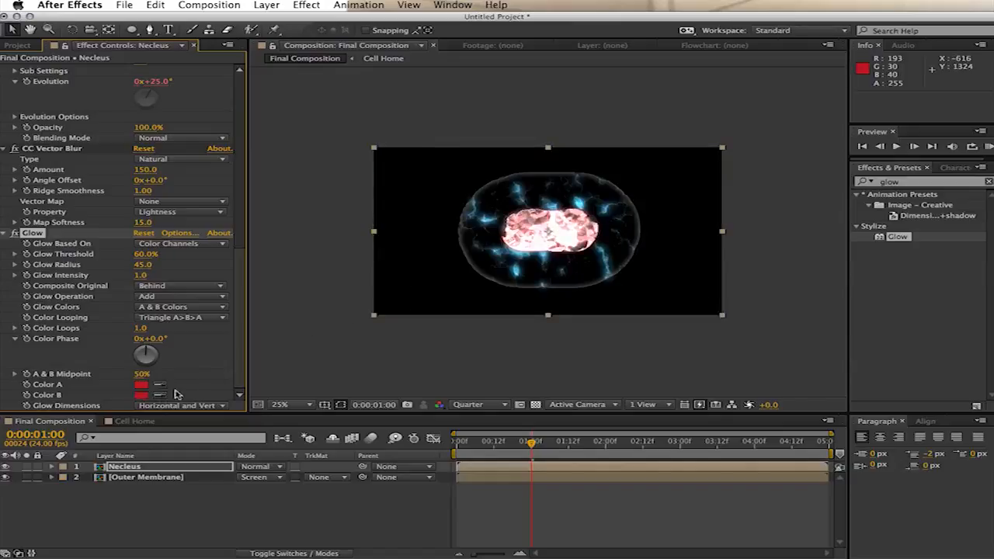
left_click_drag(144, 254, 77, 266)
left_click_drag(143, 263, 167, 262)
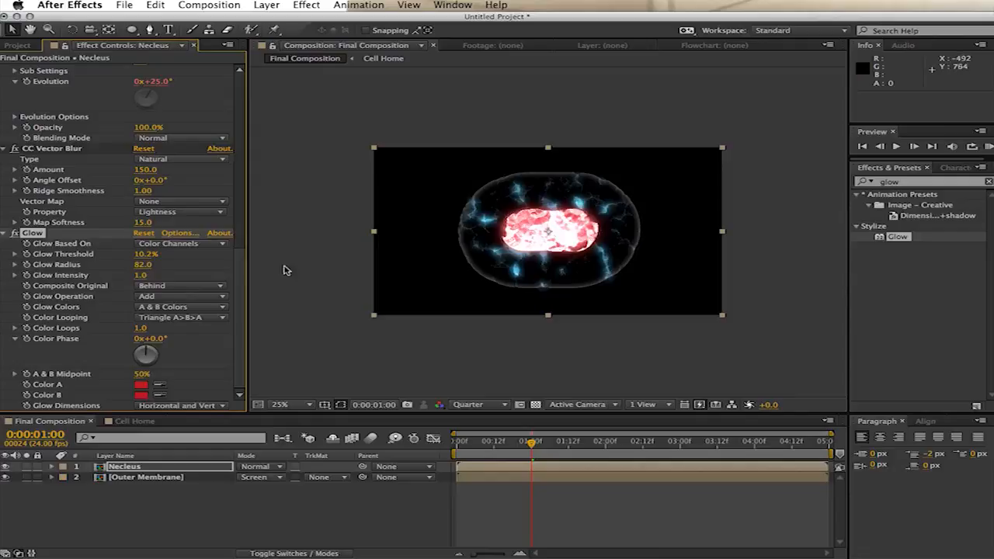
- Set the Necleus layer's blending mode to Screen and move the layer below Outer Membrane
left_click(254, 467)
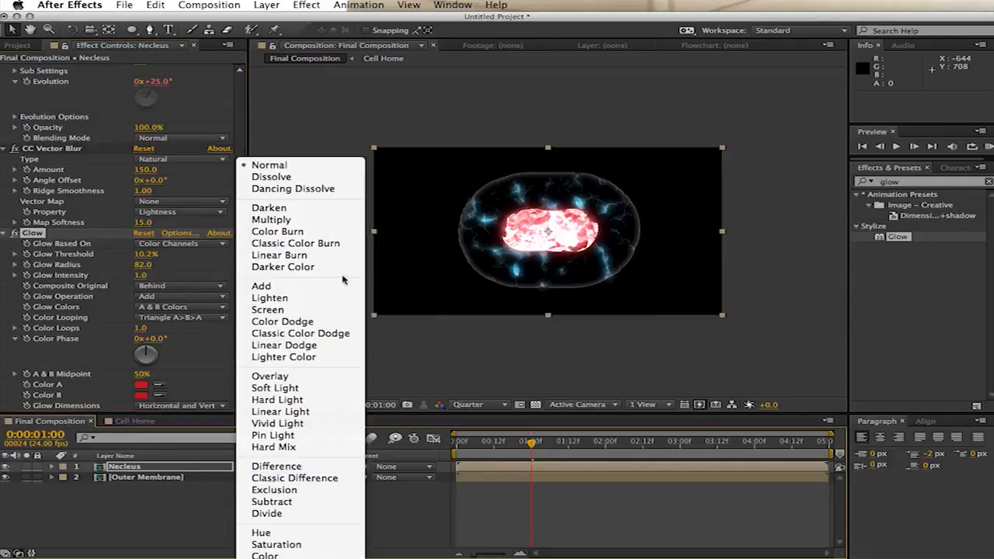
left_click(310, 309)
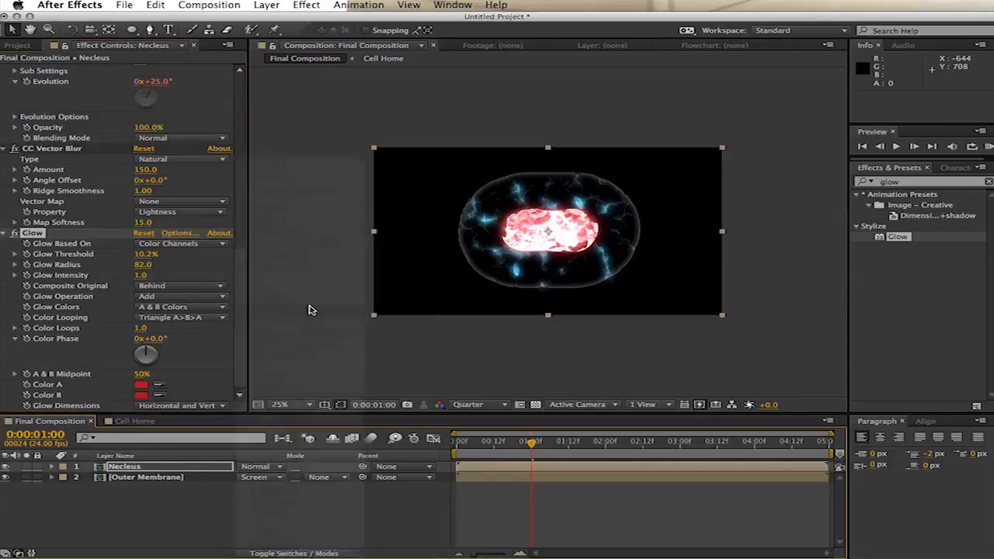
left_click_drag(151, 468, 154, 483)
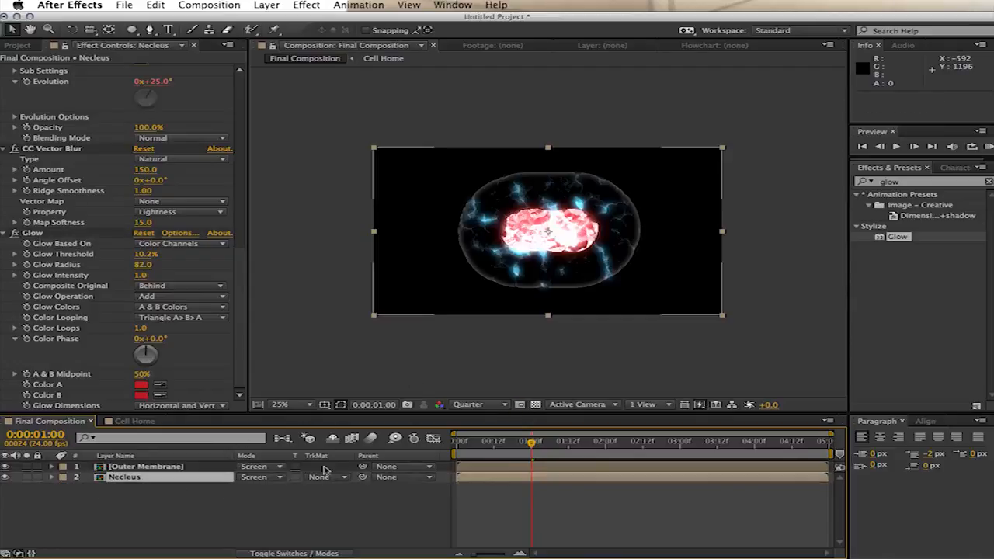
- Strengthen the Outer Membrane layer's Glow with Glow Threshold 0%, Glow Radius 83 and Glow Intensity 2.0
left_click(188, 468)
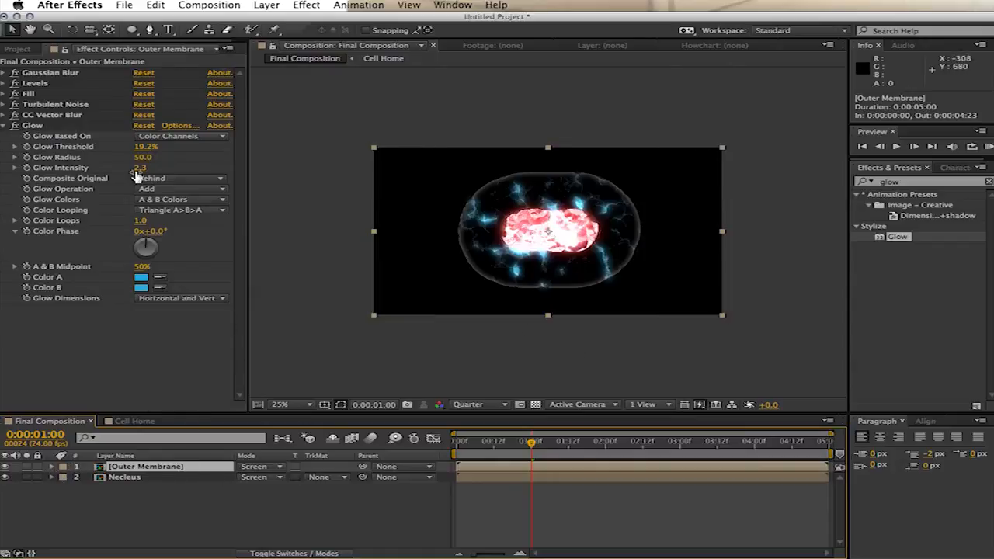
left_click_drag(144, 147, 125, 170)
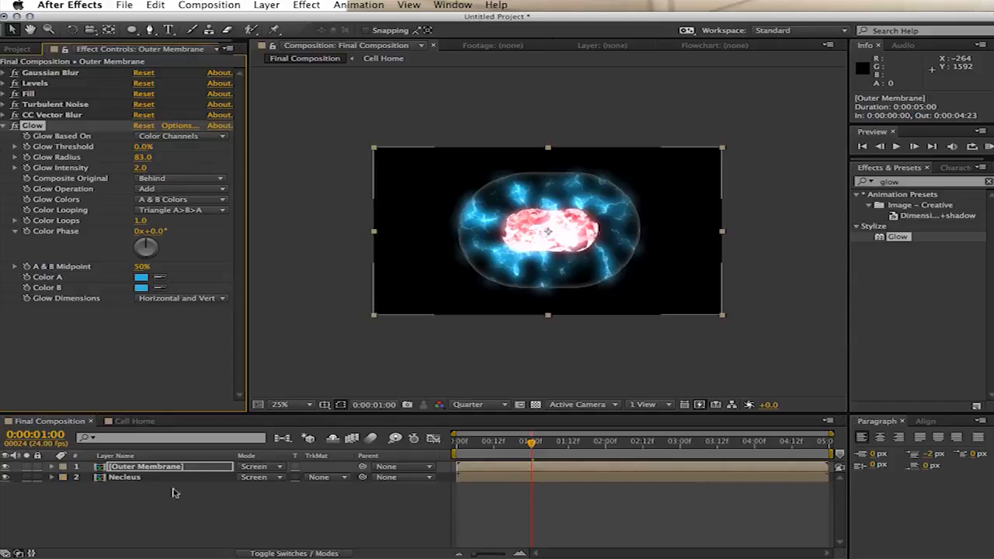
- Pre-compose the Outer Membrane and Necleus layers together into a composition named "Compsite Composition"
left_click(203, 505)
key("super+a")
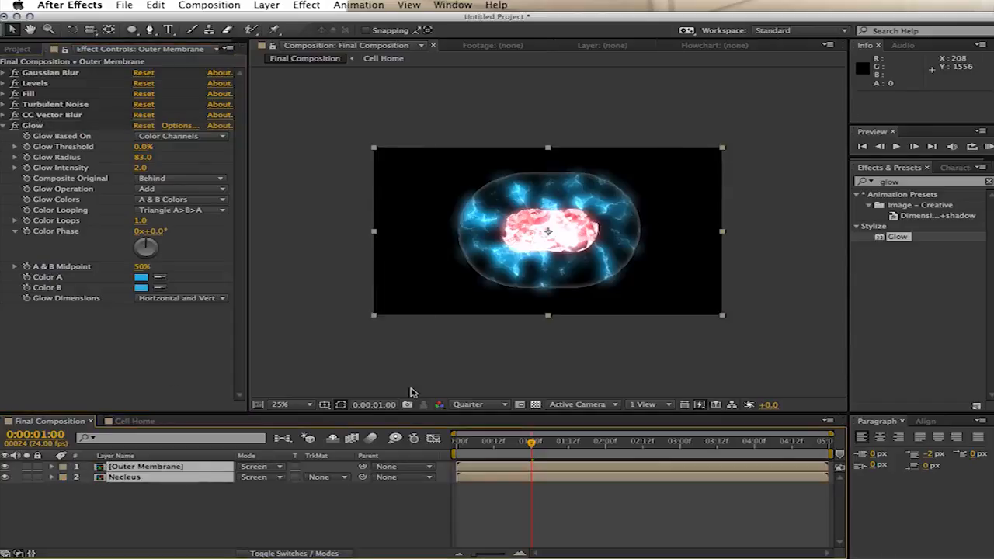
key("super+shift+c")
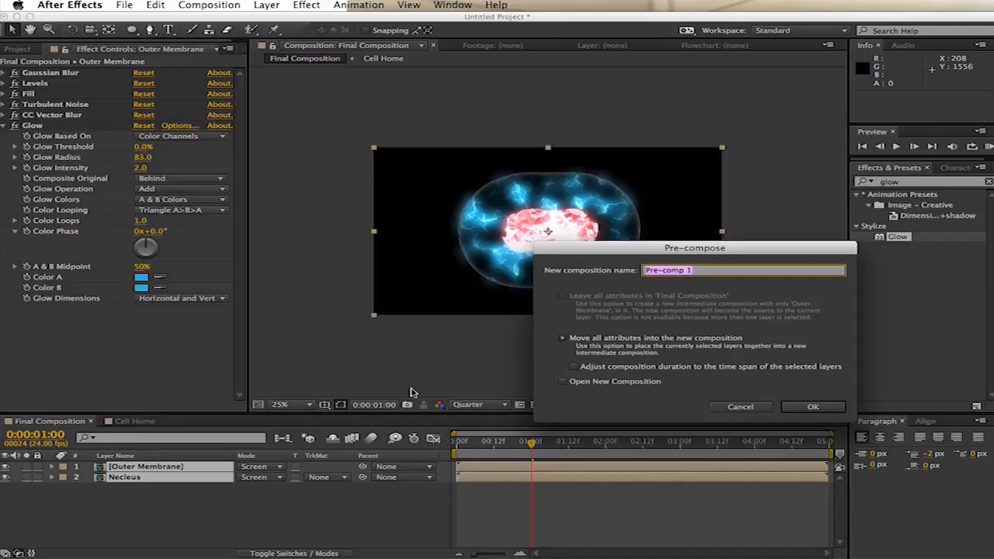
type("Compsite Composition")
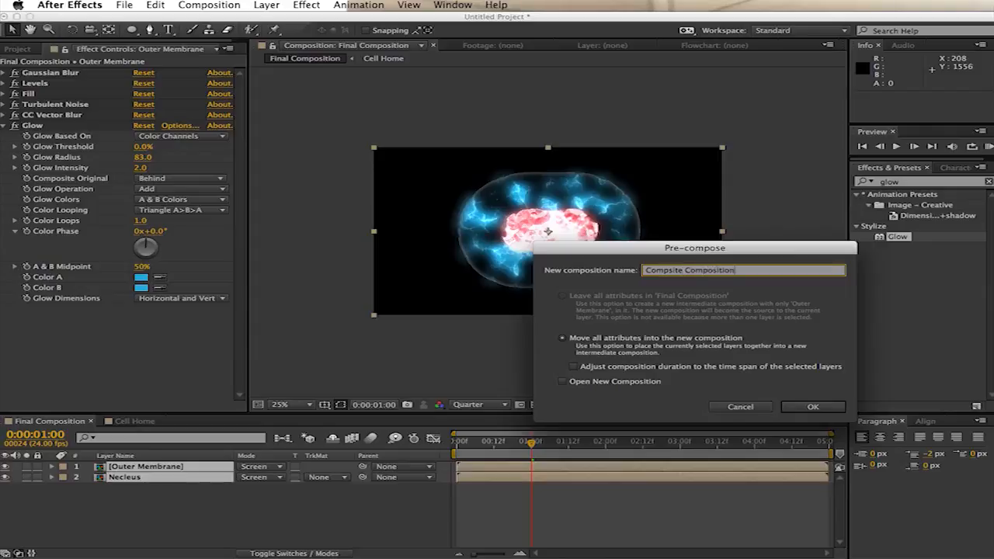
key("Return")
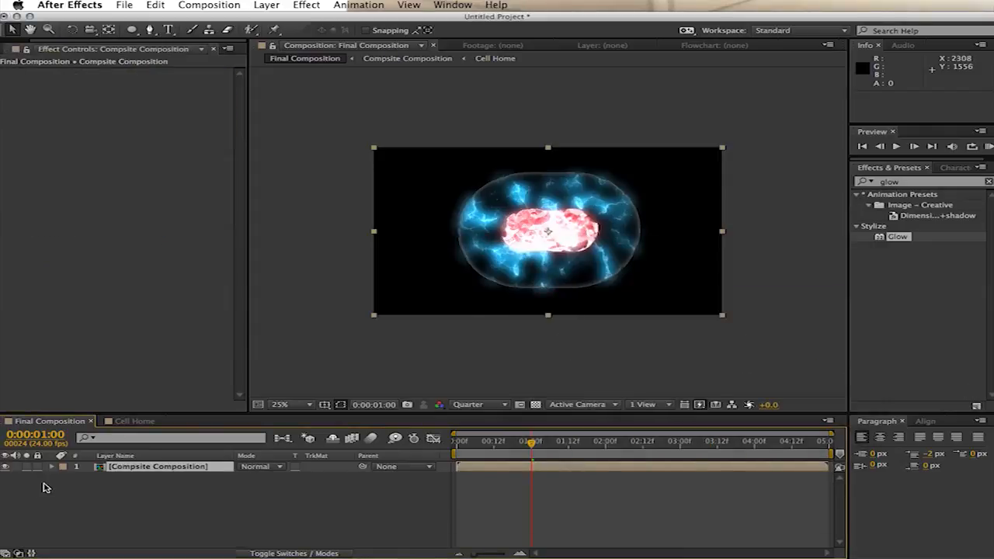
- Look through the nested Compsite Composition, Outer Membrane and Cell Home compositions, inspect Cell 2, and return to Final Composition
double_click(100, 469)
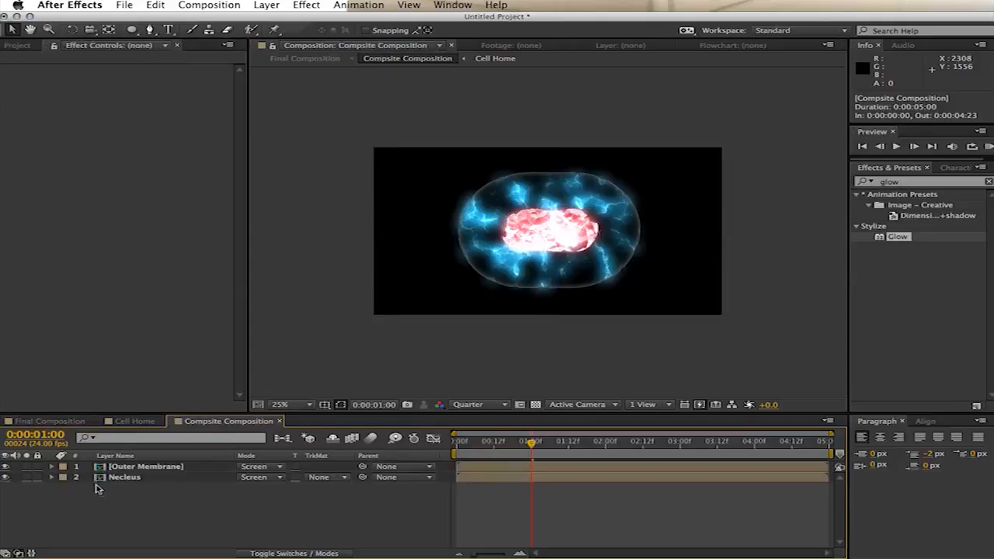
double_click(101, 468)
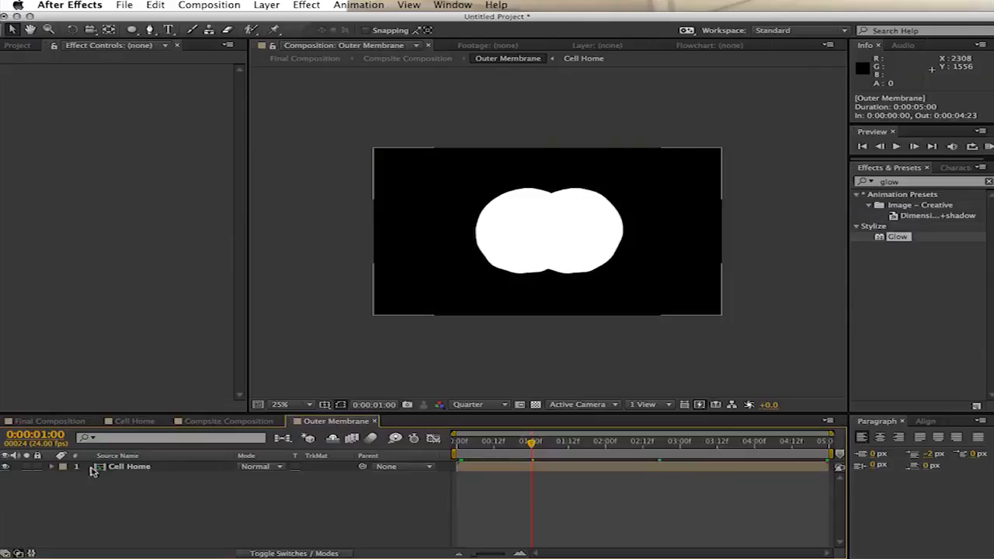
double_click(97, 468)
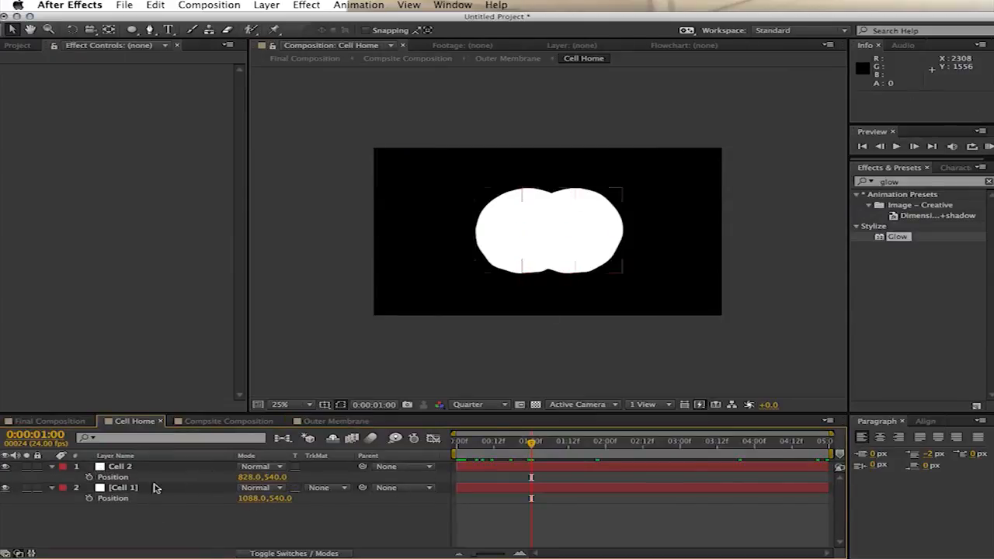
left_click(61, 421)
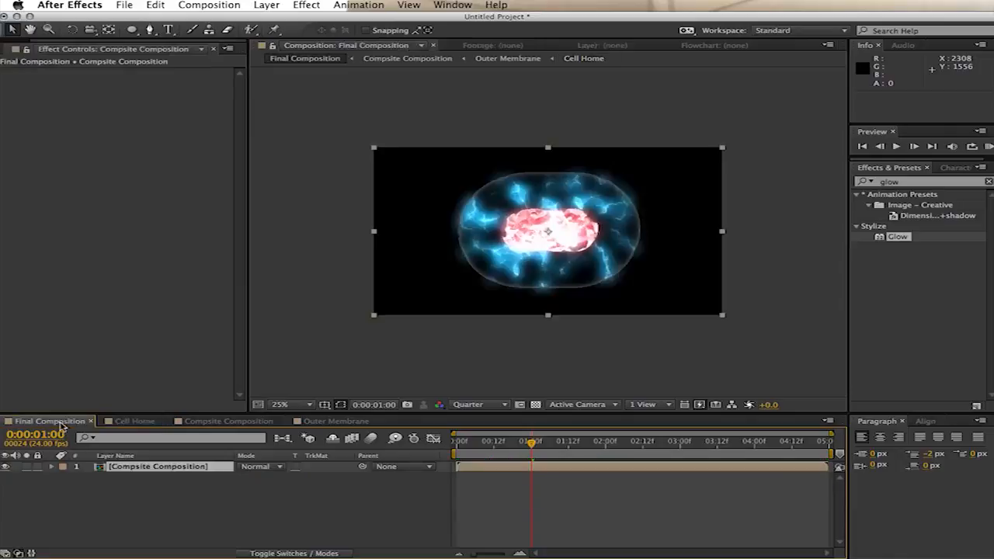
left_click(130, 423)
left_click(126, 468)
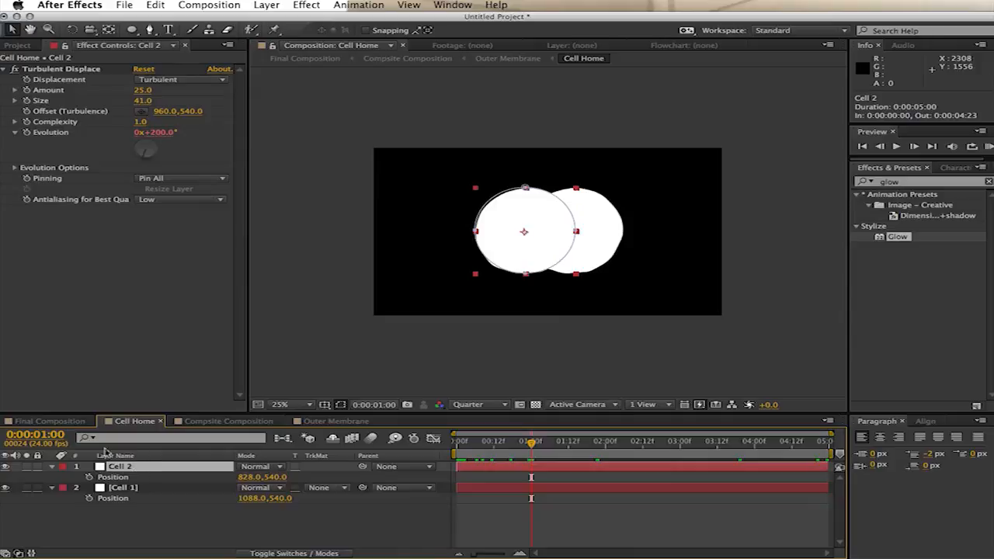
left_click(61, 421)
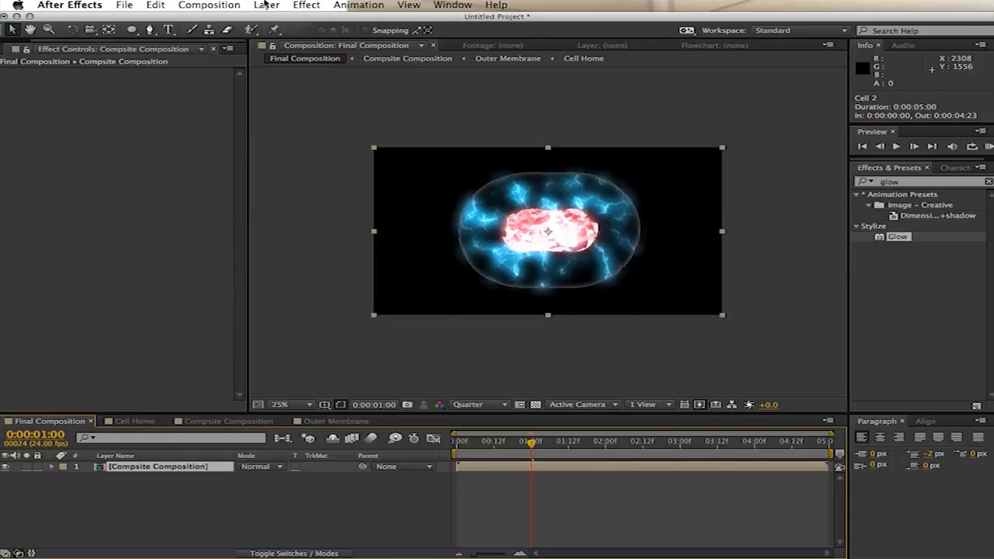
- Add a new null object above the Compsite Composition layer in Final Composition
left_click(266, 5)
mouse_move(311, 17)
left_click(481, 83)
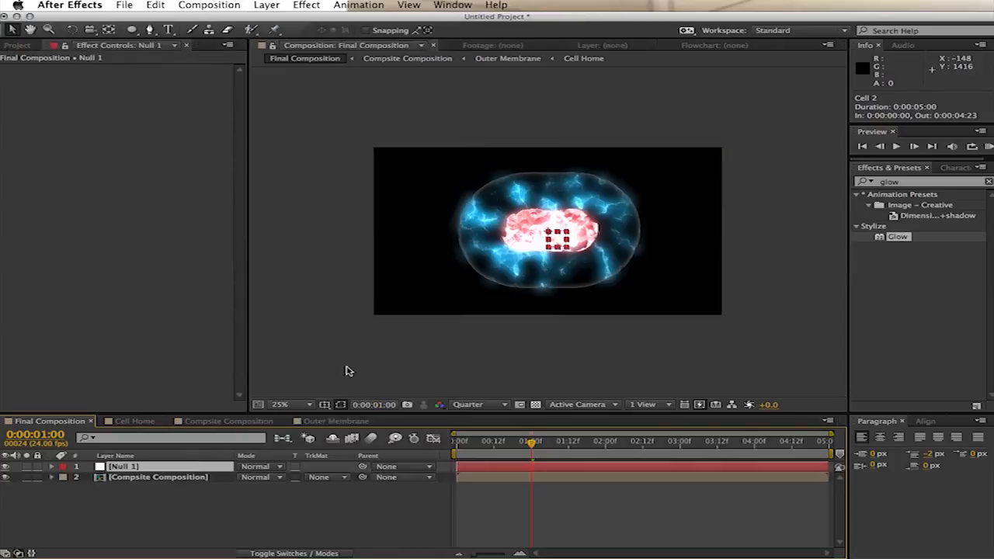
- Add a second null object to Final Composition, and rename Null 1 as Left Cell and Null 2 as Right Cell
key("super+alt+shift+y")
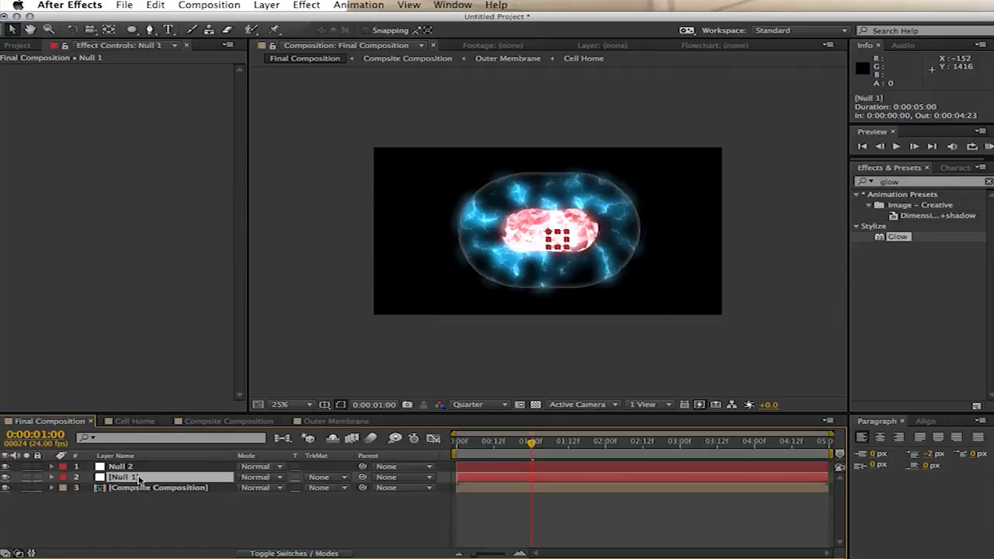
left_click(139, 478)
key("Return")
type("Lef")
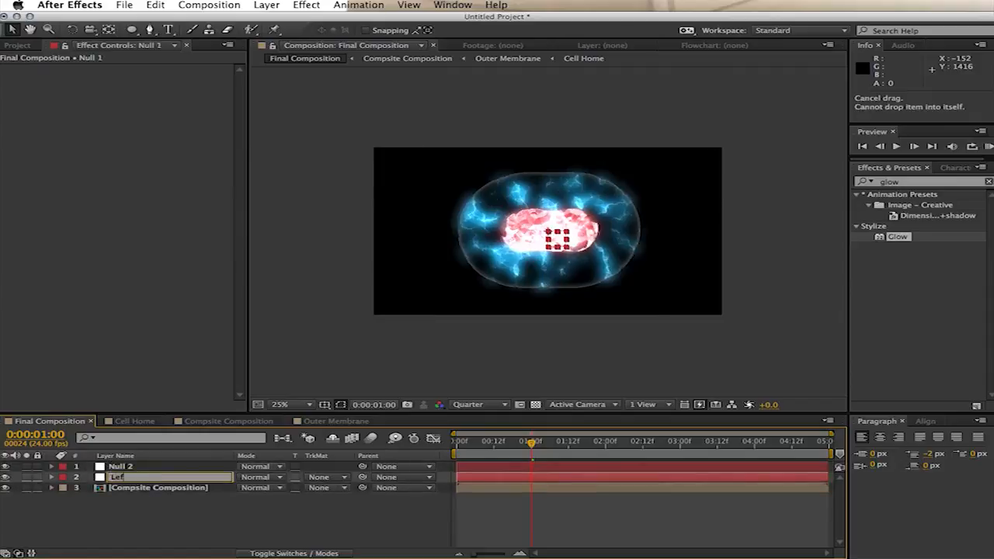
key("Return")
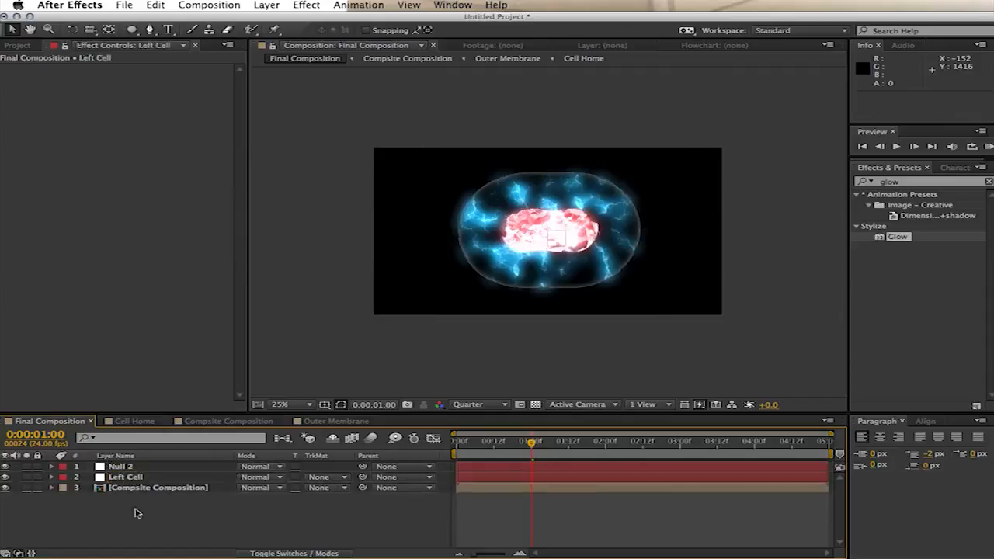
left_click(128, 467)
key("Return")
type("Right Cell")
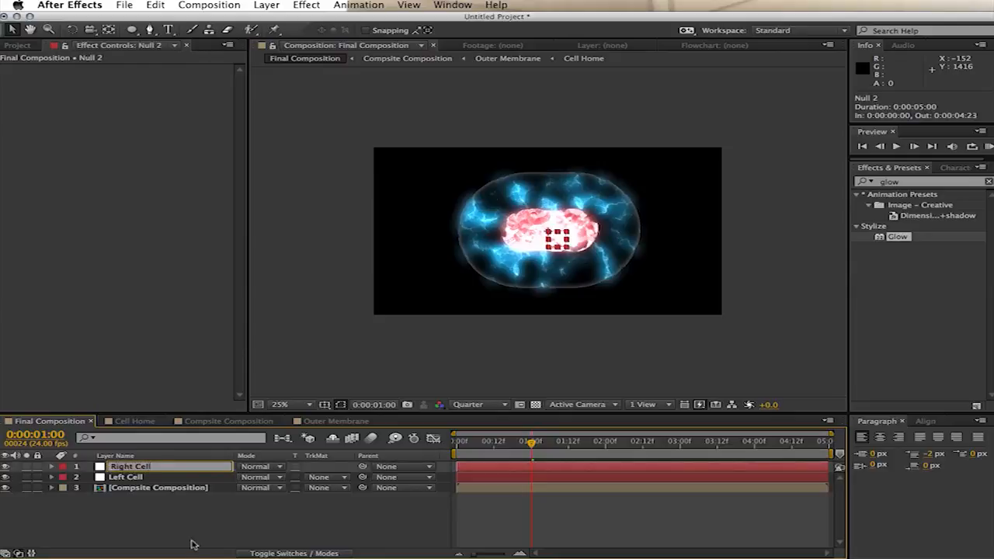
left_click(192, 545)
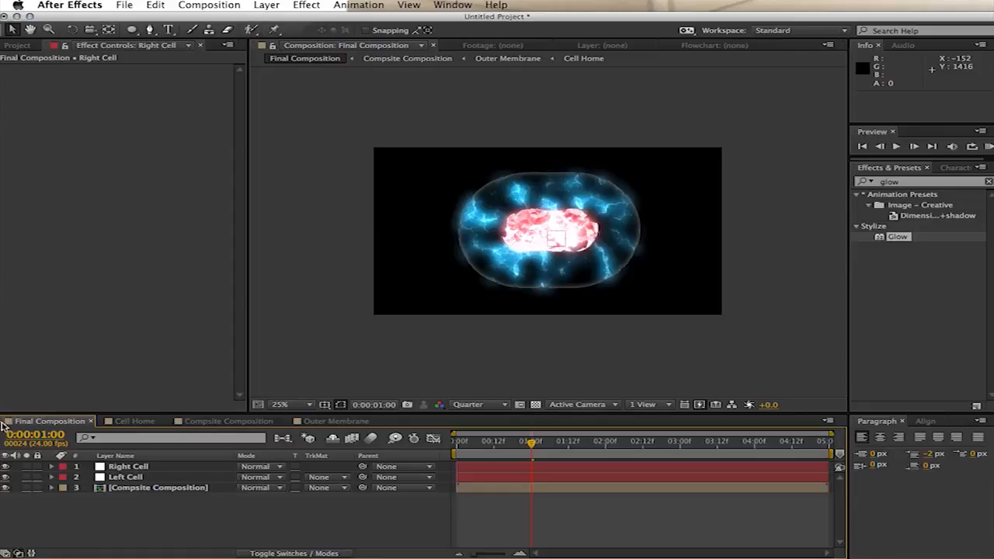
- Split the timeline area so Final Composition sits above the other compositions, enlarge the lower timeline and show Cell Home in it
left_click_drag(3, 423, 191, 353)
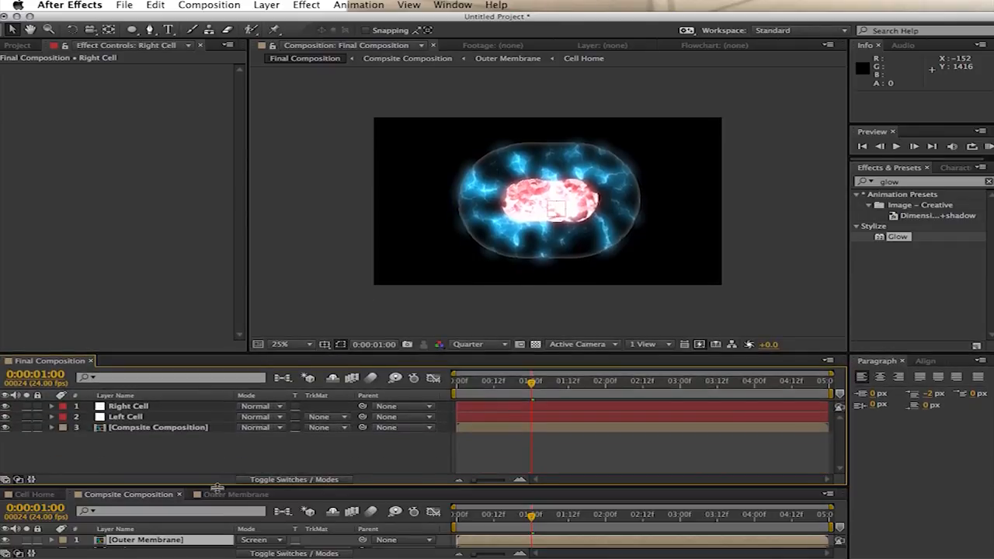
left_click_drag(222, 488, 229, 450)
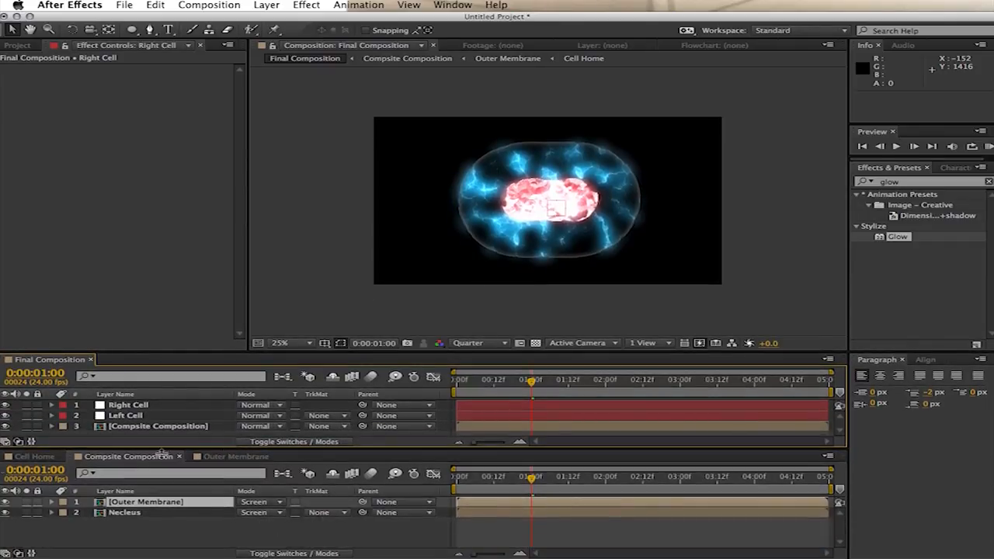
left_click(31, 456)
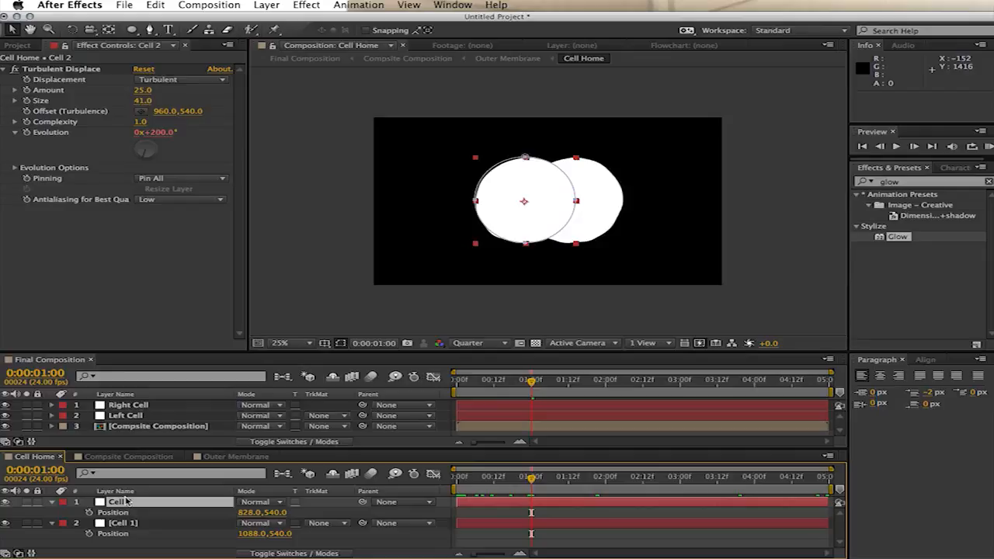
- Reveal the Position properties of the Left Cell and Right Cell nulls in Final Composition
left_click(127, 416)
left_click(133, 406, "shift")
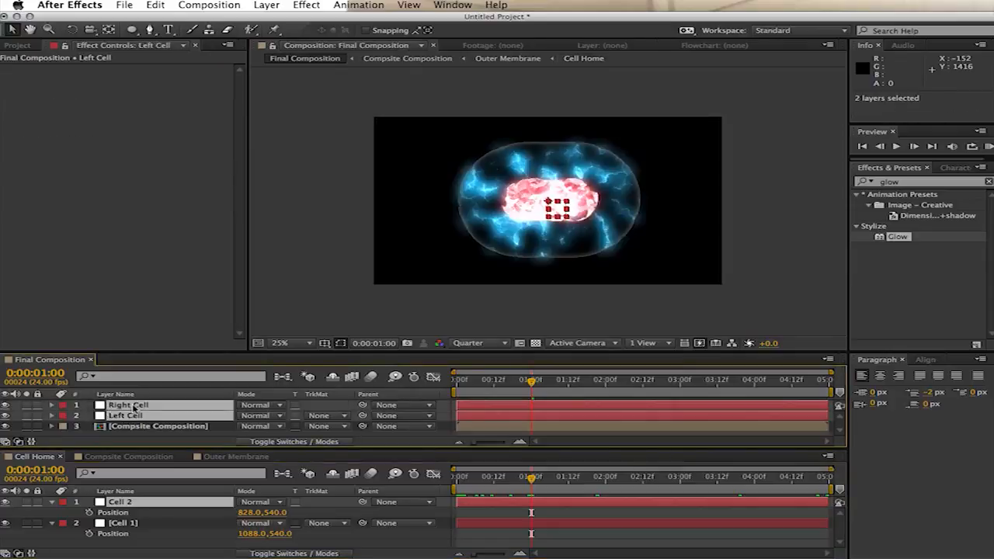
key("p")
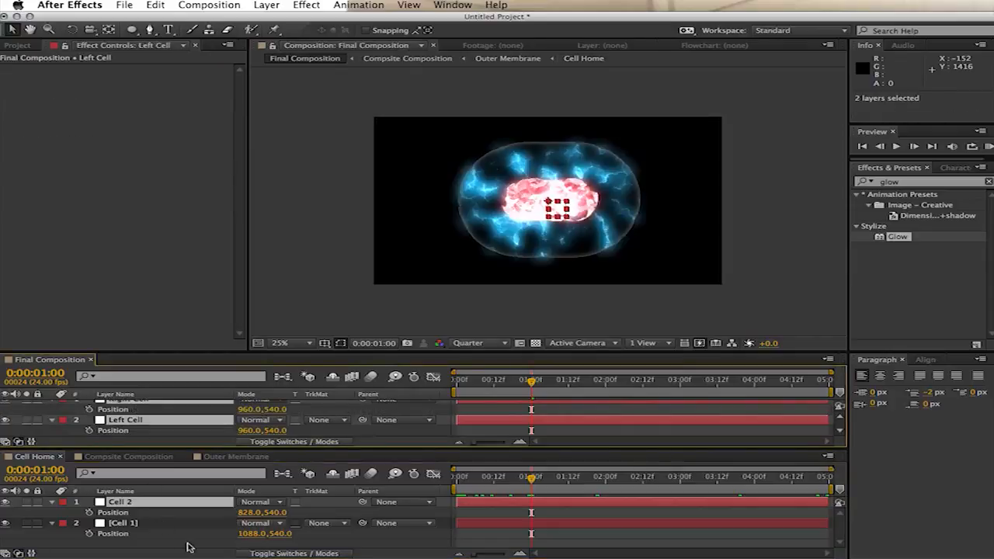
- Show the proportional grid in Cell Home and centre both cells, with Cell 2 at about 964, 540 and Cell 1 at about 956, 540
left_click(143, 532)
left_click(144, 524)
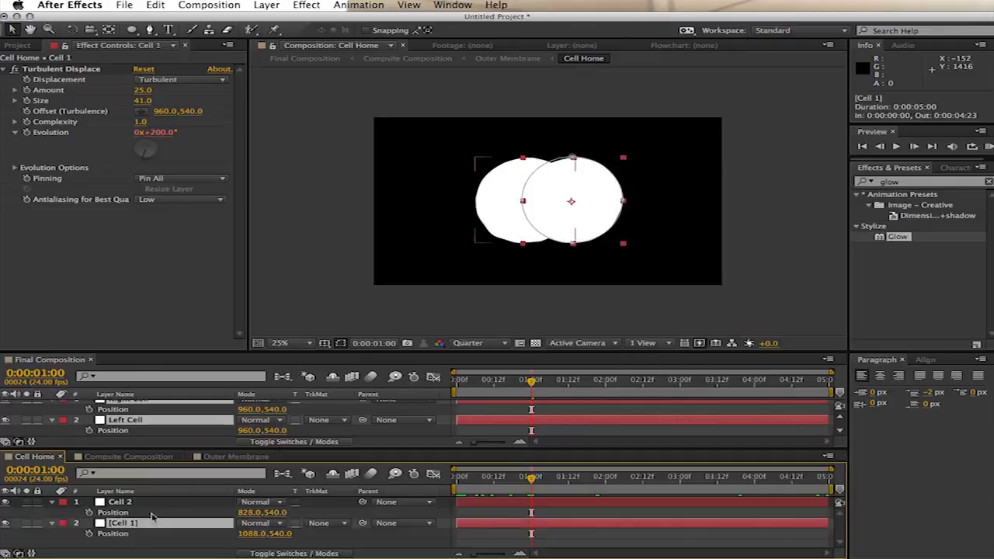
left_click(152, 504, "shift")
left_click(334, 344)
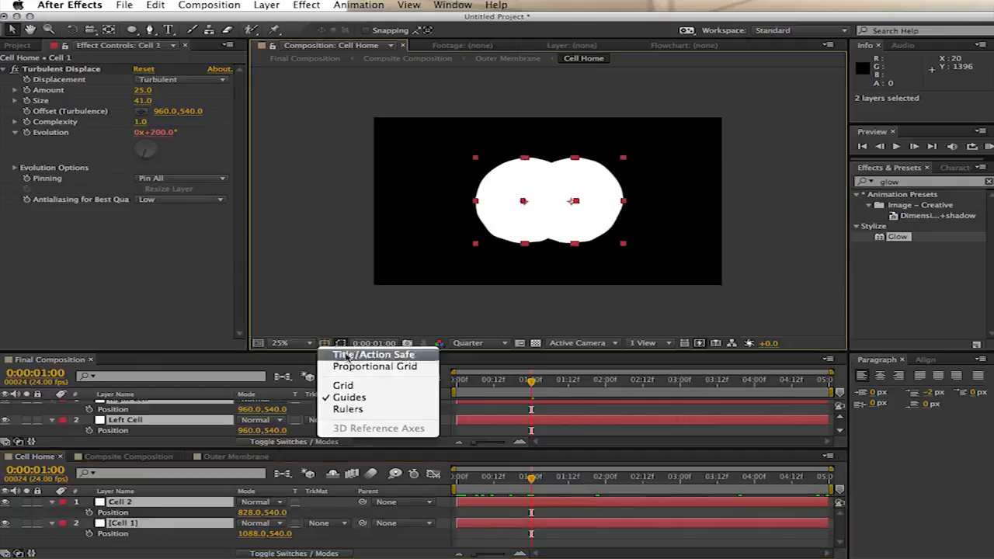
left_click(346, 364)
left_click(522, 308)
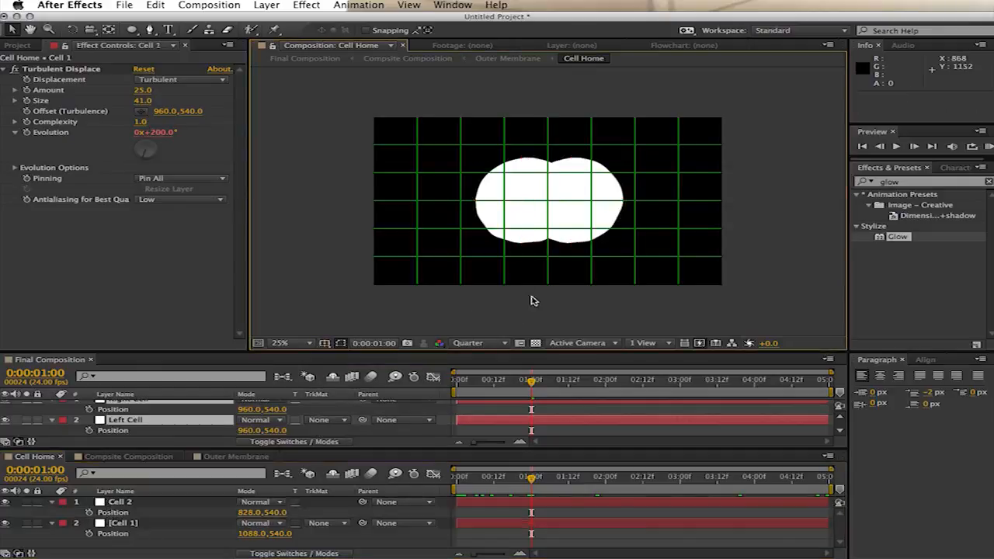
left_click_drag(523, 222, 559, 226)
left_click(194, 525)
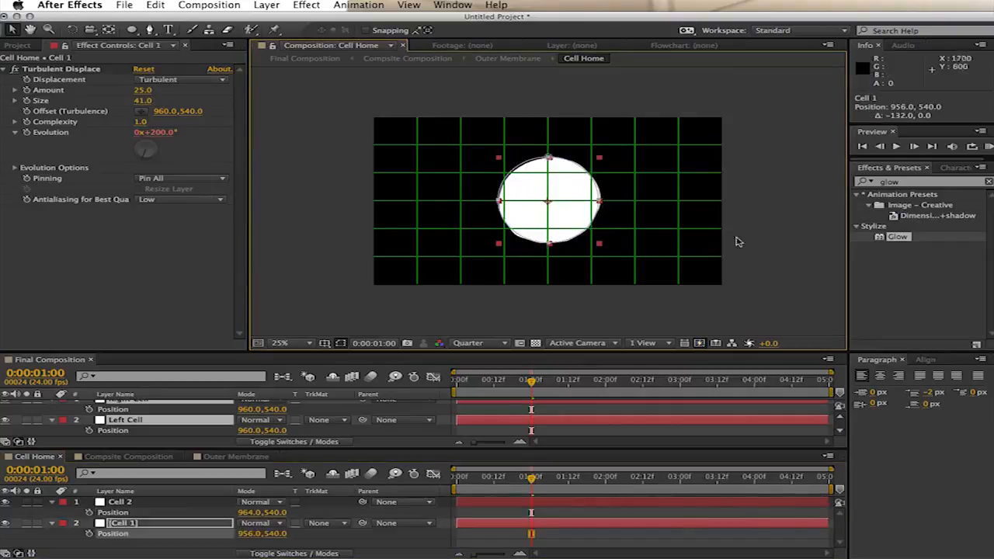
left_click(745, 298)
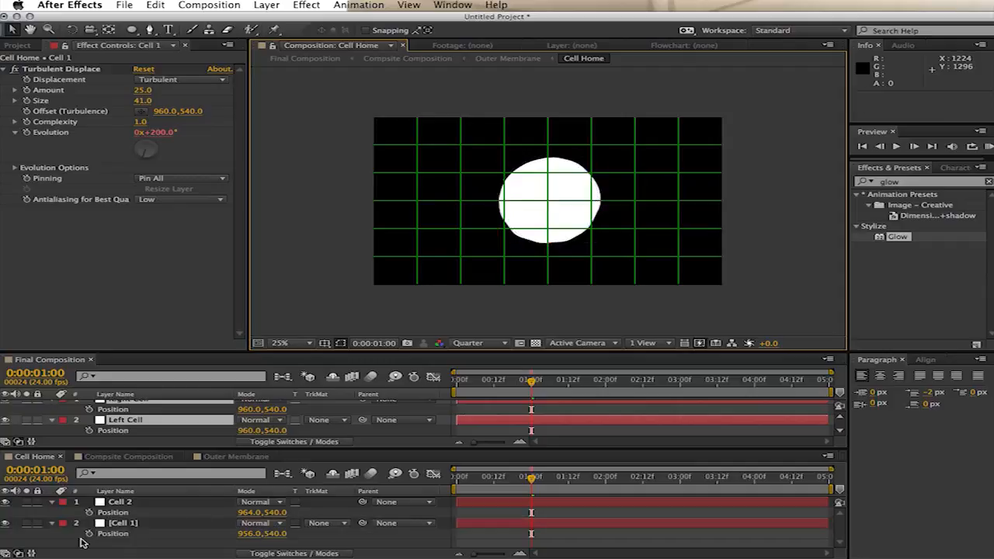
- Link Cell 1's Position to the Left Cell null's Position and Cell 2's Position to the Right Cell null's Position with expressions
left_click(90, 533, "alt")
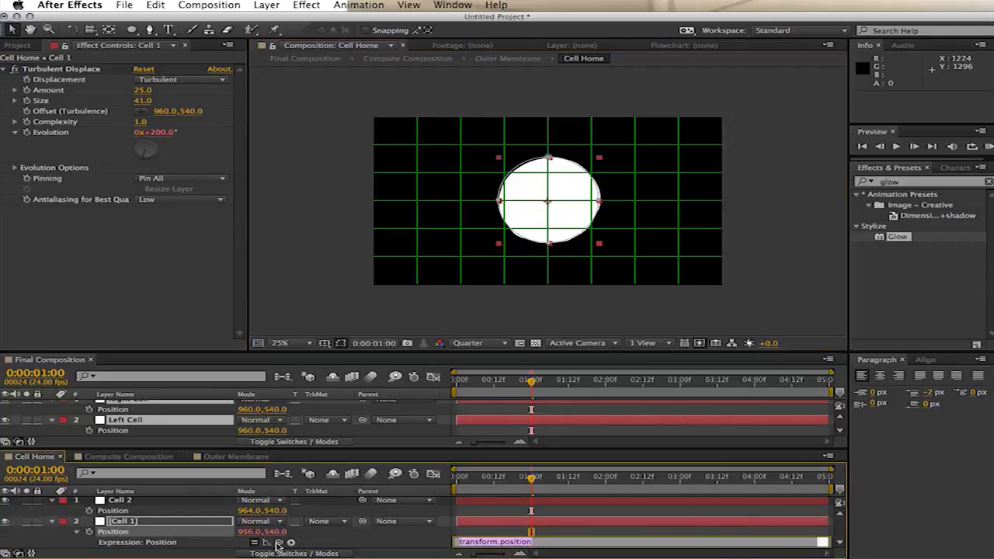
left_click_drag(280, 546, 115, 420)
left_click(392, 544)
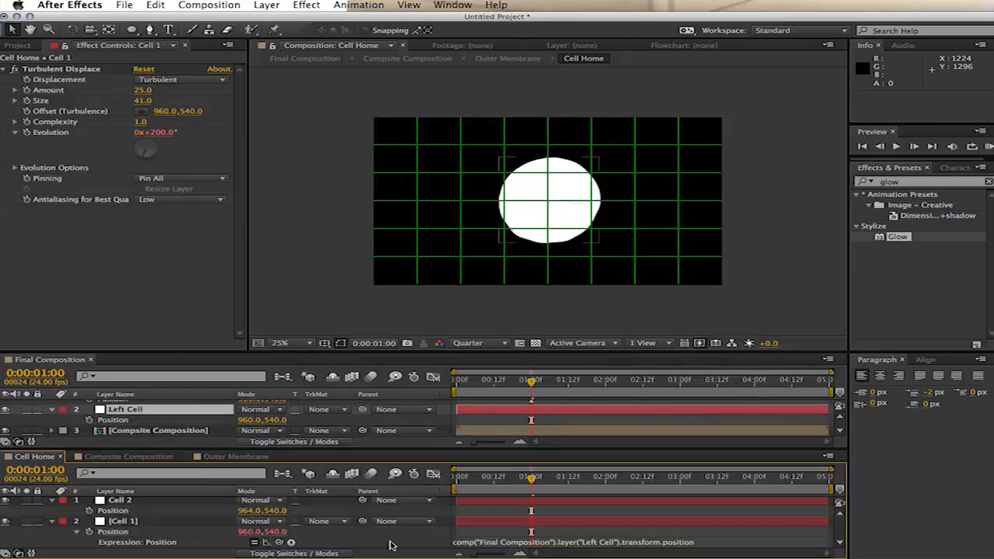
left_click(90, 510, "alt")
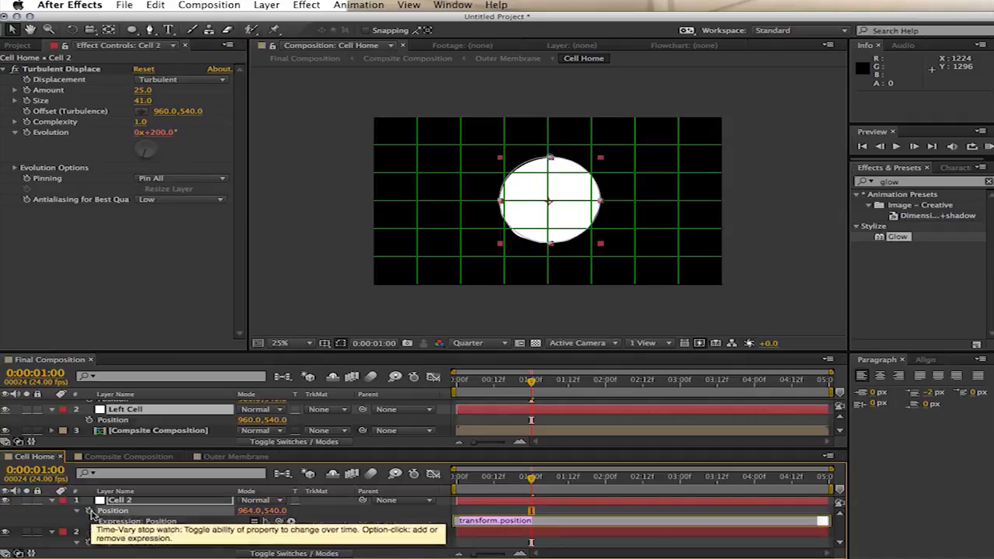
left_click_drag(278, 521, 159, 418)
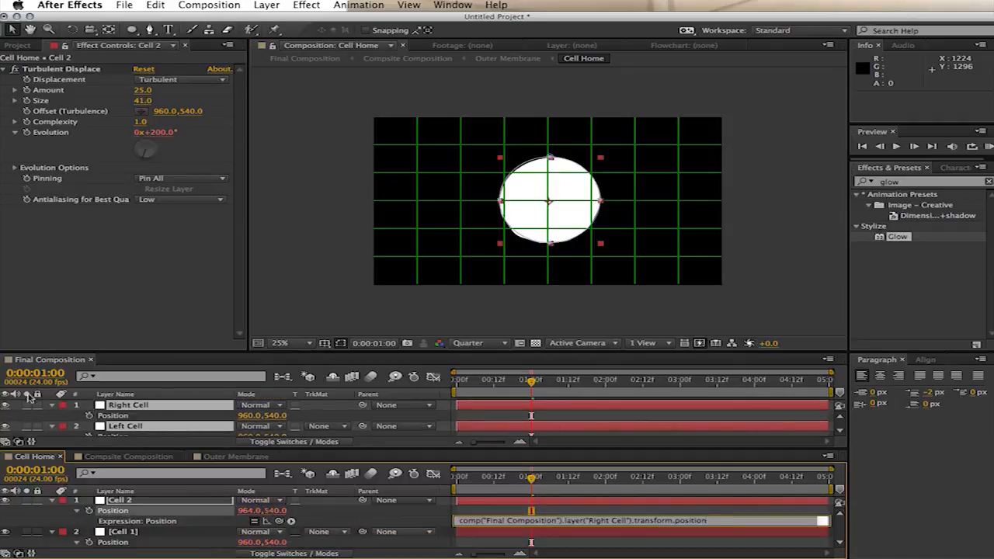
- Merge the Final Composition timeline back into the group with the other compositions and keep it displayed
left_click(5, 360)
left_click(75, 458)
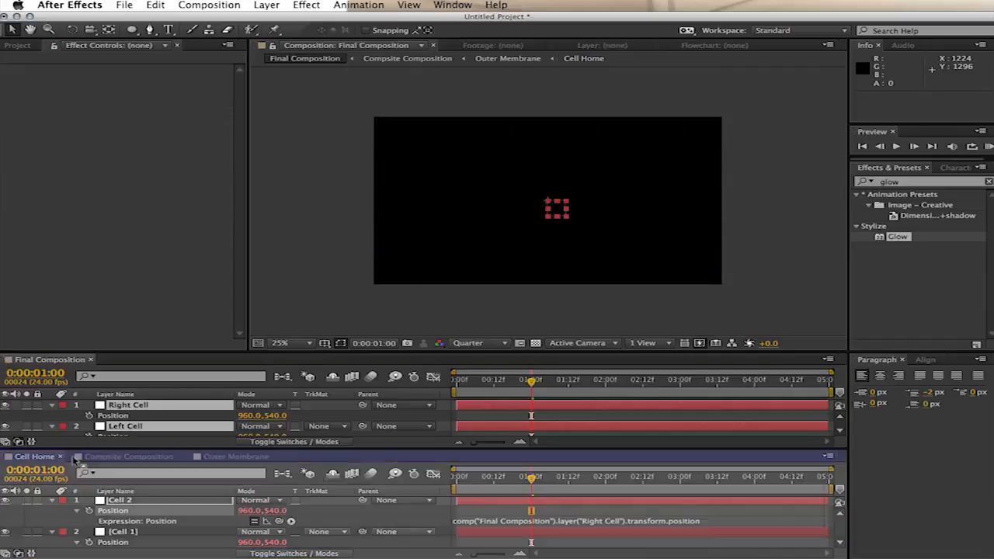
left_click_drag(75, 463, 276, 395)
left_click(462, 344)
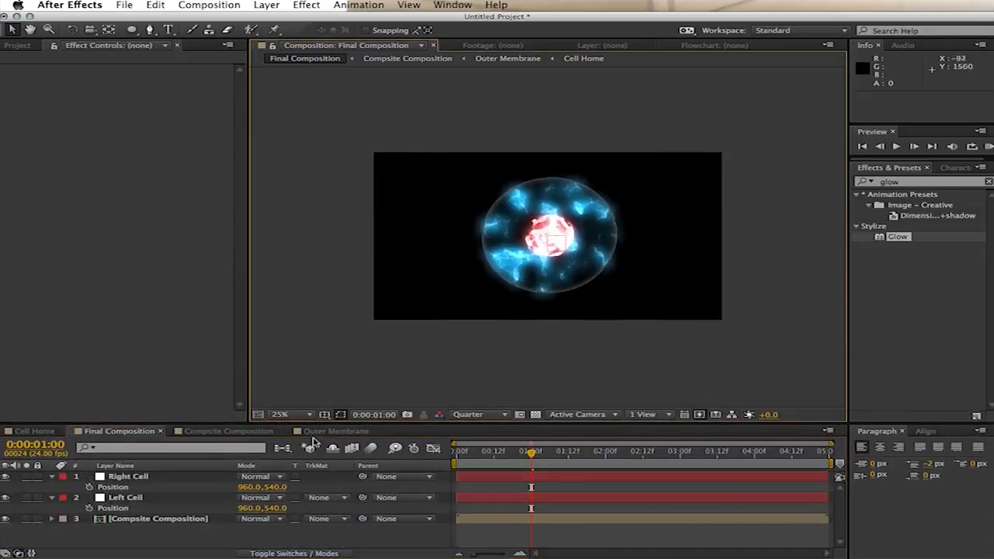
- Test the Right Cell null by moving it away from the Left Cell null and back to about 984, 540
left_click(129, 478)
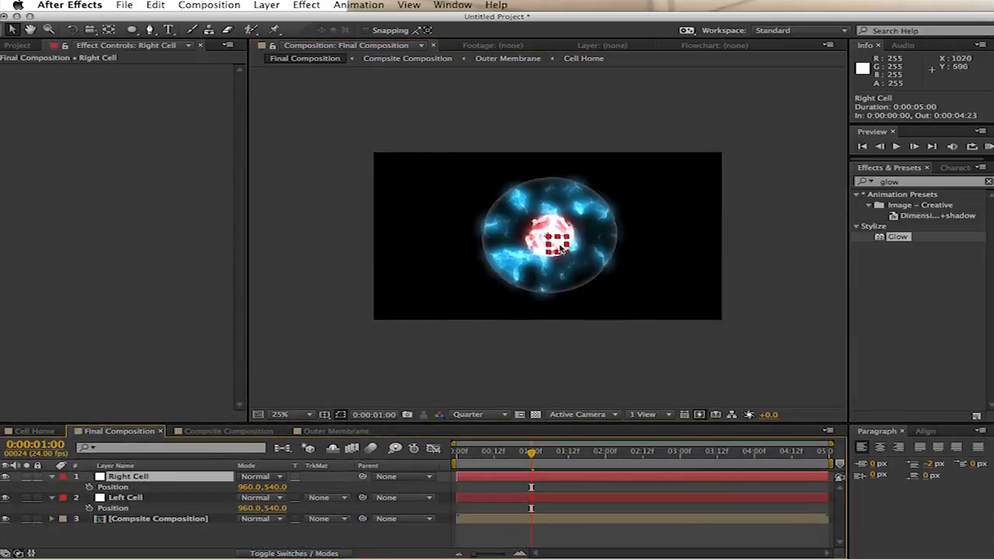
left_click_drag(557, 247, 633, 252)
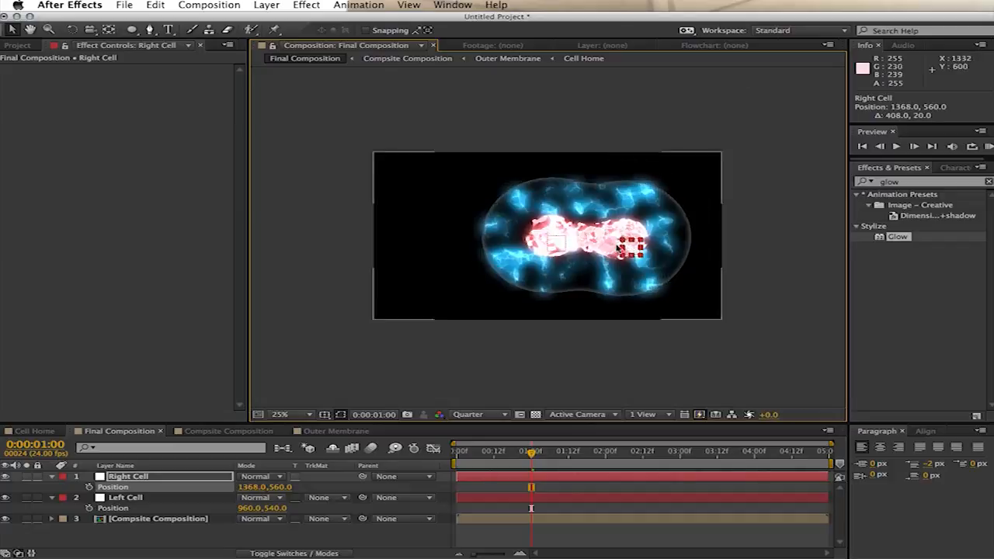
left_click_drag(629, 250, 562, 246)
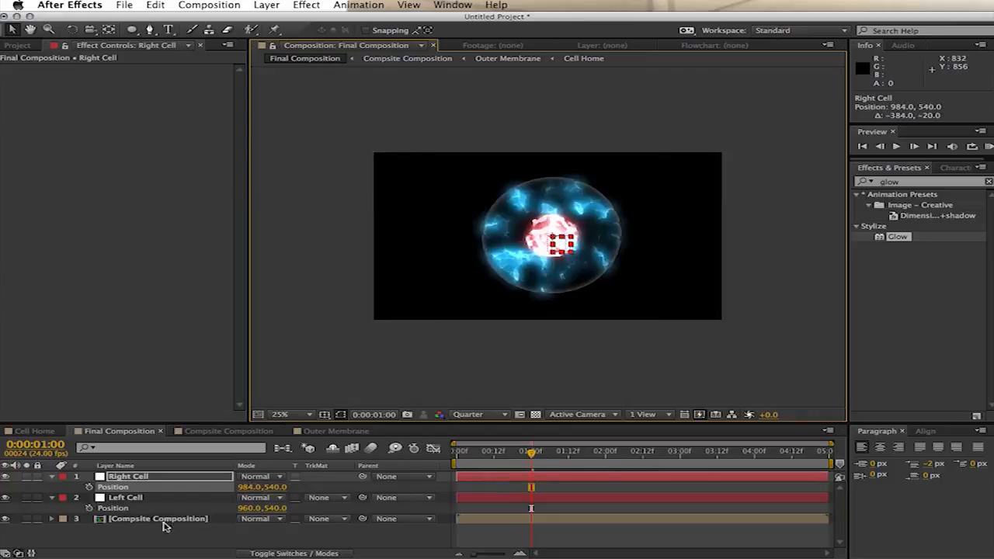
- Set Position keyframes on both the Right Cell and Left Cell nulls at 0:00:01:00
left_click(159, 497, "shift")
key("p")
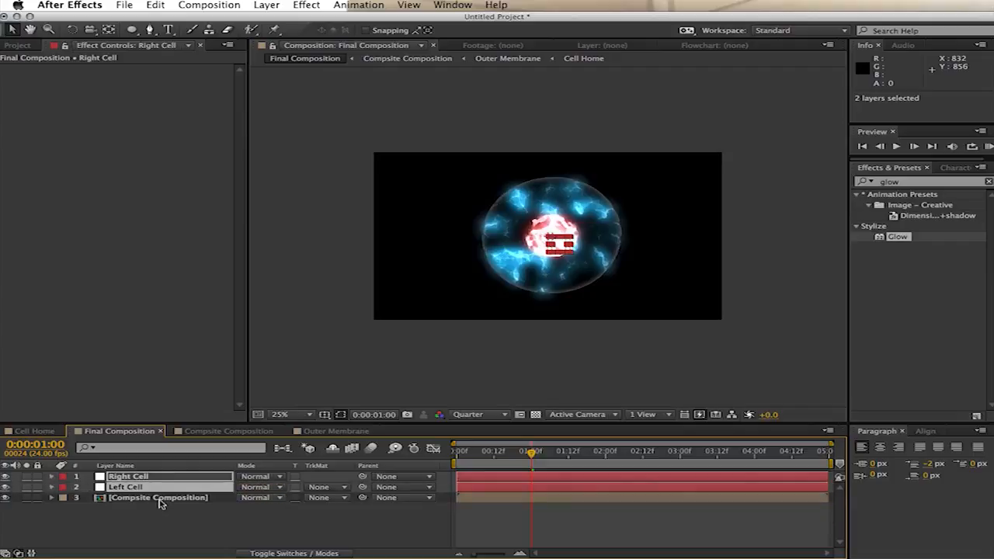
key("p")
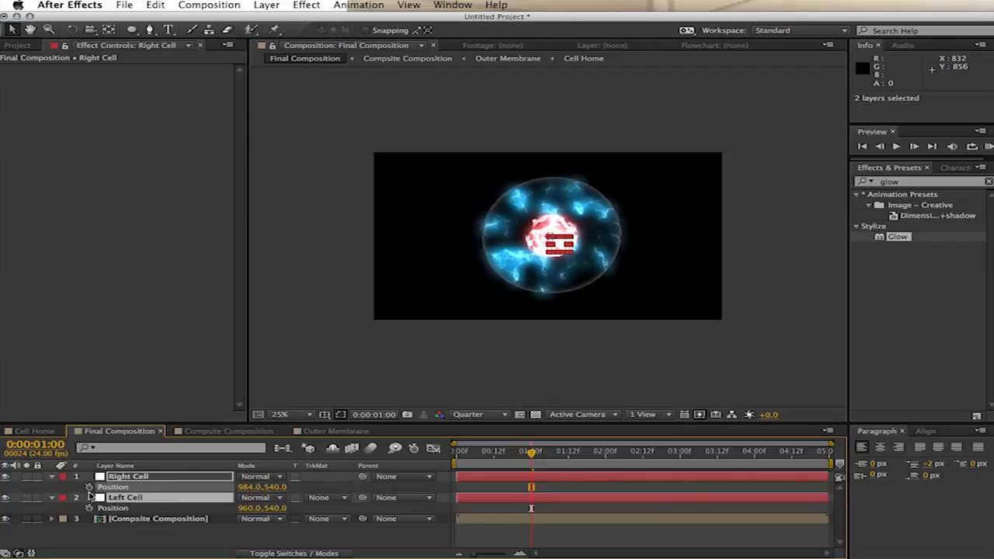
left_click(99, 487)
left_click(128, 508)
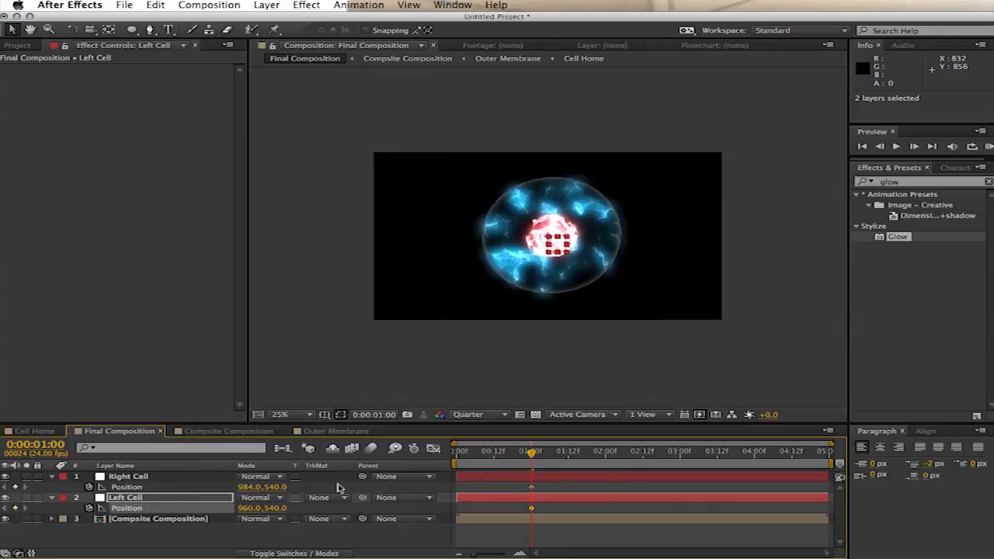
- At 0:00:03:23, keyframe the Right Cell null's Position at 1463, 540 and the Left Cell null's Position at 537, 540
left_click_drag(542, 457, 753, 455)
left_click(277, 534)
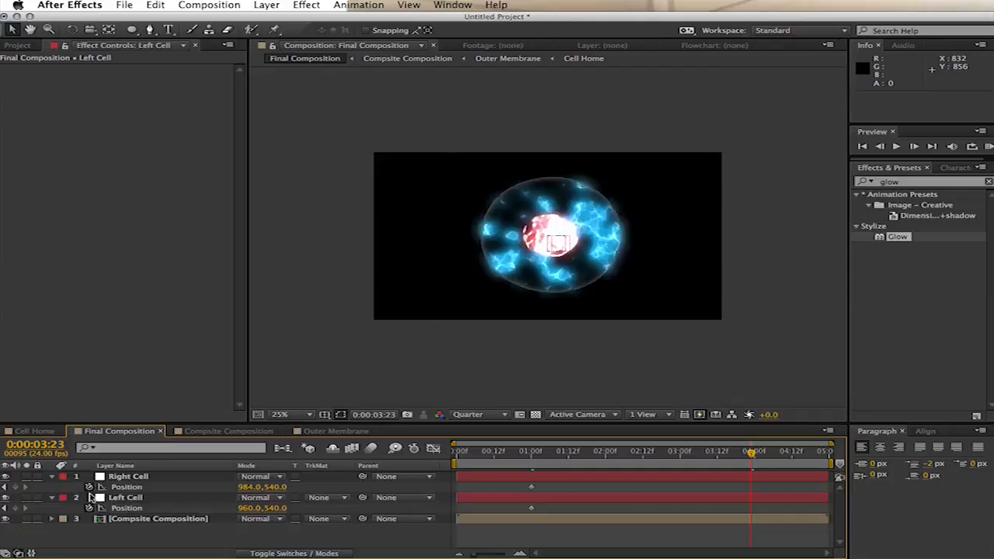
left_click(14, 486)
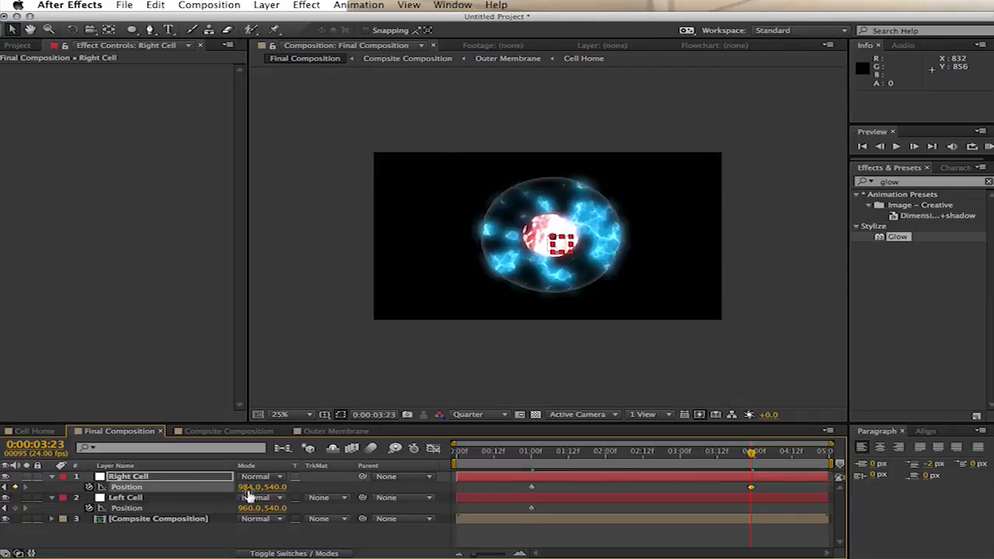
left_click_drag(245, 489, 560, 481)
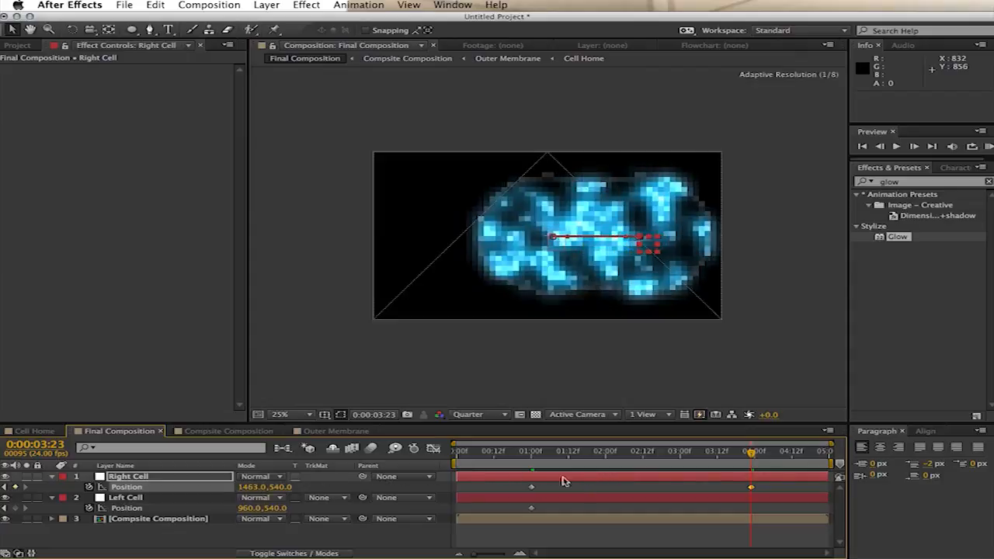
left_click(152, 500)
left_click_drag(247, 510, 38, 544)
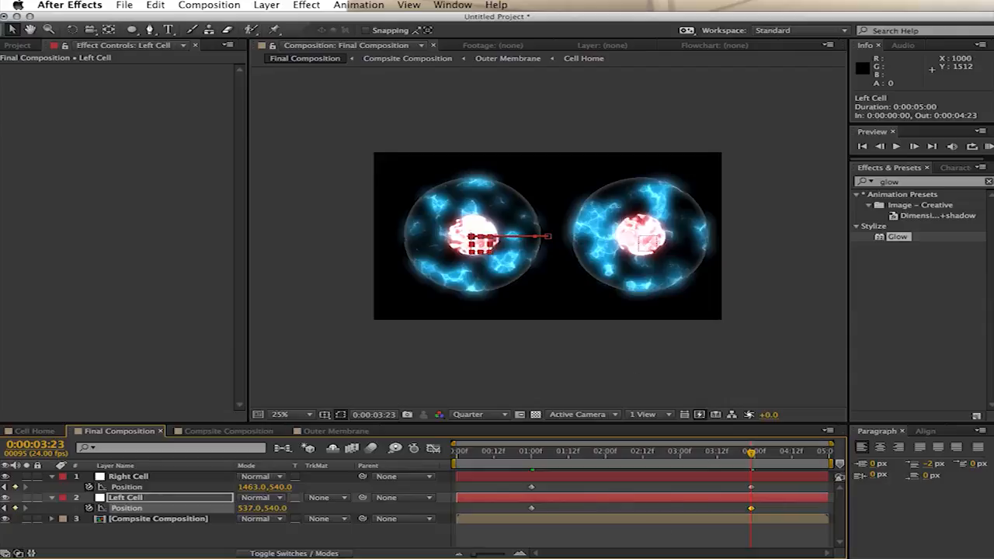
- Separate the Position dimensions of the Right Cell and Left Cell nulls into X and Y Position
left_click(133, 487)
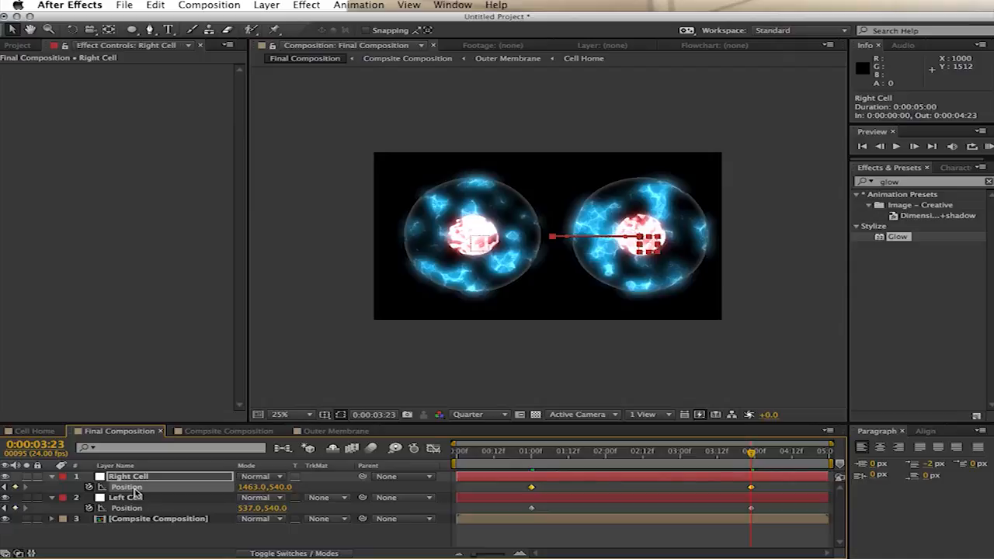
right_click(136, 493)
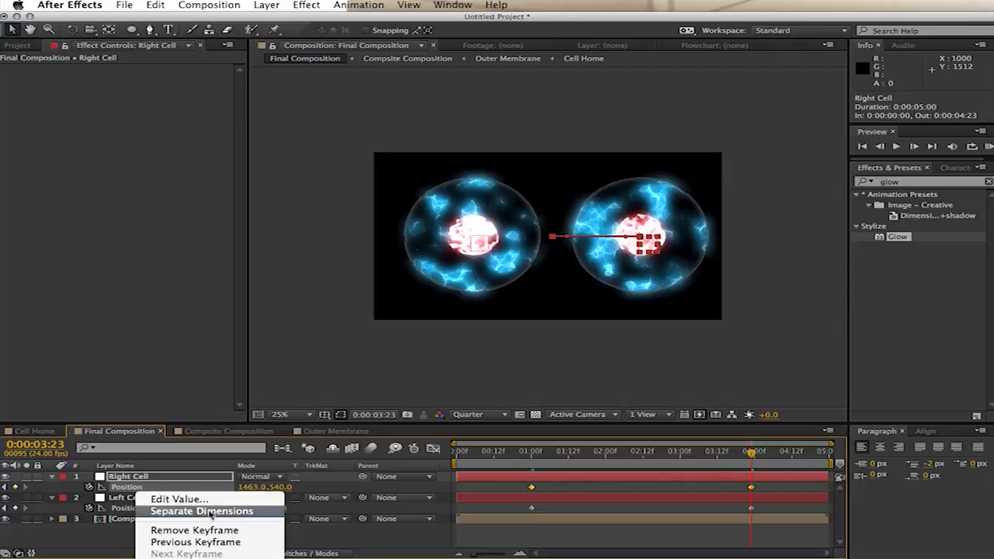
left_click(219, 510)
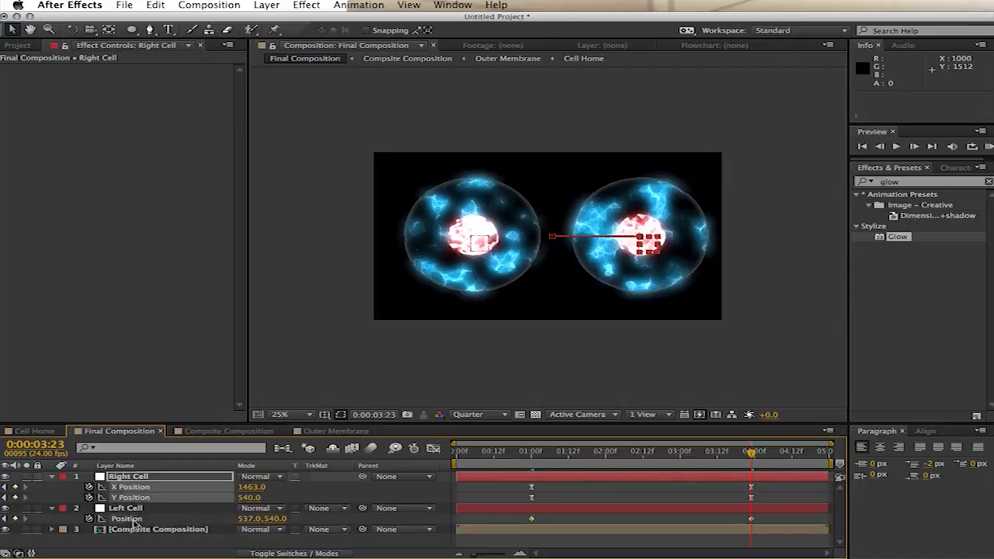
right_click(134, 519)
left_click(222, 541)
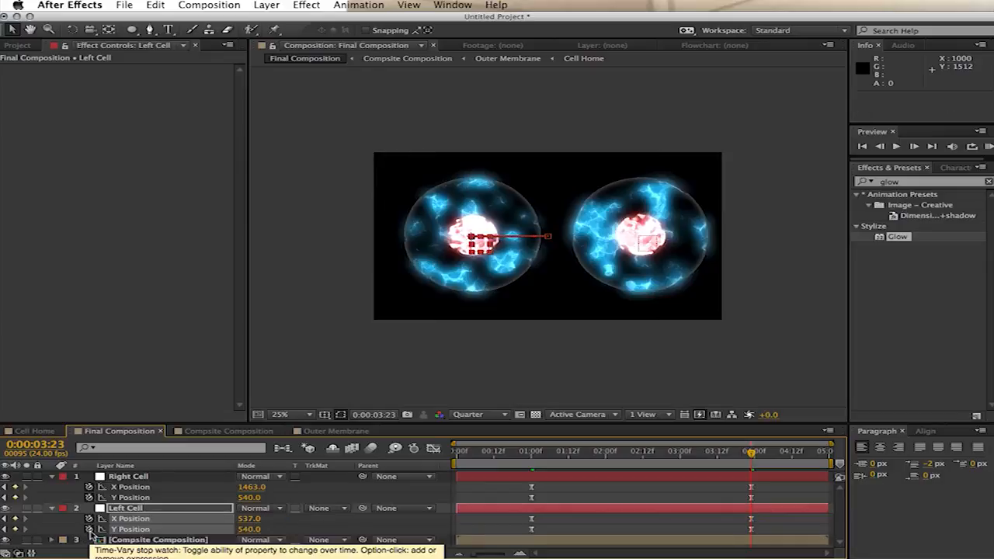
left_click(90, 529)
left_click(90, 519)
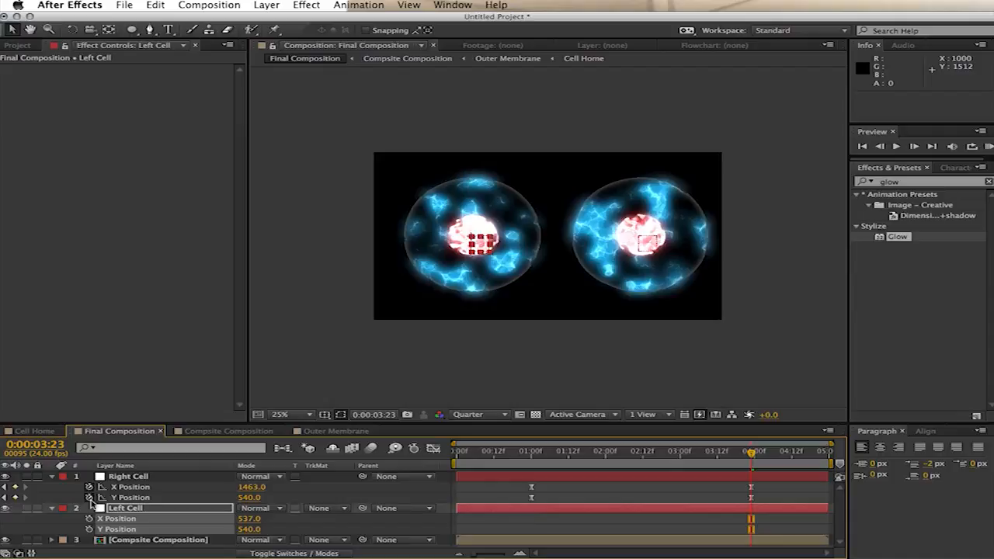
key("super+z")
- Remove the Y Position keyframes from both the Left Cell and Right Cell nulls, keeping their X Position keyframes
left_click(171, 500)
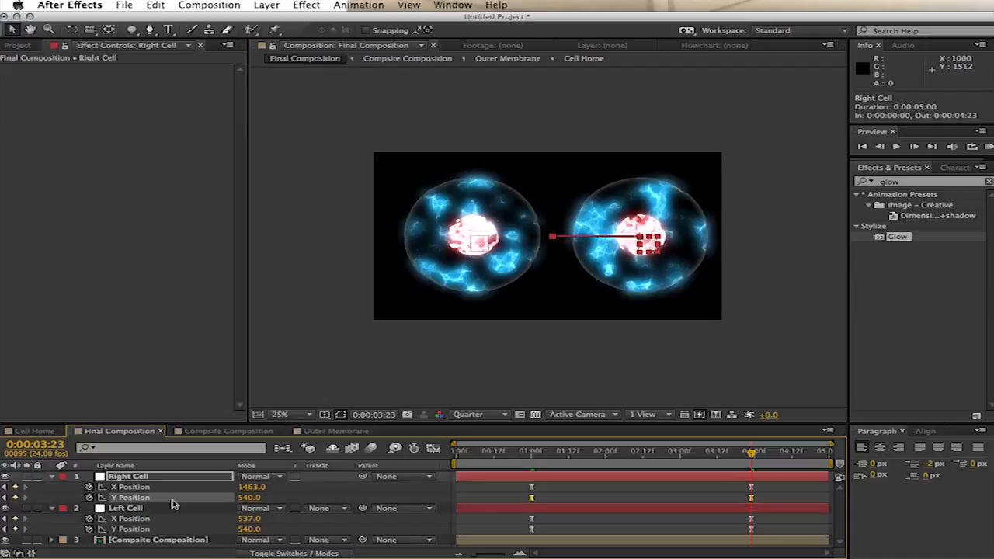
left_click(90, 529)
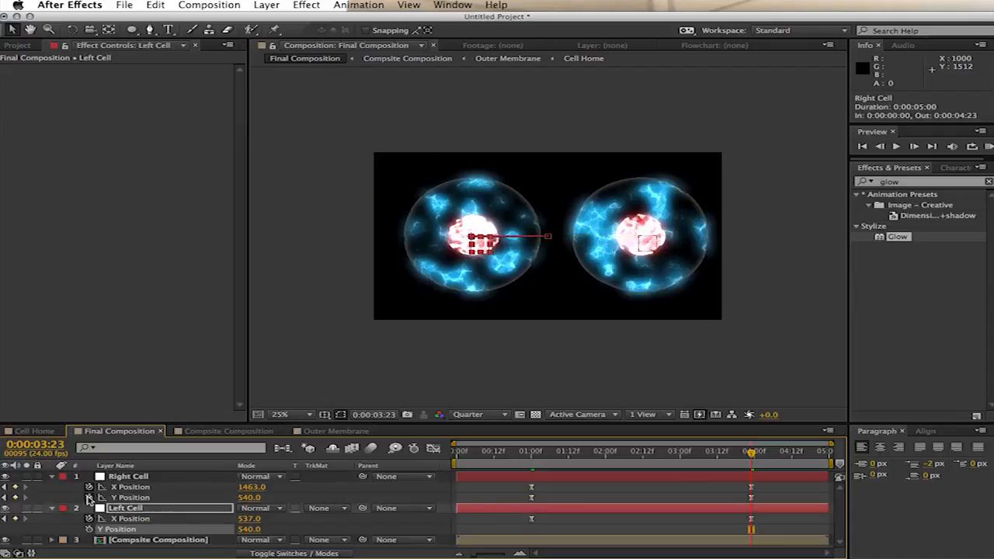
left_click(90, 496)
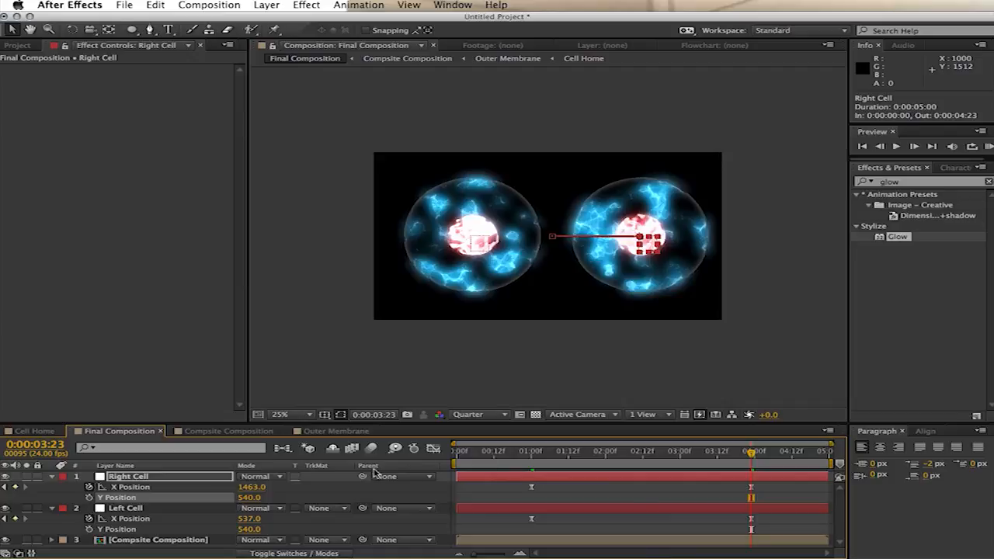
- Ease the Right Cell null's X Position curve at both keyframes in the Graph Editor, forming a smooth S-curve with long horizontal handles
left_click(751, 489)
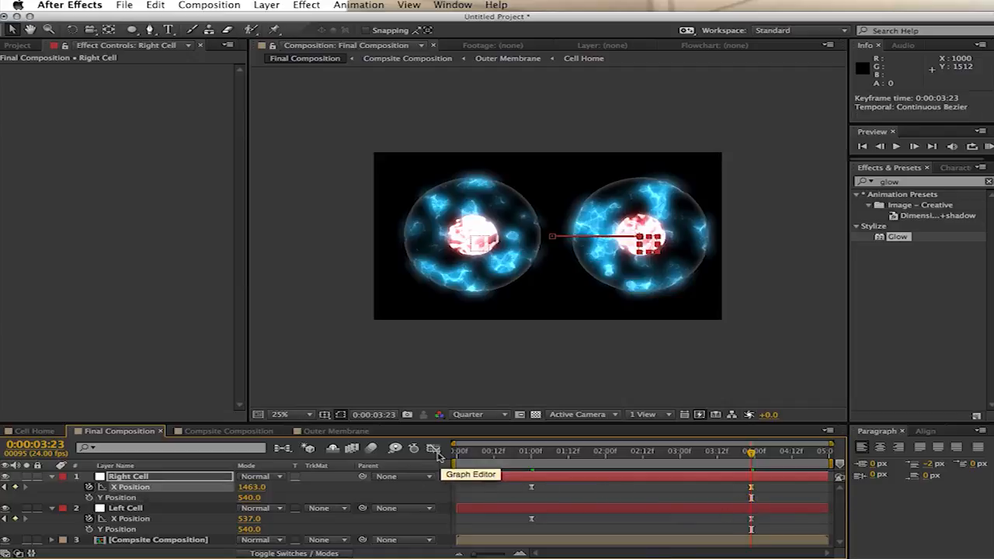
left_click(433, 450)
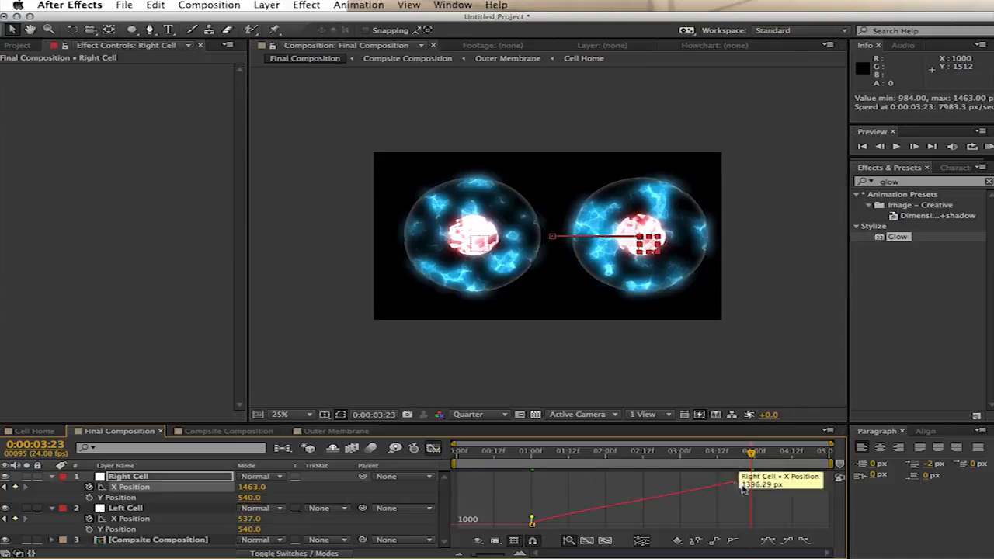
left_click_drag(714, 485, 651, 487)
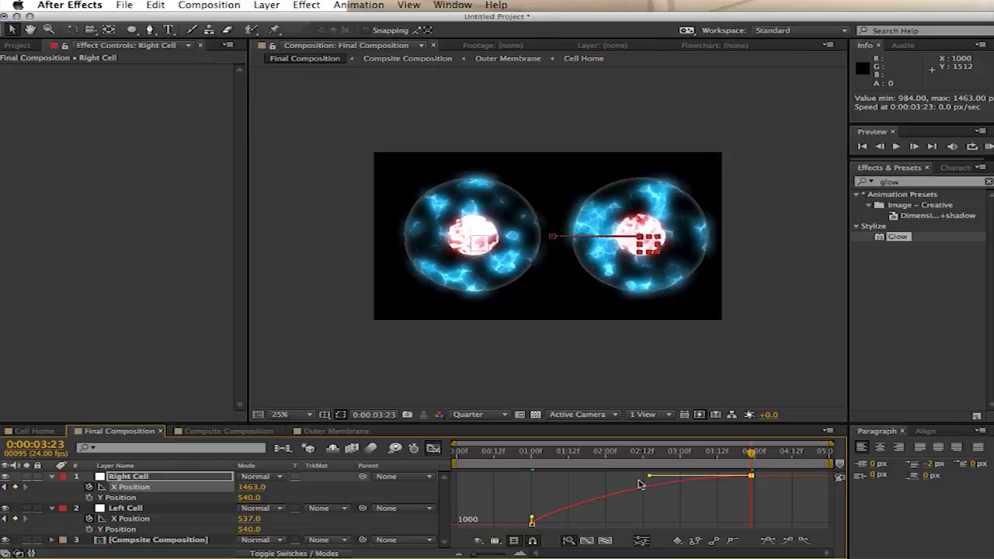
left_click_drag(532, 518, 685, 525)
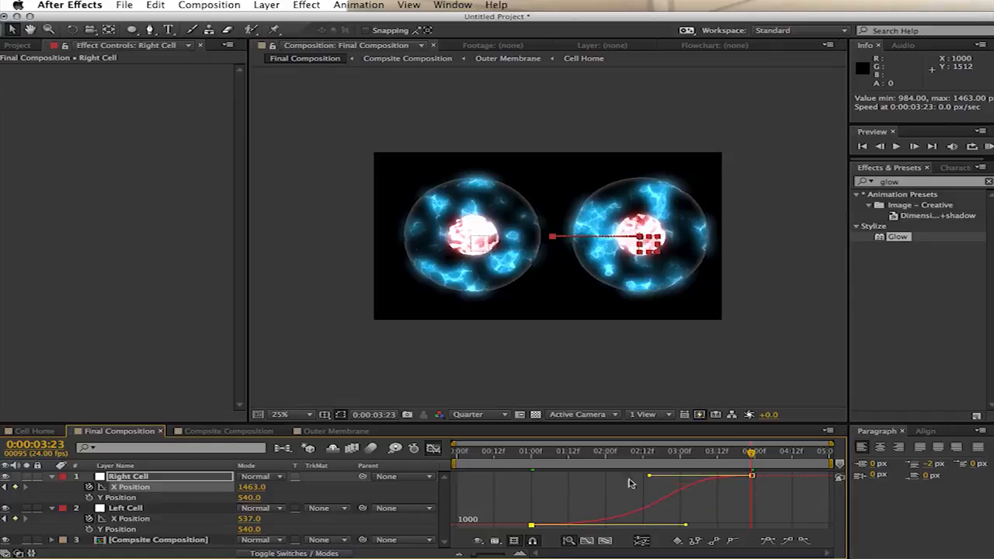
left_click_drag(542, 461, 718, 462)
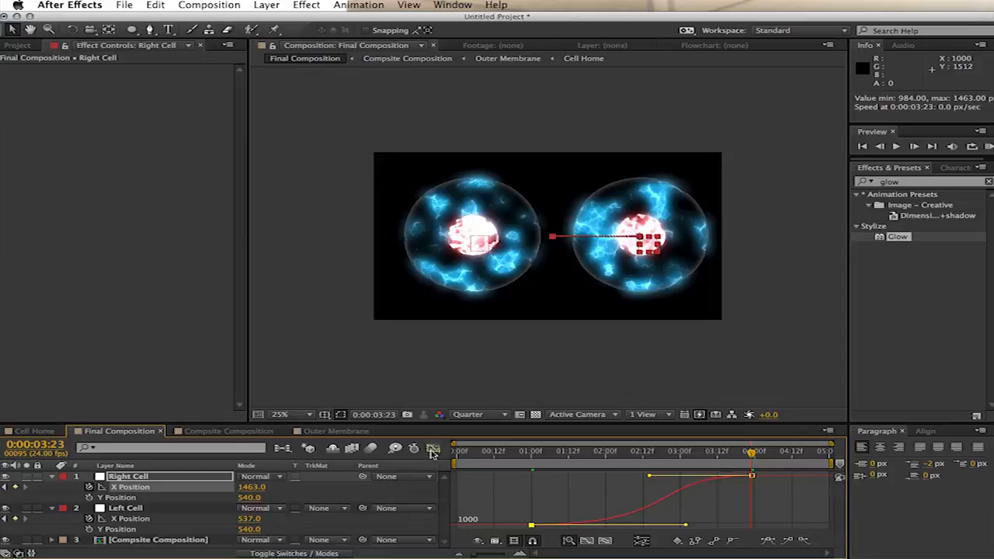
left_click(432, 450)
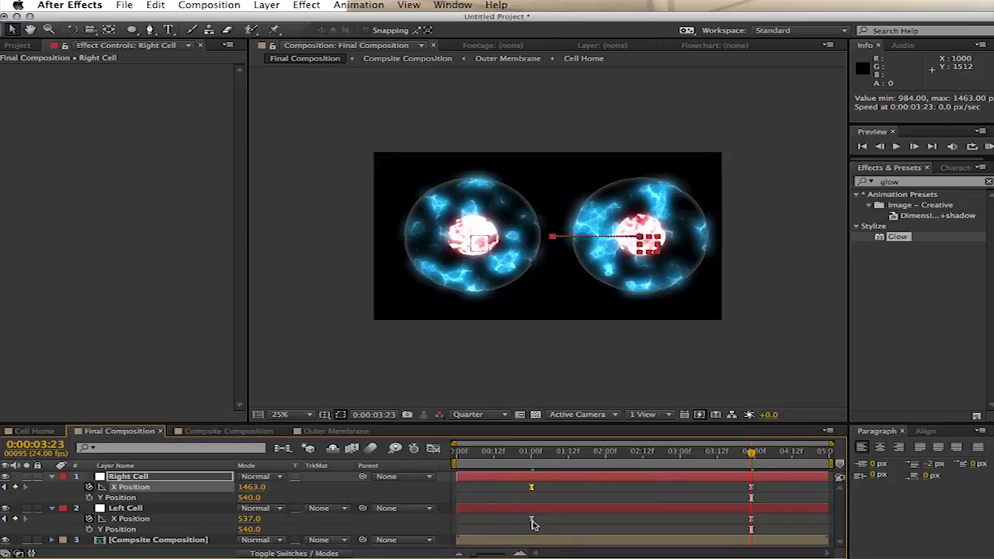
- Shape the Left Cell null's X Position graph into a smooth S-curve by extending flat handles from both keyframes
left_click(531, 521)
left_click(433, 450)
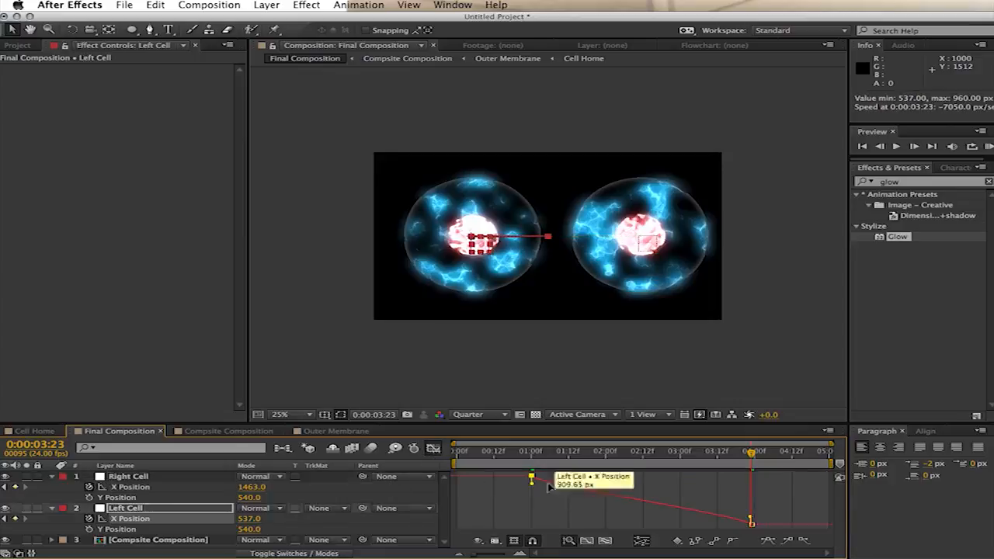
left_click_drag(532, 476, 650, 475)
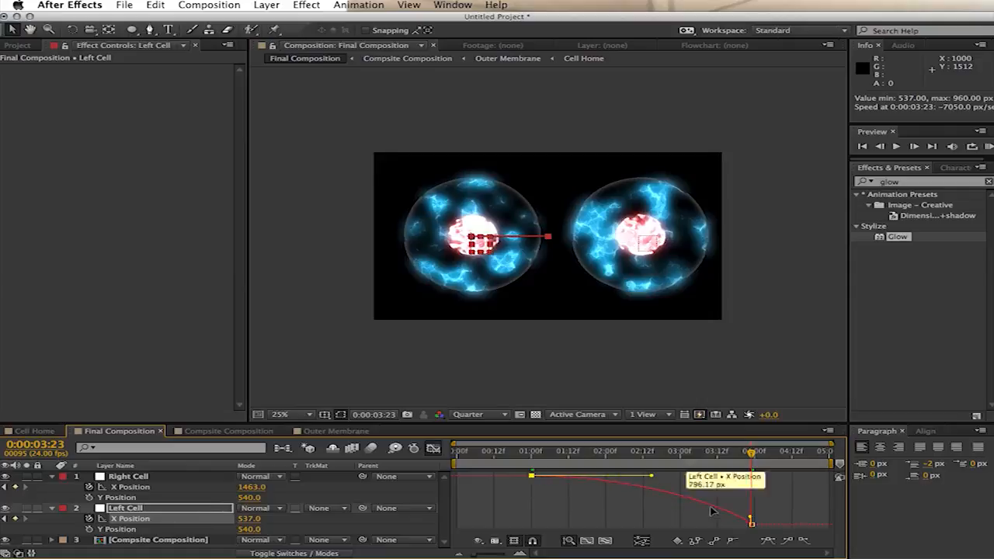
left_click_drag(750, 516, 633, 528)
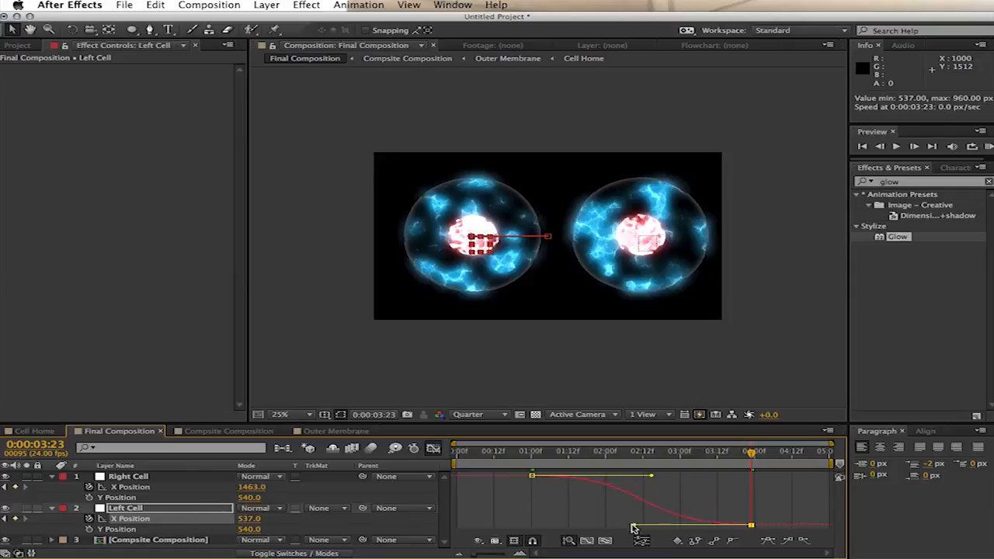
left_click(433, 449)
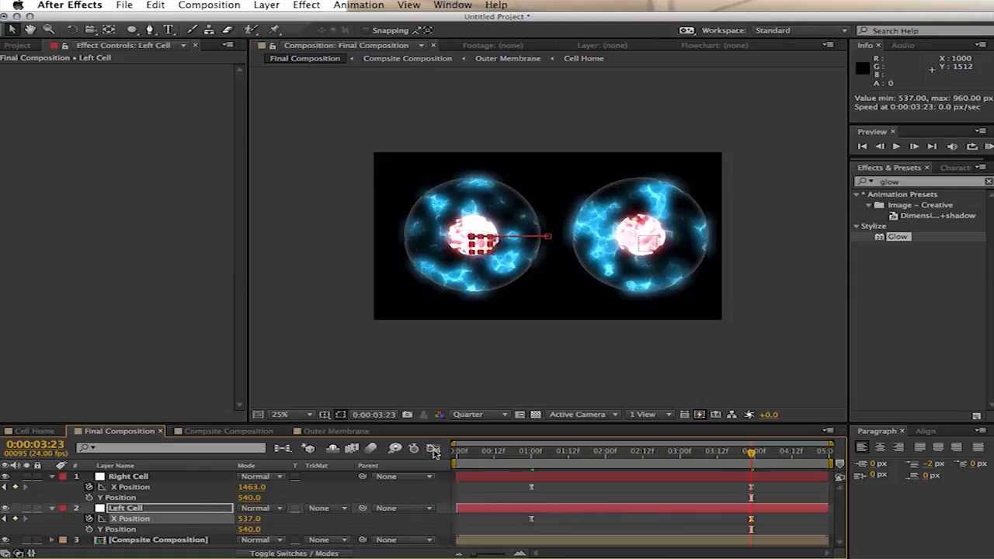
- Scrub through the cell separation to 0:00:04:00 and collapse the Right Cell and Left Cell layer properties
left_click(513, 454)
left_click_drag(512, 453, 752, 480)
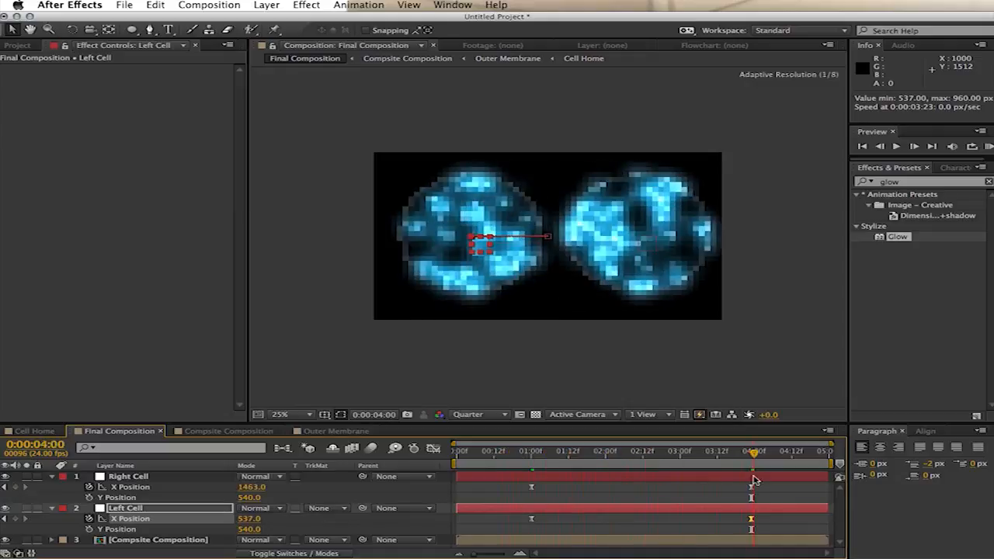
left_click(741, 382)
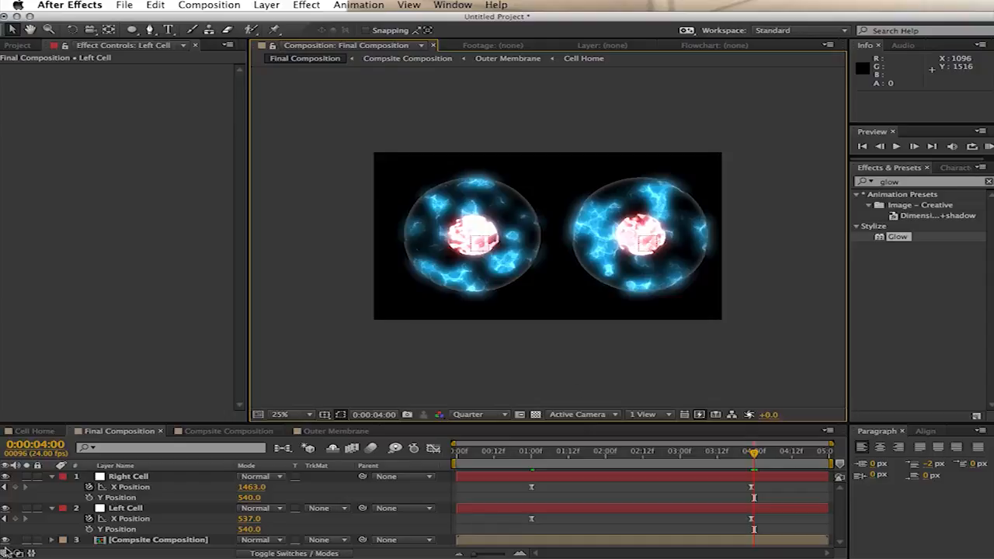
left_click(51, 476)
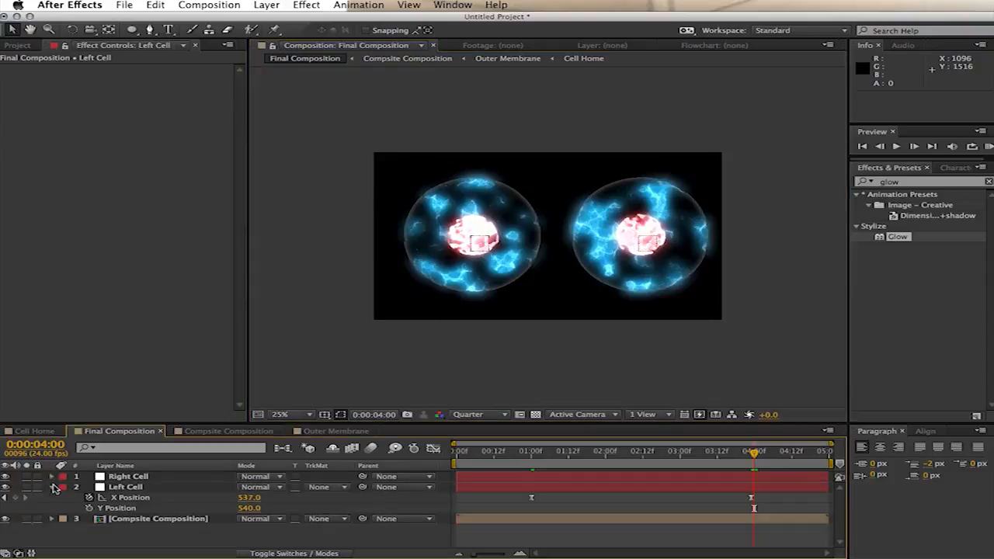
left_click(53, 487)
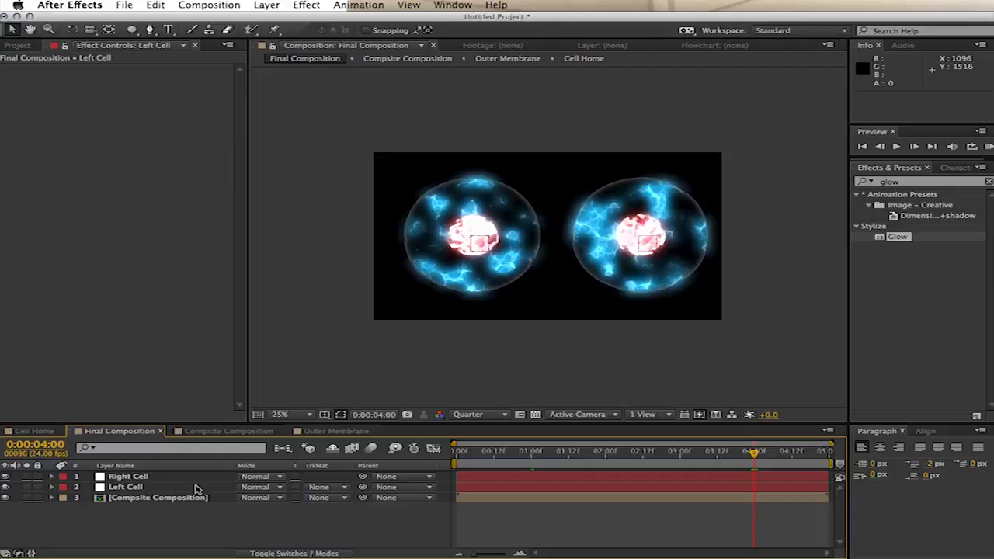
- Create a white 1920 x 1080 px solid named Red Details in Final Composition
key("super+y")
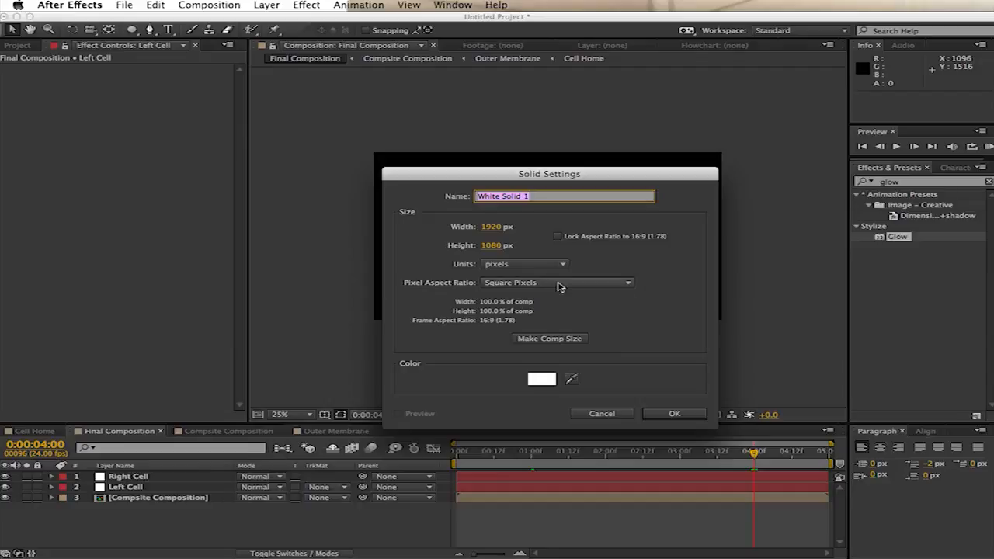
type("Red Details")
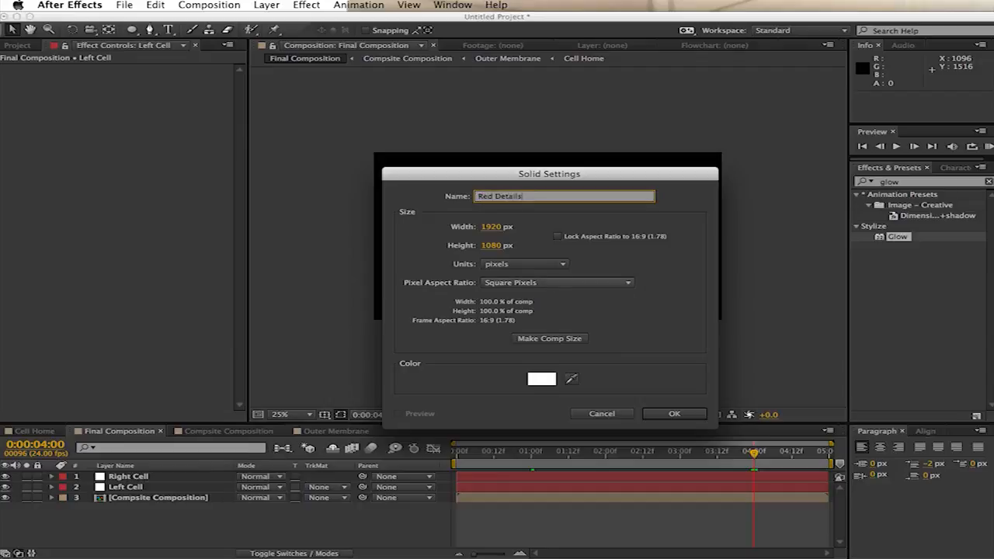
key("Return")
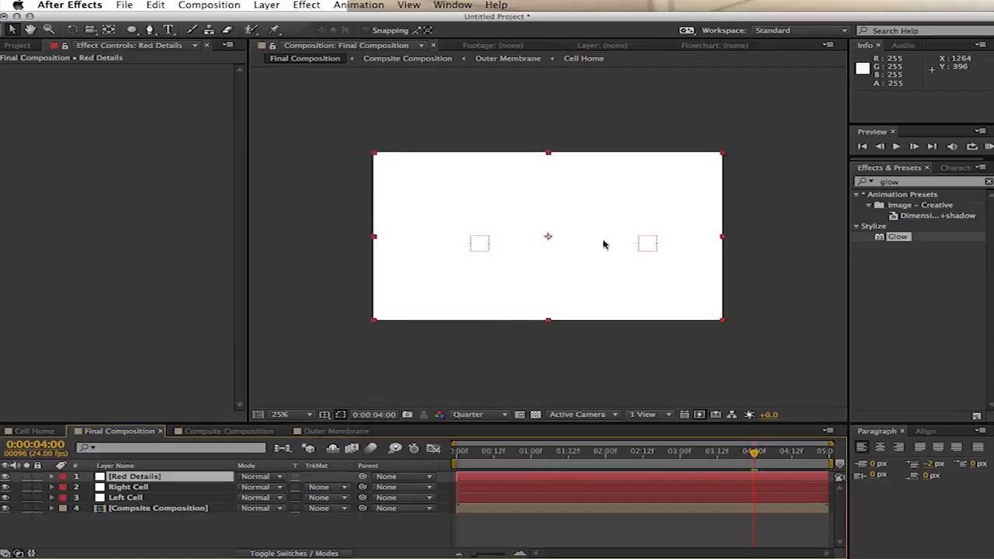
- Apply Turbulent Noise to the Red Details solid with Contrast 813 and Brightness -83
left_click_drag(921, 181, 788, 187)
type("Turbl")
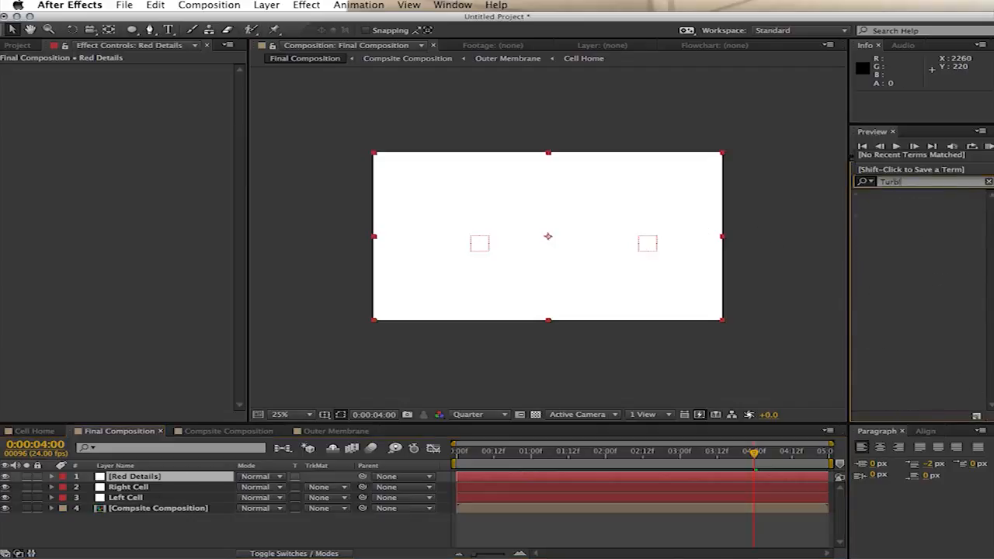
key("BackSpace")
left_click_drag(913, 226, 566, 248)
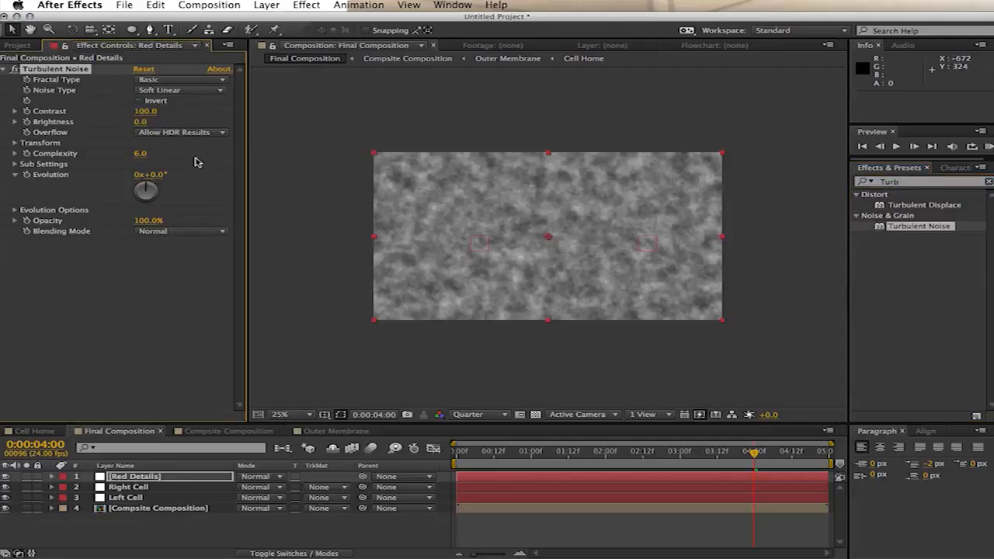
left_click_drag(236, 107, 598, 98)
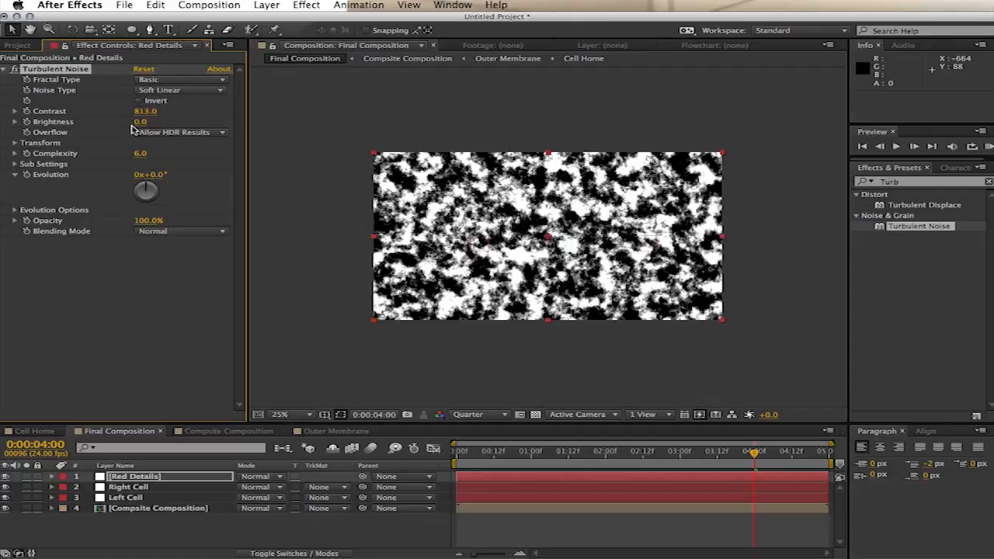
left_click_drag(141, 121, 80, 131)
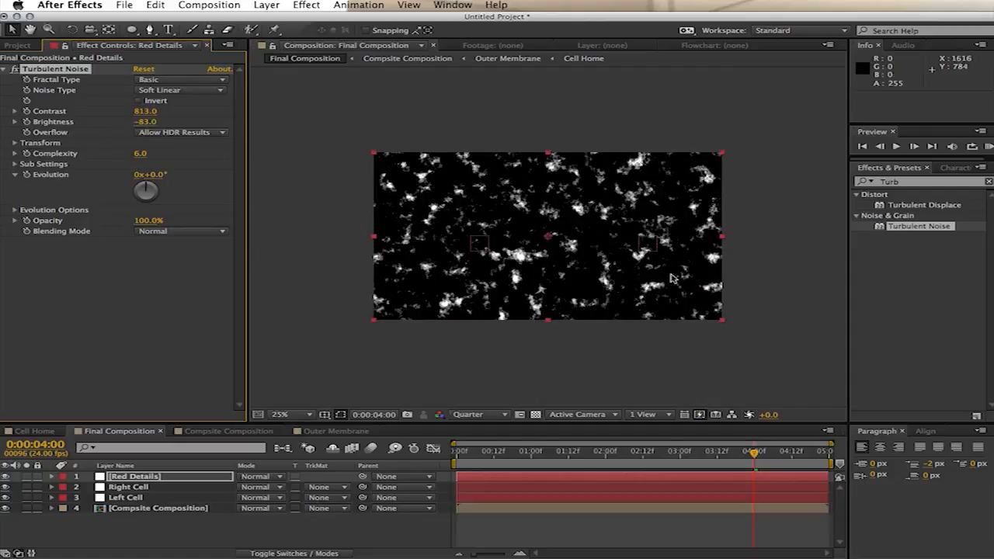
- Add a Tint effect to Red Details and map white to red D92D2D
double_click(904, 184)
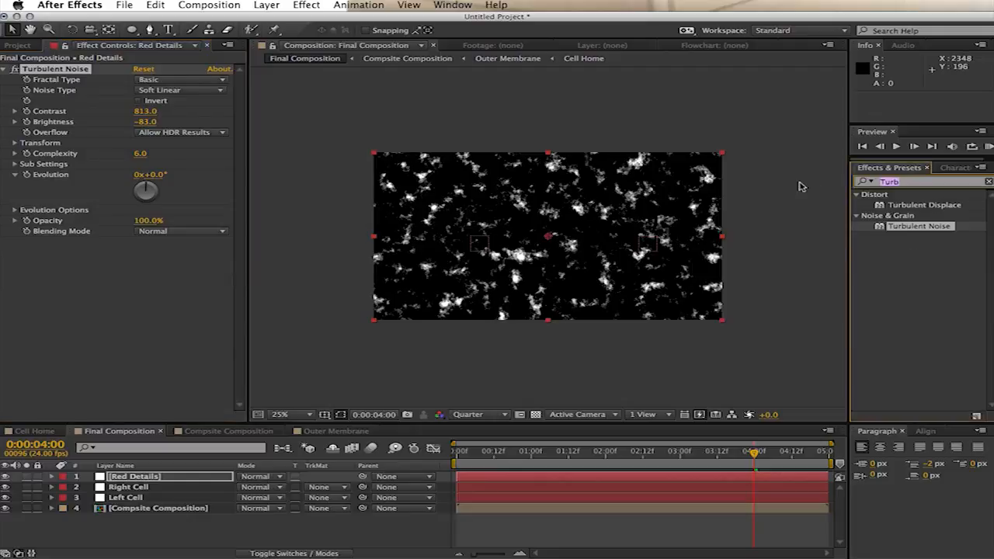
type("tint")
left_click_drag(901, 240, 136, 297)
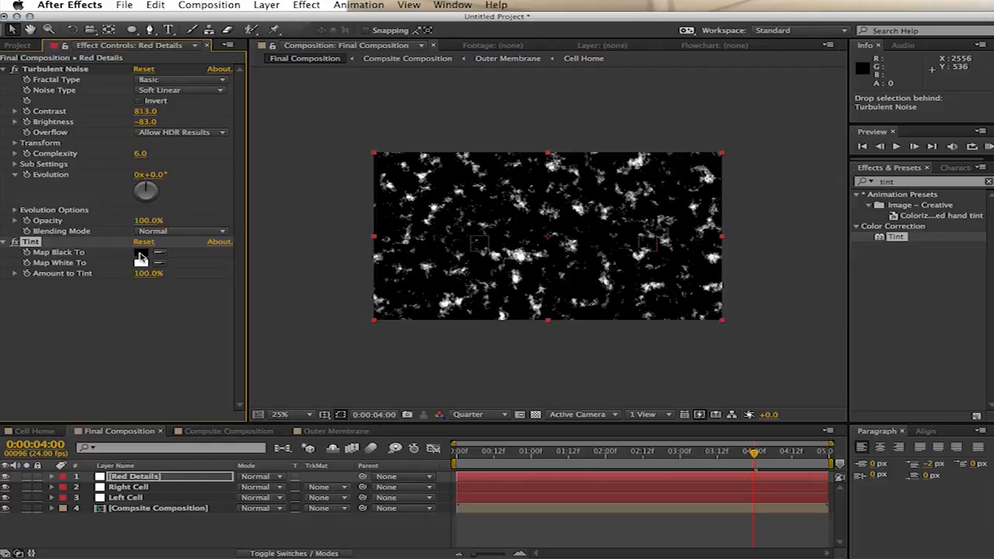
left_click(141, 264)
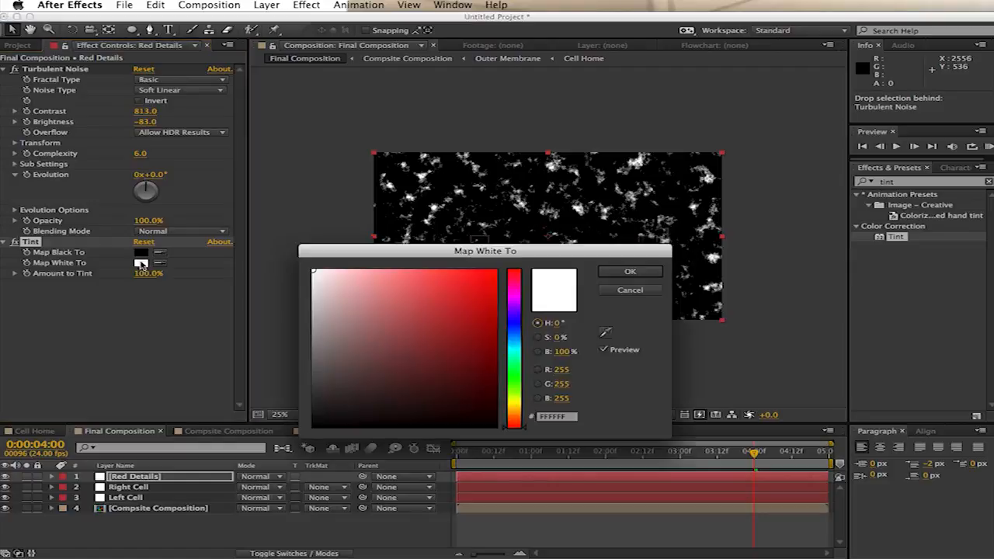
left_click_drag(456, 351, 452, 293)
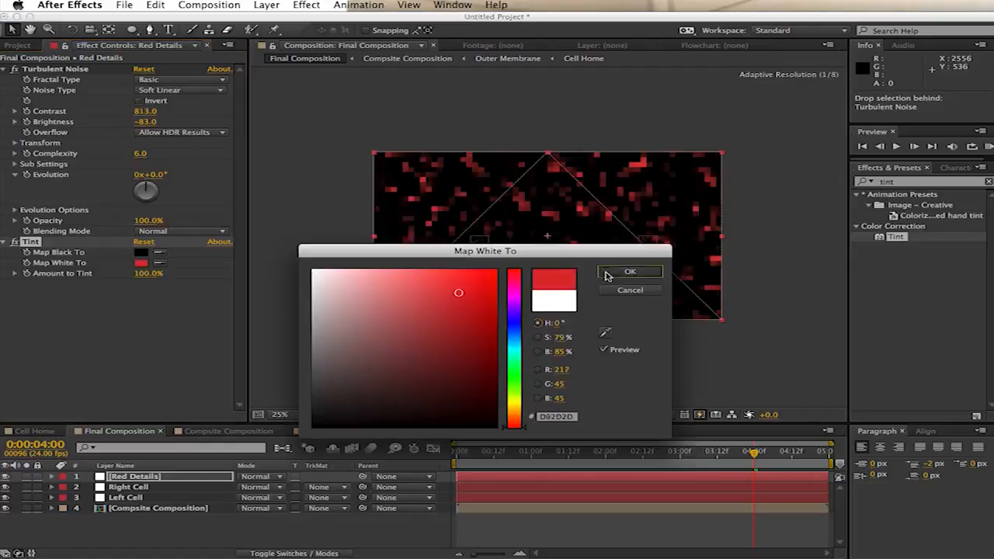
left_click(630, 271)
- Add Gaussian Blur to Red Details with a Blurriness of 33.0
left_click(907, 170)
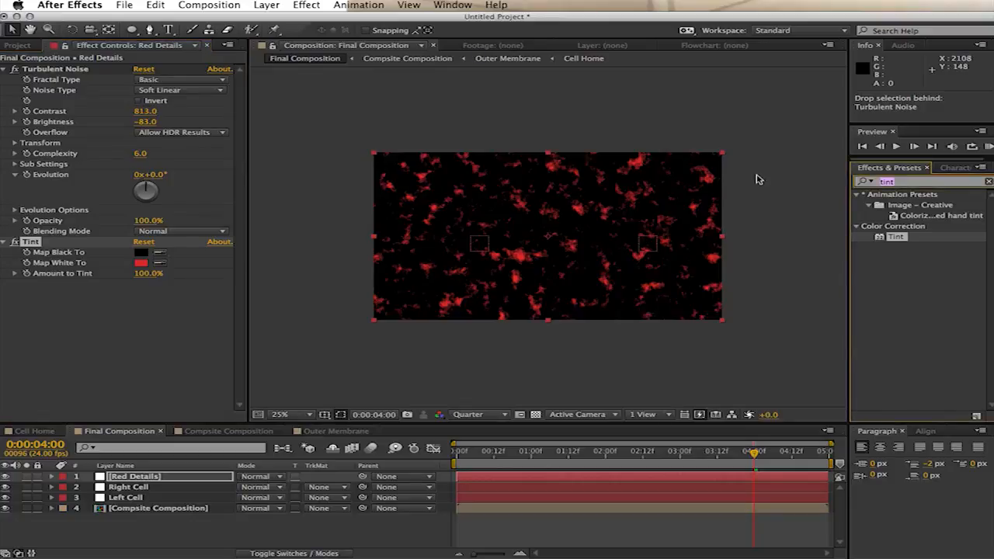
type("gaus")
left_click_drag(916, 207, 304, 280)
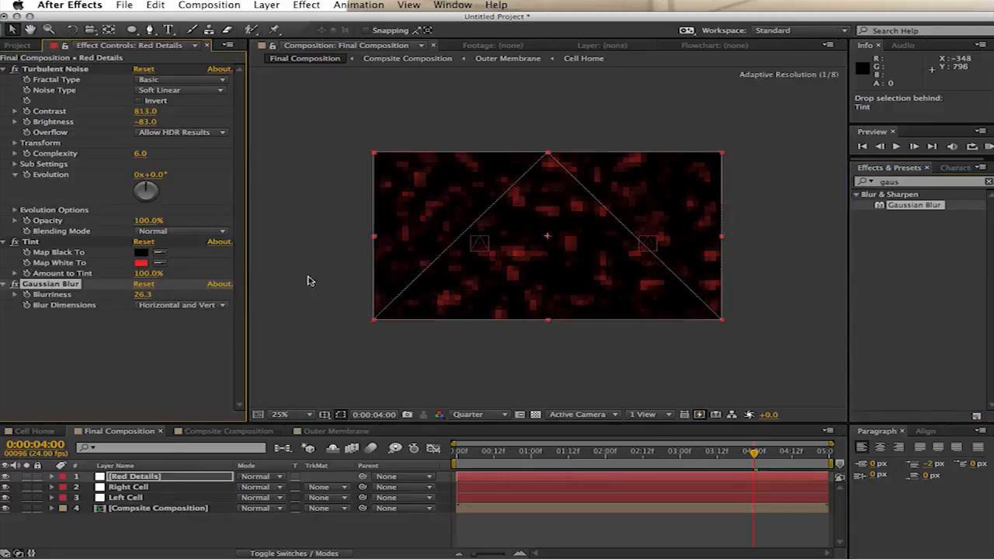
left_click_drag(144, 296, 186, 293)
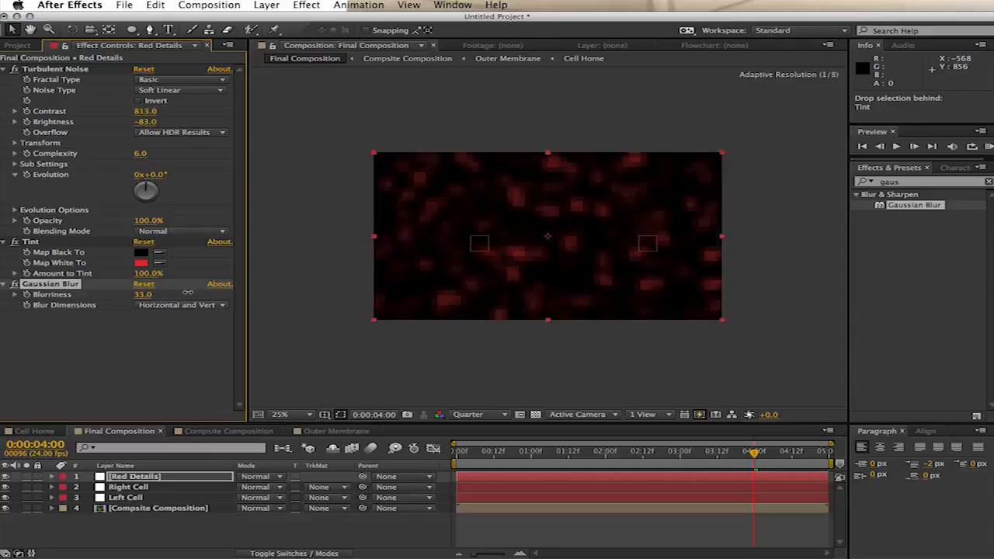
- Set the Red Details layer's blending mode to Screen and move it below the Compsite Composition layer
left_click(266, 479)
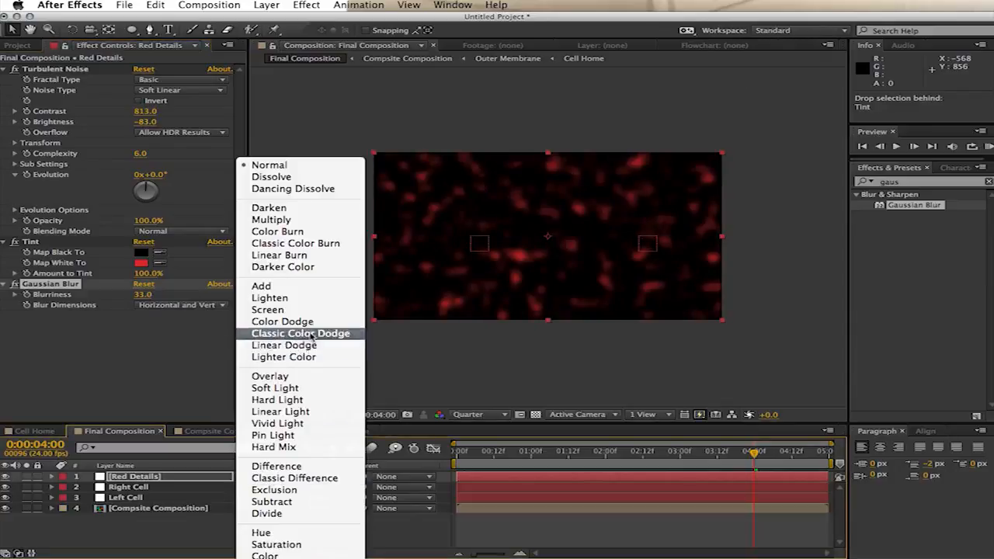
left_click(267, 309)
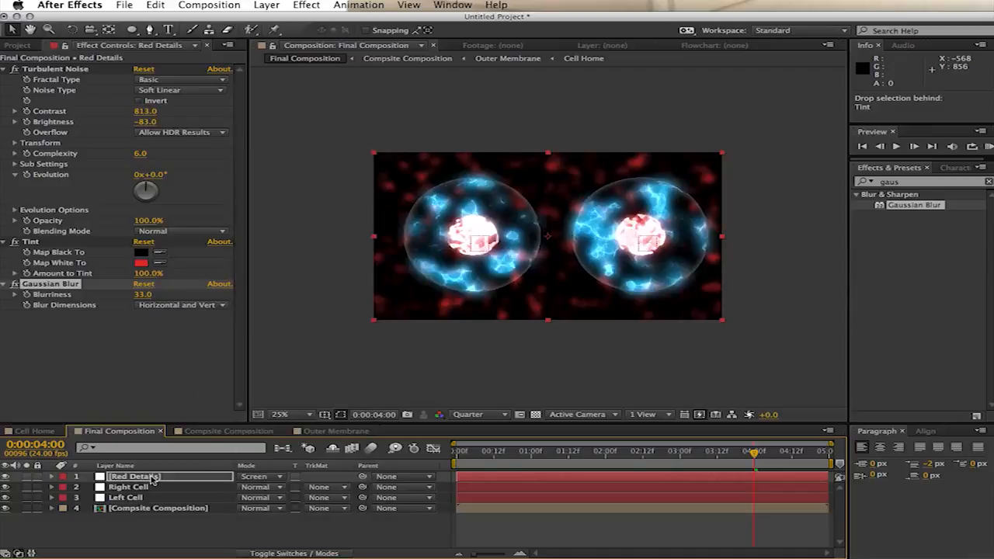
left_click_drag(153, 479, 164, 510)
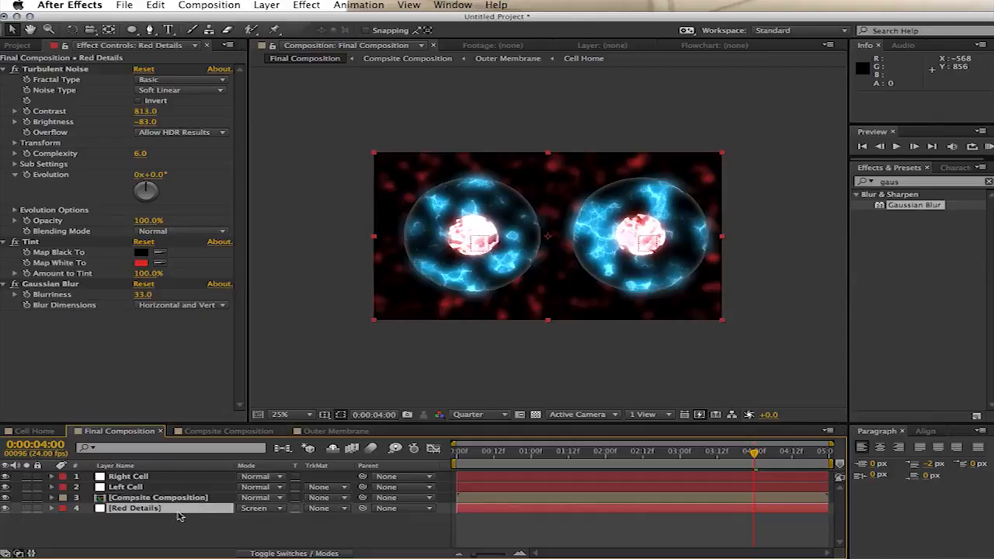
- Duplicate the Red Details layer and rename the copy Blue Details
key("super+d")
key("Return")
type("Blue Details")
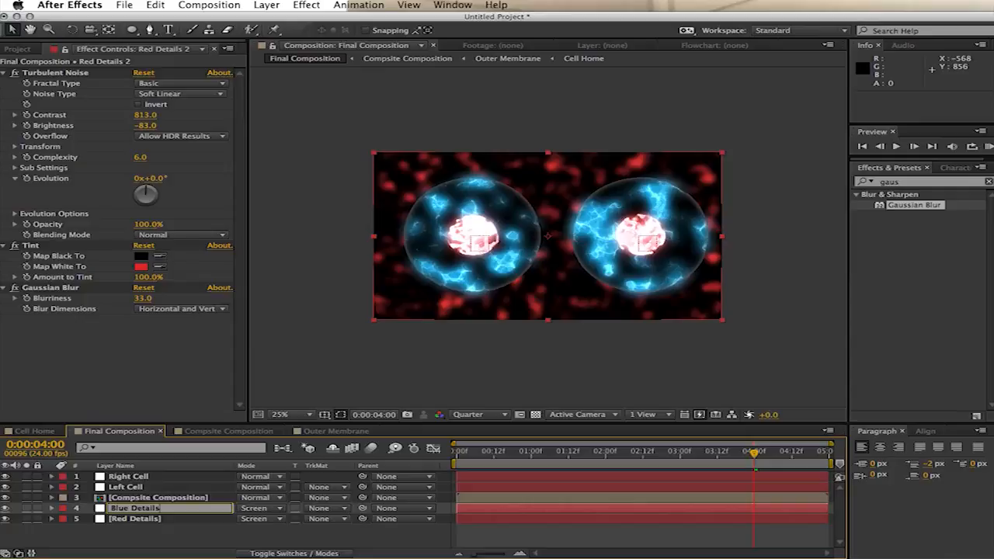
left_click(250, 331)
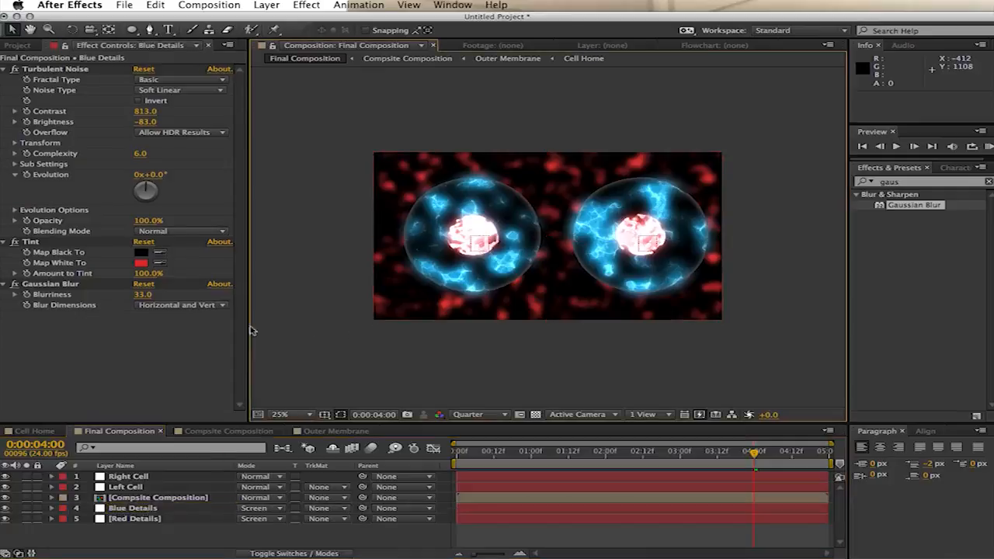
- Map white to blue, about 2DA5D9, in the Blue Details Tint effect and set its Turbulent Noise Evolution to 0x+138.0°
left_click(141, 263)
left_click_drag(516, 349, 517, 338)
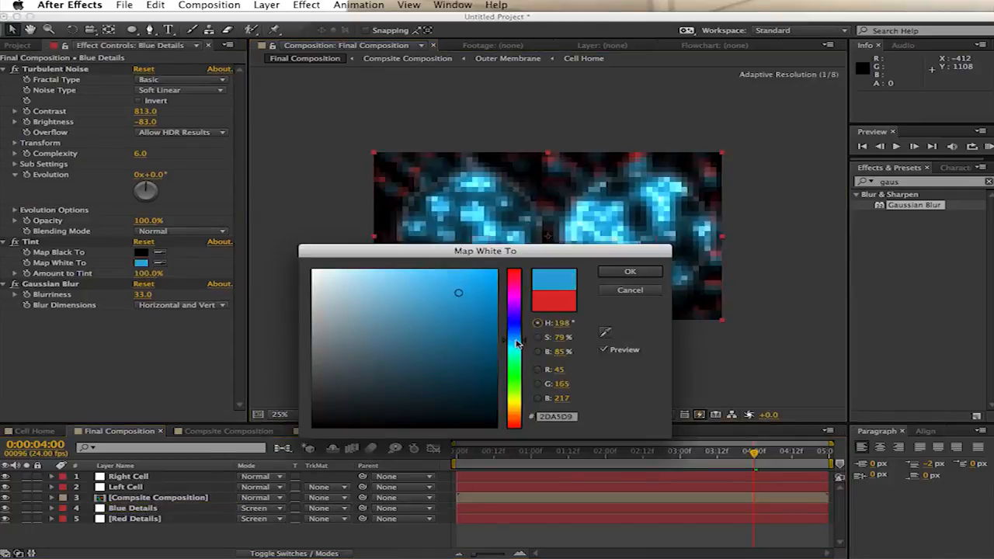
left_click(630, 272)
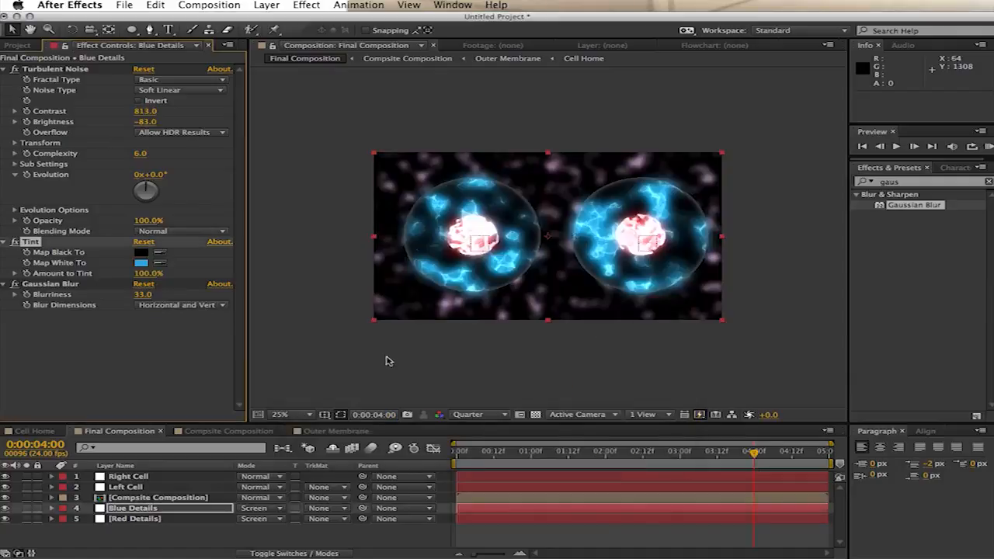
left_click_drag(148, 188, 159, 196)
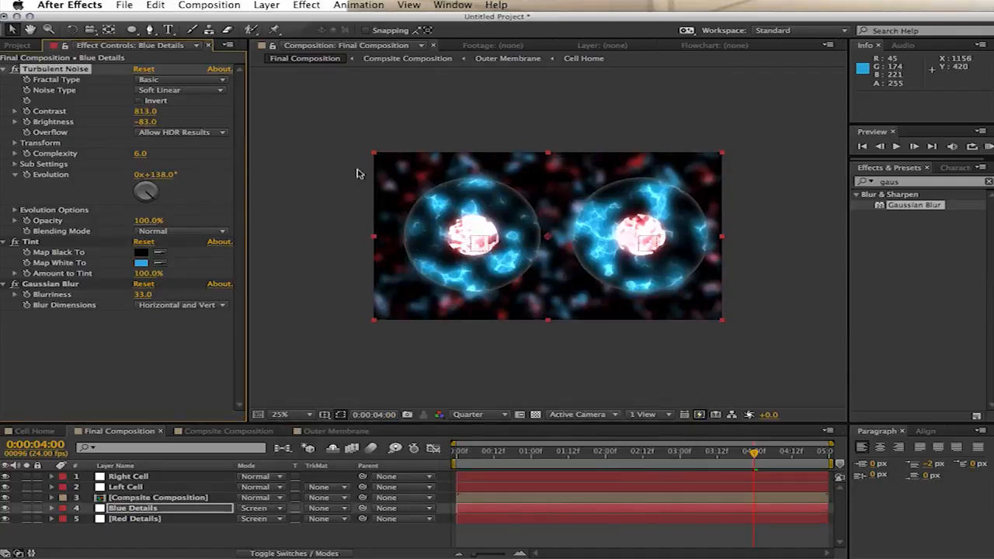
left_click(548, 397)
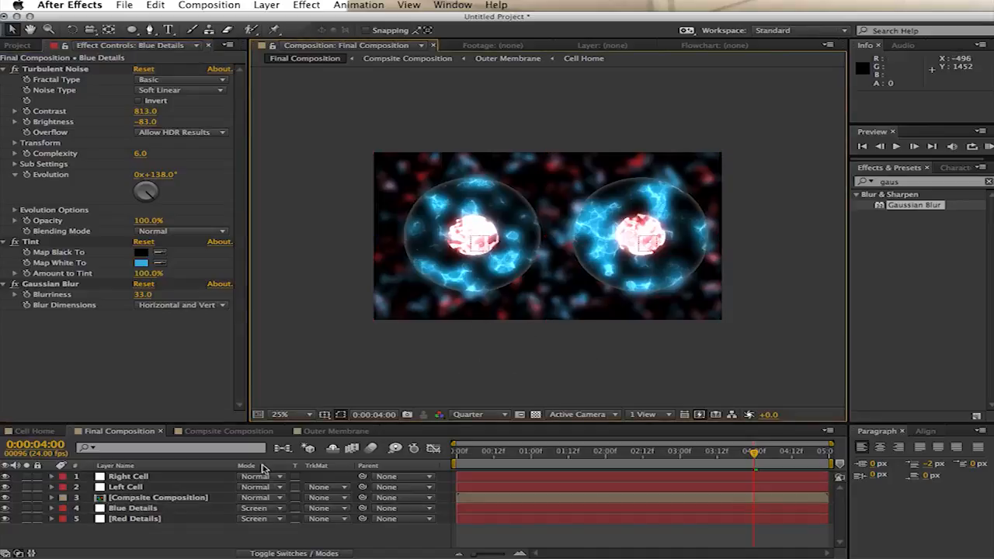
- Create a 1920 × 1080 dark purple solid with color 220C36 and place it at the bottom of the layer stack
key("super+y")
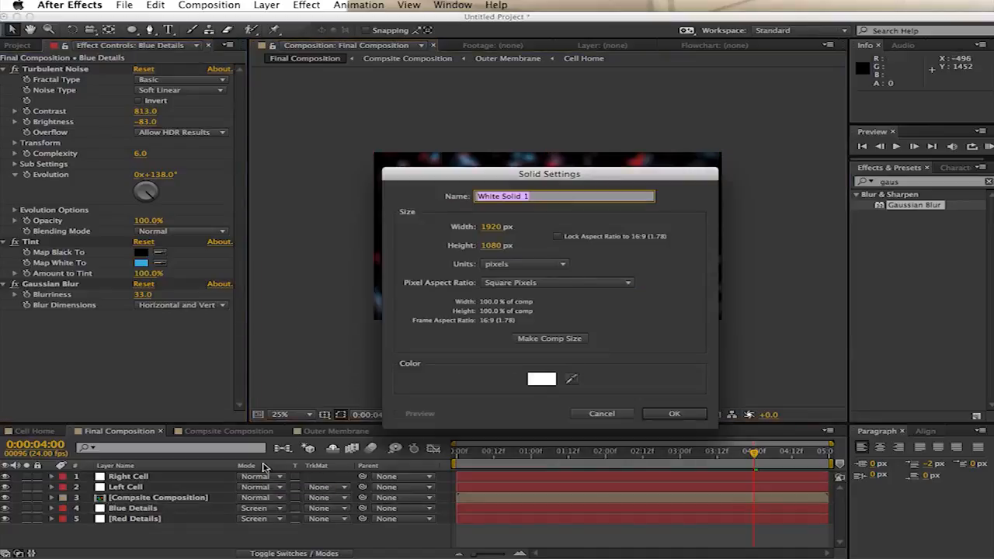
left_click(550, 379)
left_click(514, 310)
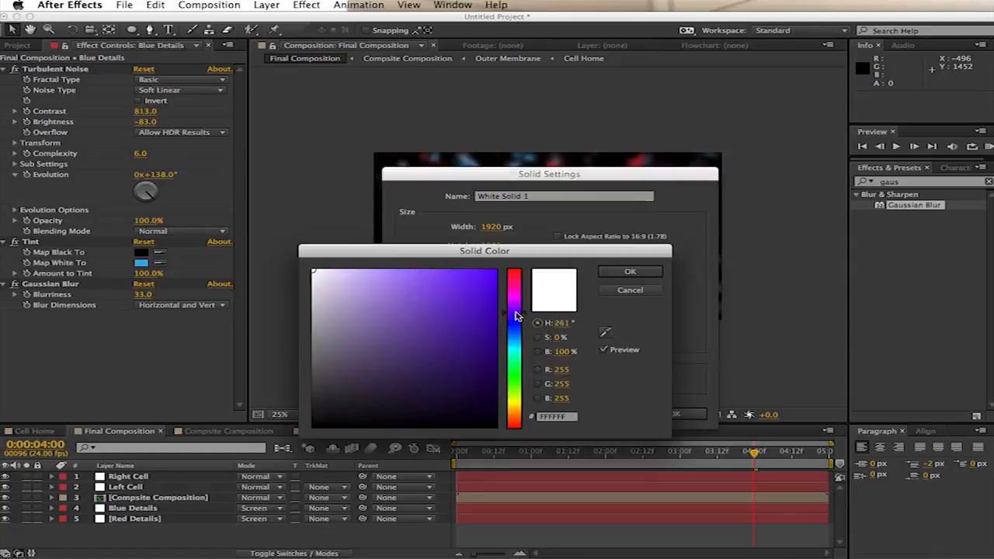
left_click_drag(419, 349, 455, 393)
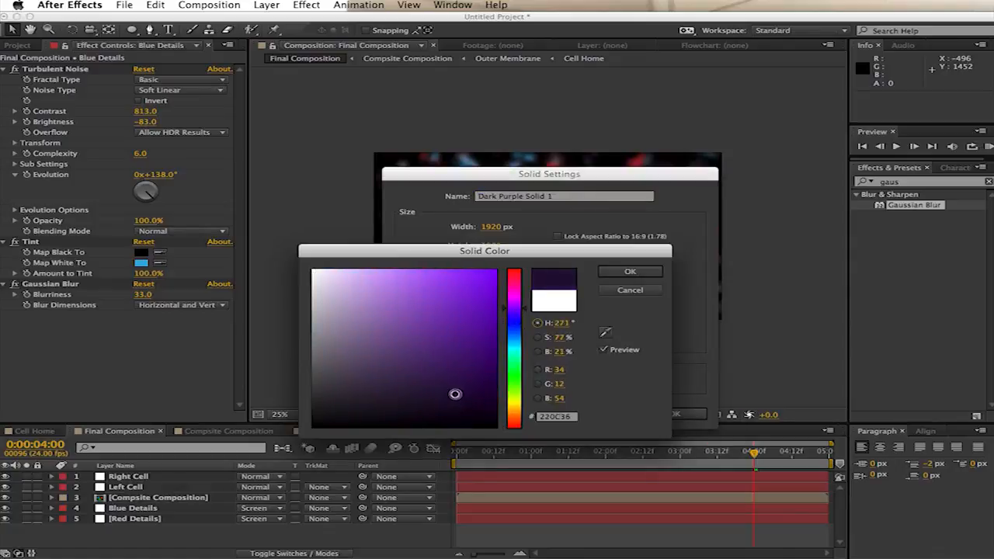
key("Return")
key("Return")
left_click_drag(149, 478, 175, 540)
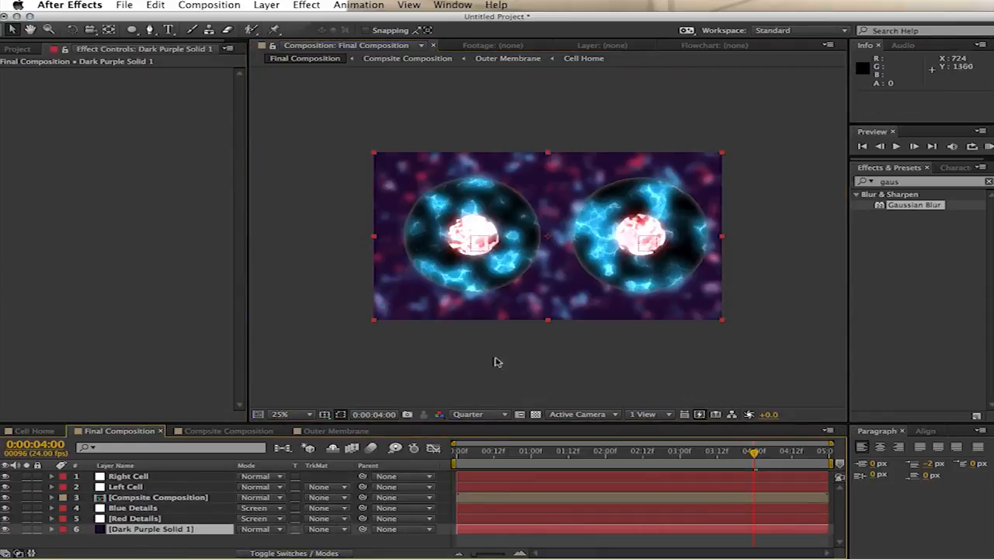
- Set the Compsite Composition layer's blending mode to Screen
left_click(198, 498)
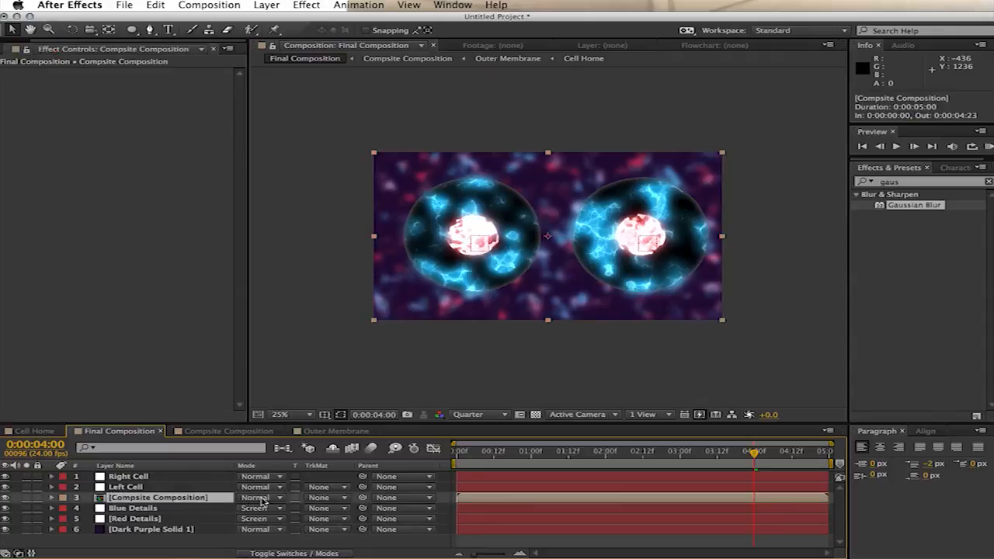
left_click(262, 501)
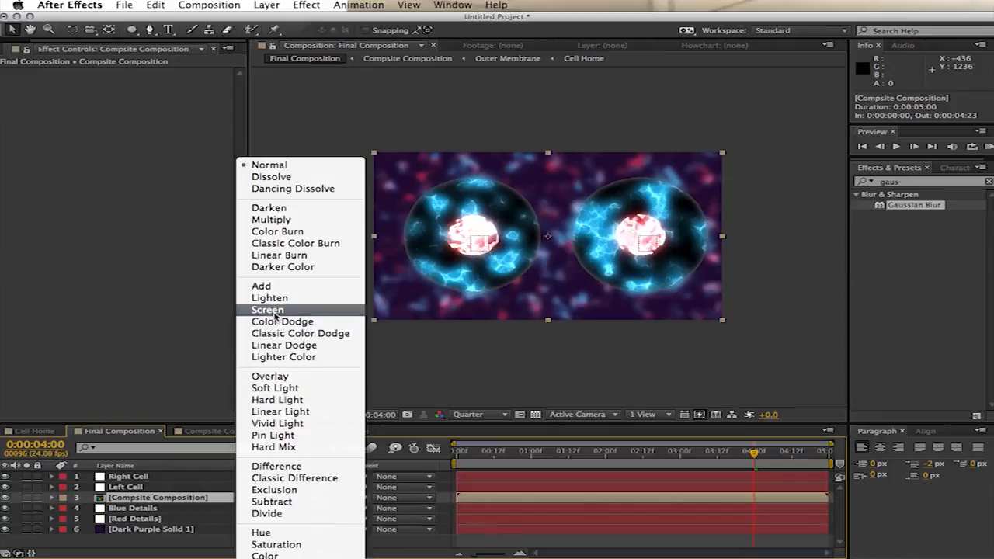
left_click(267, 309)
- Apply CC Glass to the Compsite Composition layer with Softness 23.8, Height 52.0 and Displacement -107.0
left_click(890, 182)
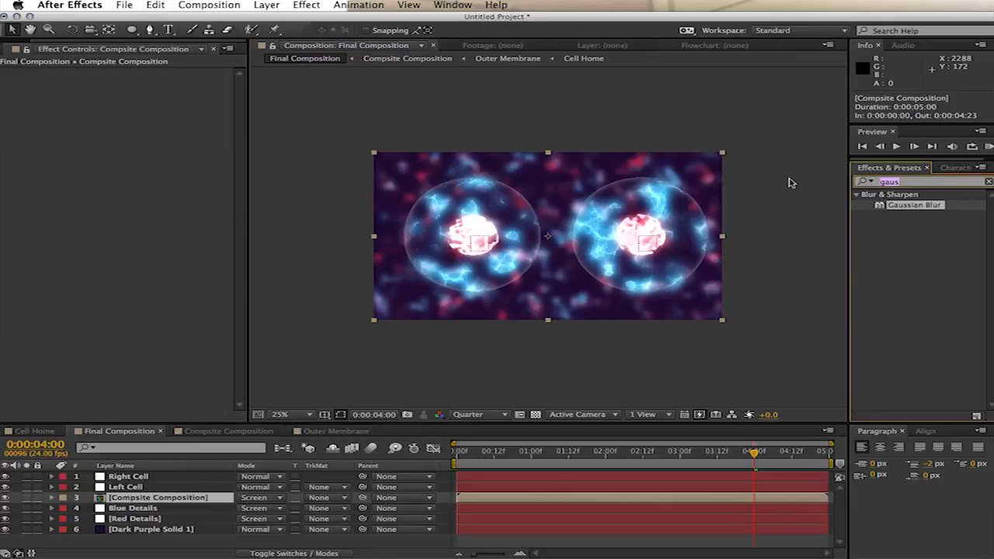
type("glas")
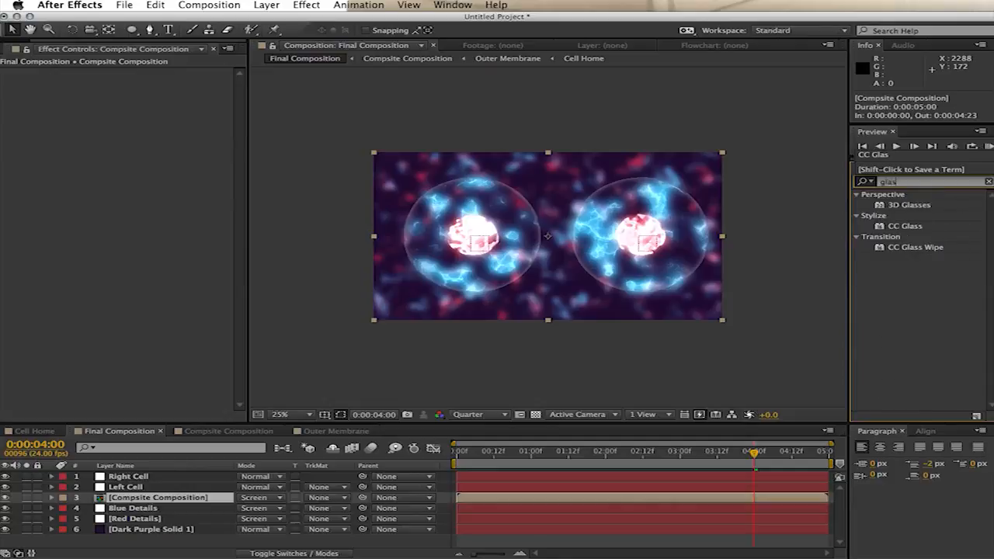
left_click_drag(903, 226, 223, 501)
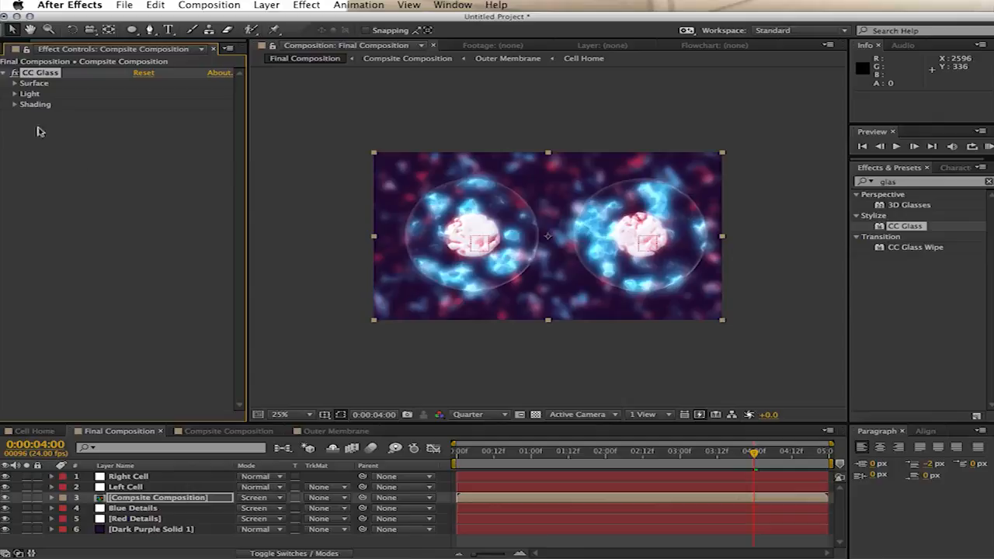
left_click(15, 83)
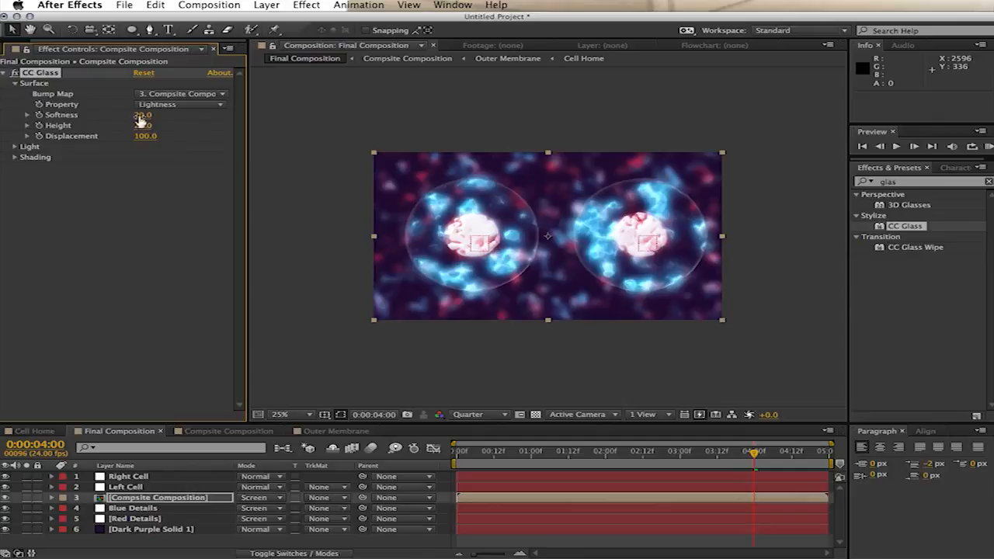
left_click_drag(147, 114, 165, 114)
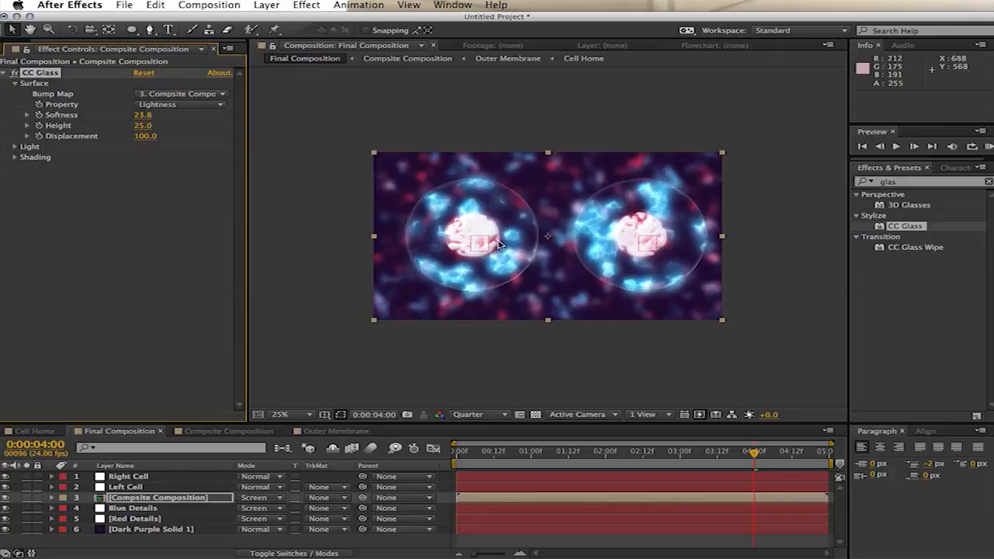
mouse_move(144, 130)
left_mouse_down()
mouse_move(174, 124)
mouse_move(159, 130)
left_mouse_up()
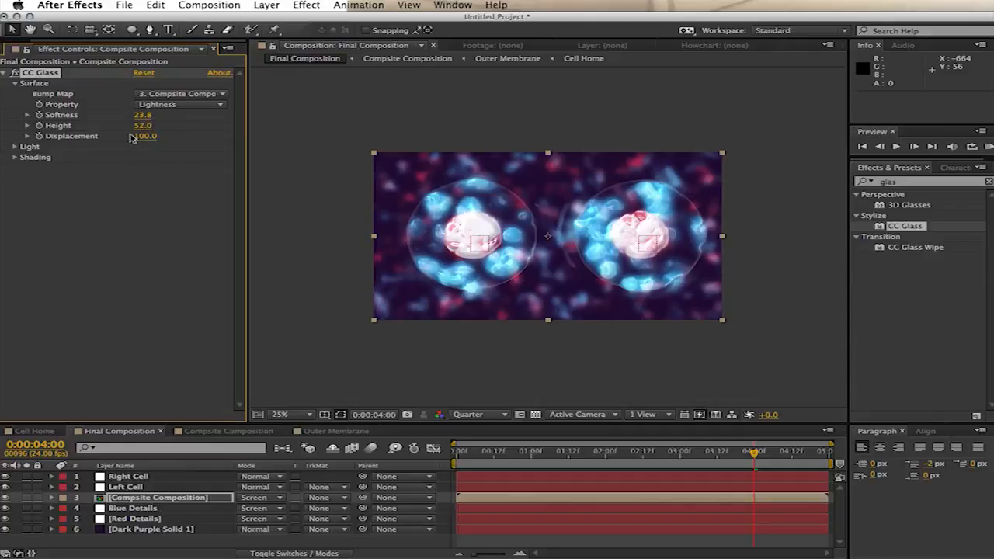
left_click_drag(152, 140, 23, 154)
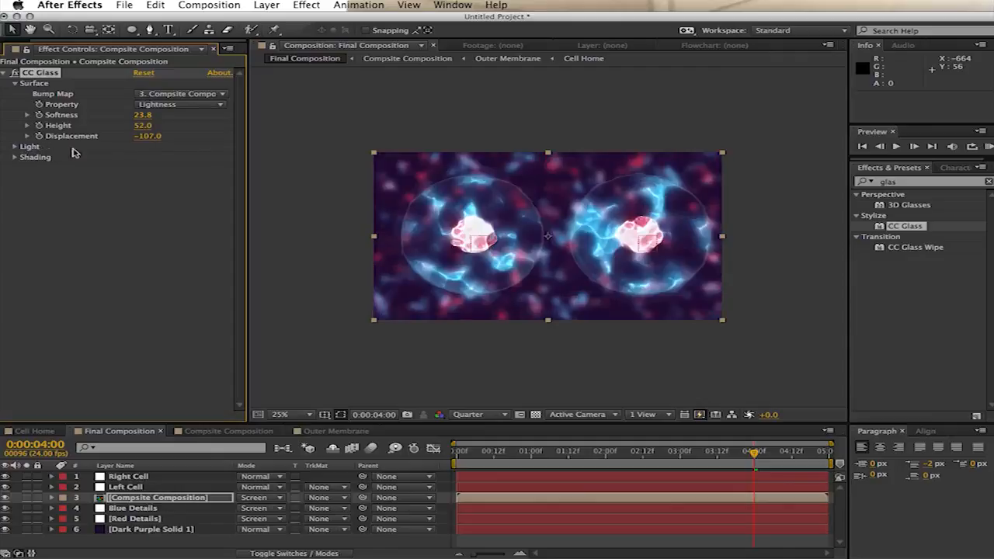
left_click(326, 297)
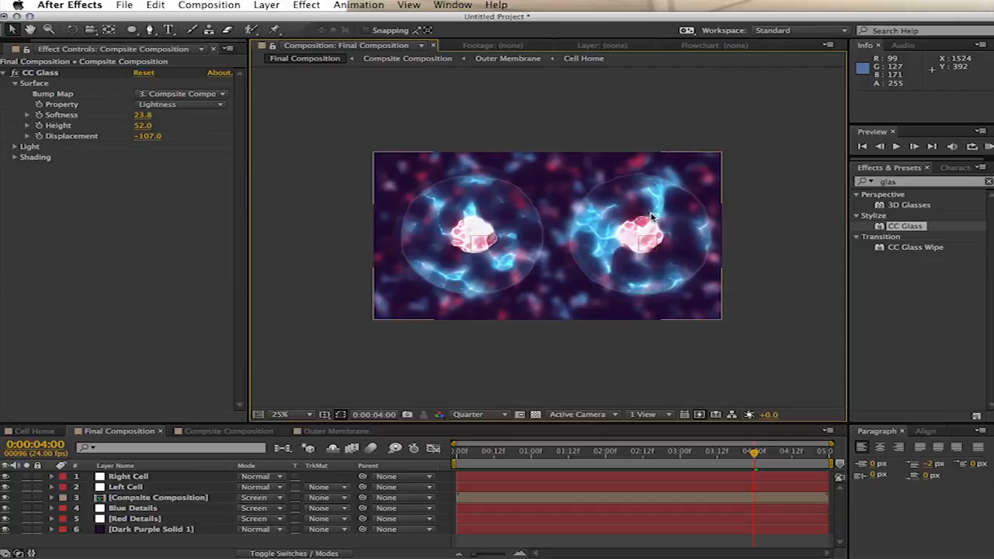
- Add a Glow effect after CC Glass on Compsite Composition and set Glow Colors to A & B Colors
left_click_drag(919, 183, 789, 183)
type("glow")
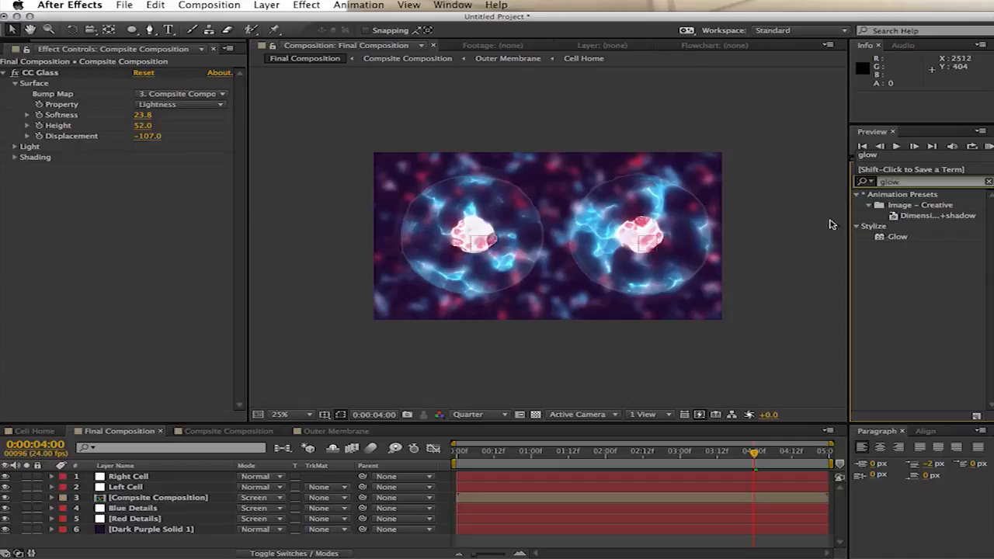
left_click_drag(897, 236, 136, 197)
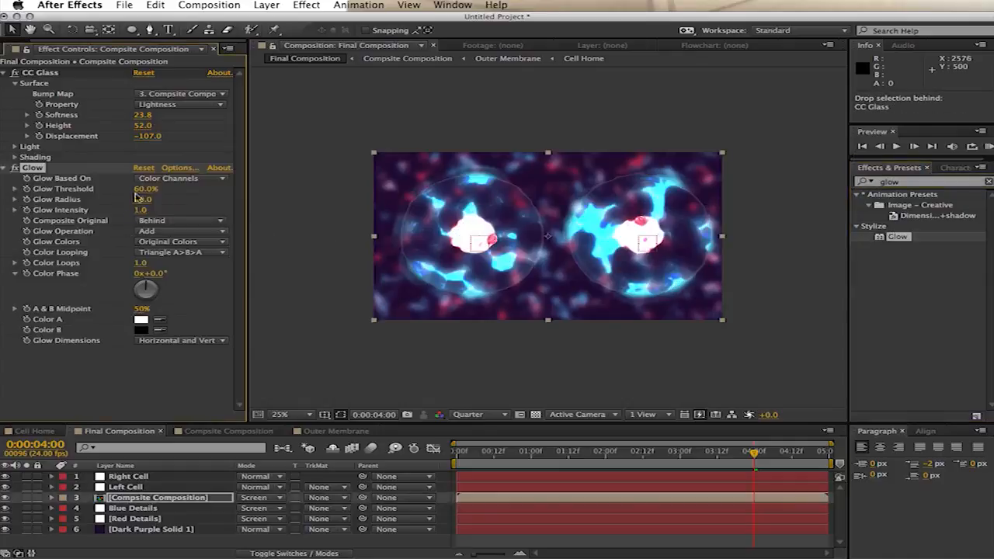
left_click(184, 245)
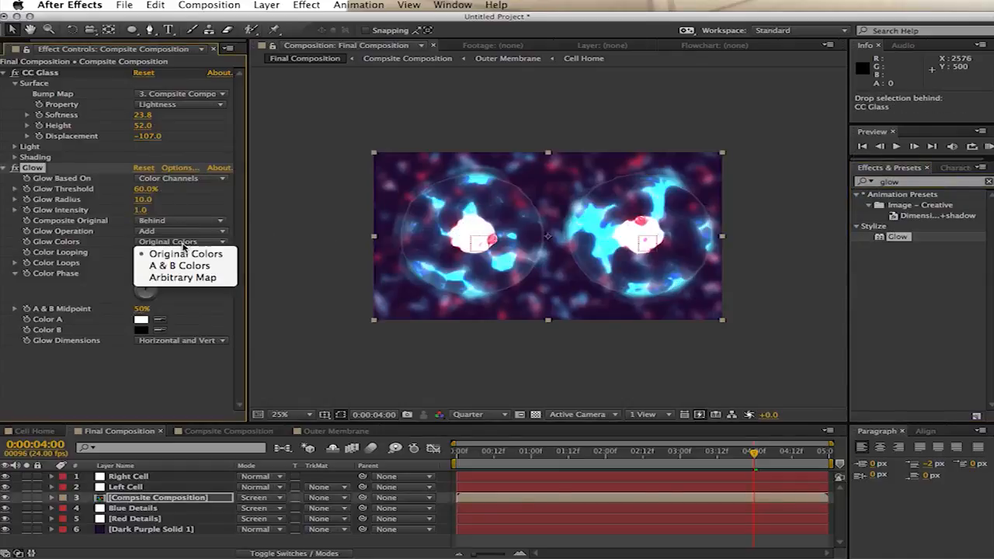
left_click(190, 269)
- Set the Glow's Color A to light blue, about 58CDFA, and sample the same color for Color B
left_click(141, 321)
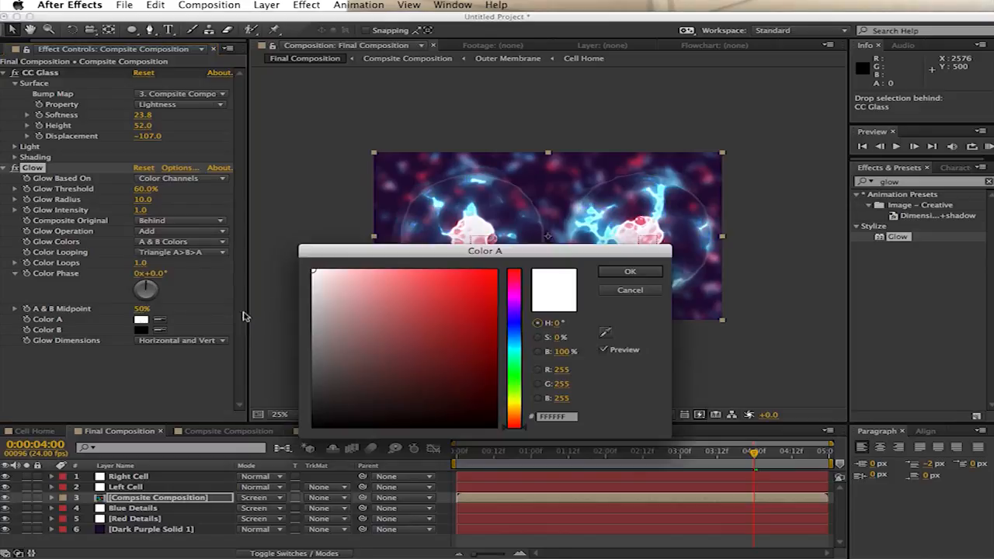
left_click(514, 339)
left_click(437, 344)
left_click(432, 271)
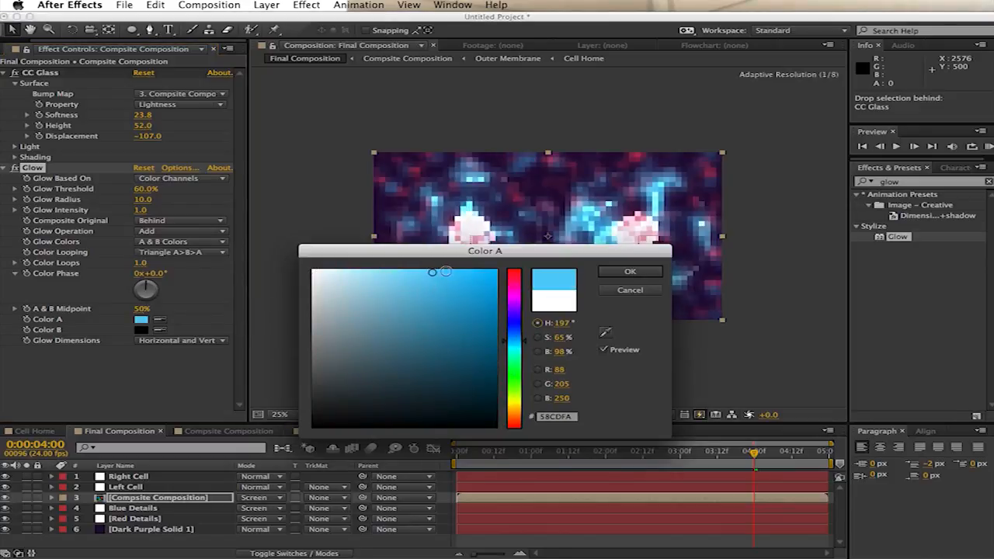
left_click(633, 272)
left_click(159, 329)
left_click(141, 319)
- Set the Glow Threshold to 83.5%, Glow Radius to 103.0 and Glow Intensity to 1.9
left_click_drag(145, 189, 202, 194)
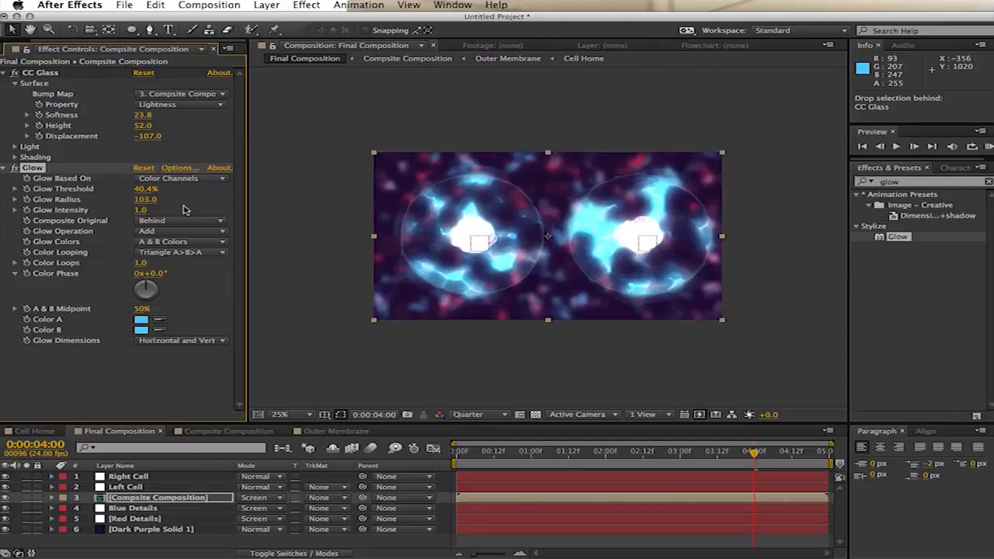
left_click_drag(143, 189, 215, 191)
left_click_drag(143, 190, 158, 189)
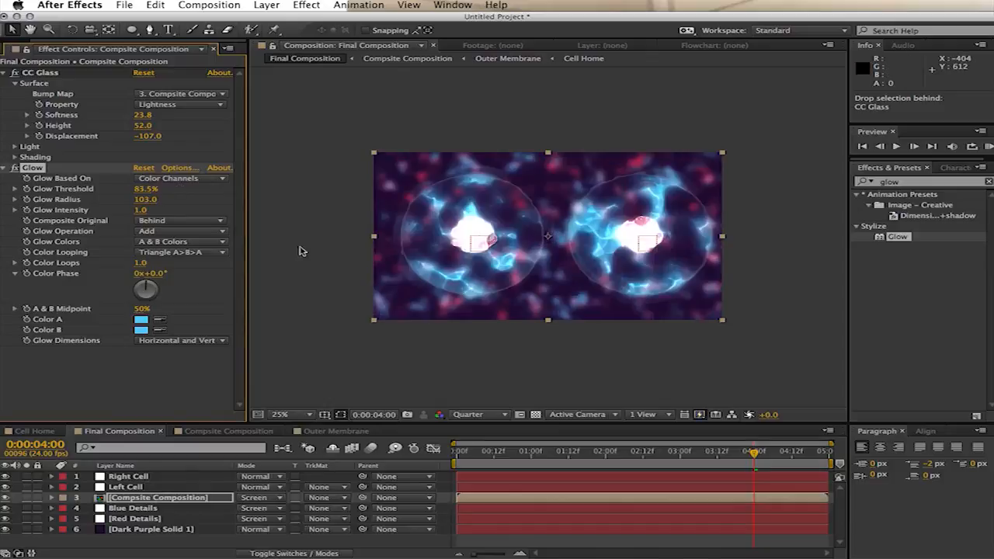
left_click_drag(138, 211, 184, 209)
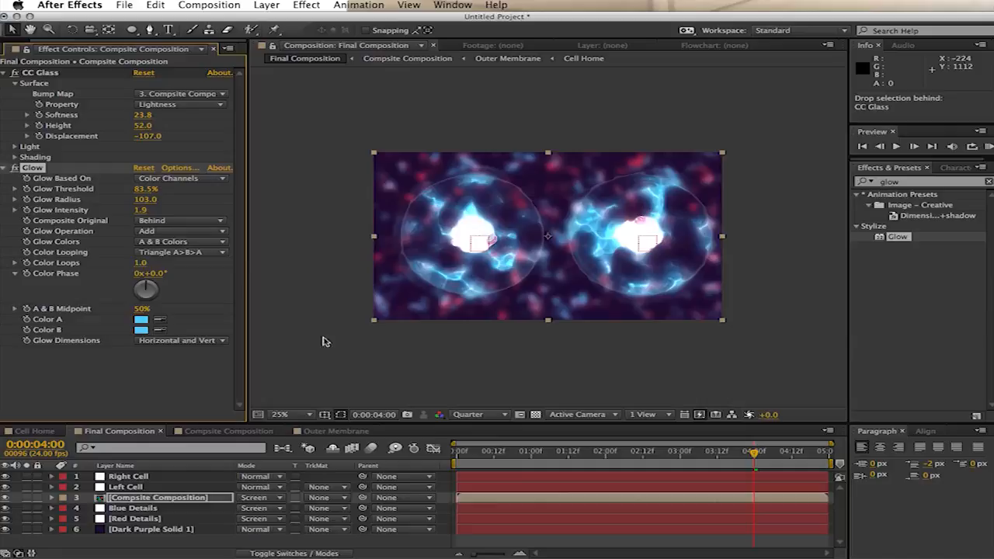
- Check the glowing cells at the start of the timeline and at 0:00:03:18
left_click_drag(494, 454, 456, 467)
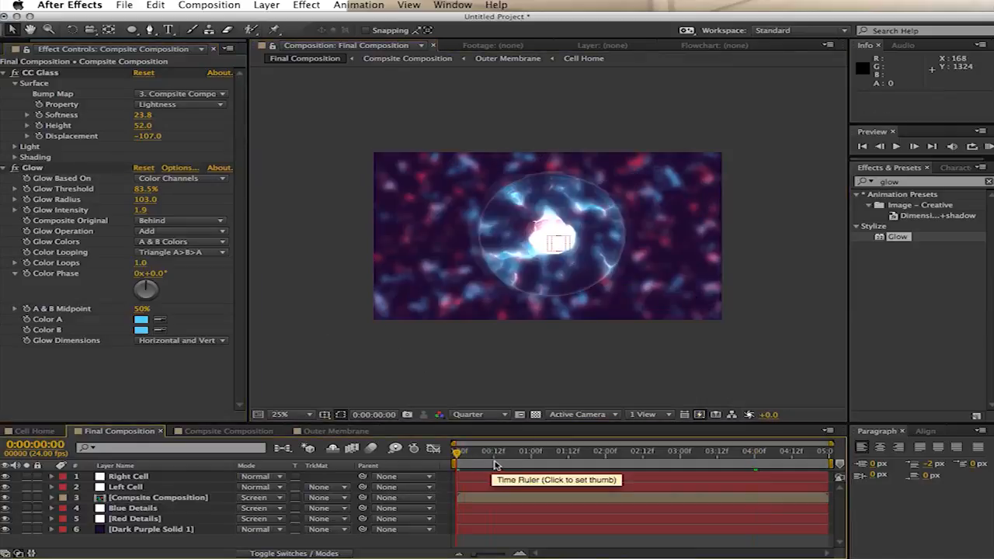
left_click_drag(556, 455, 735, 456)
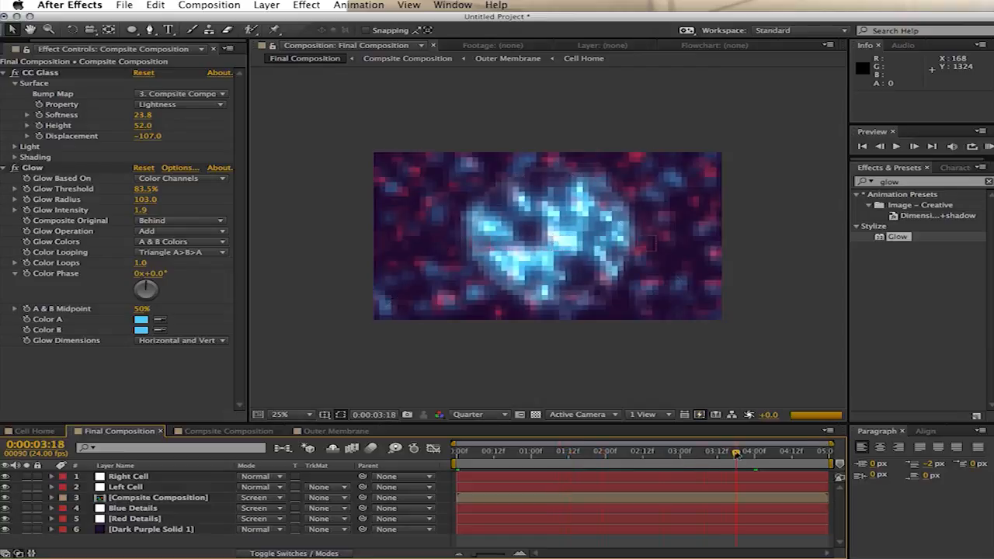
left_click(719, 348)
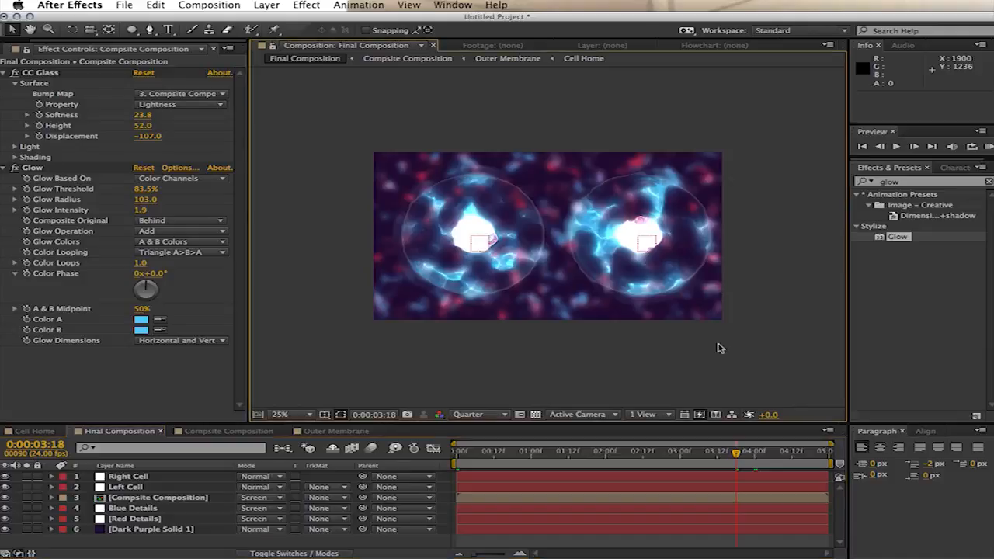
- Duplicate the Blue Details layer and move the copy to the top of the layer stack
left_click(148, 508)
key("ctrl+d")
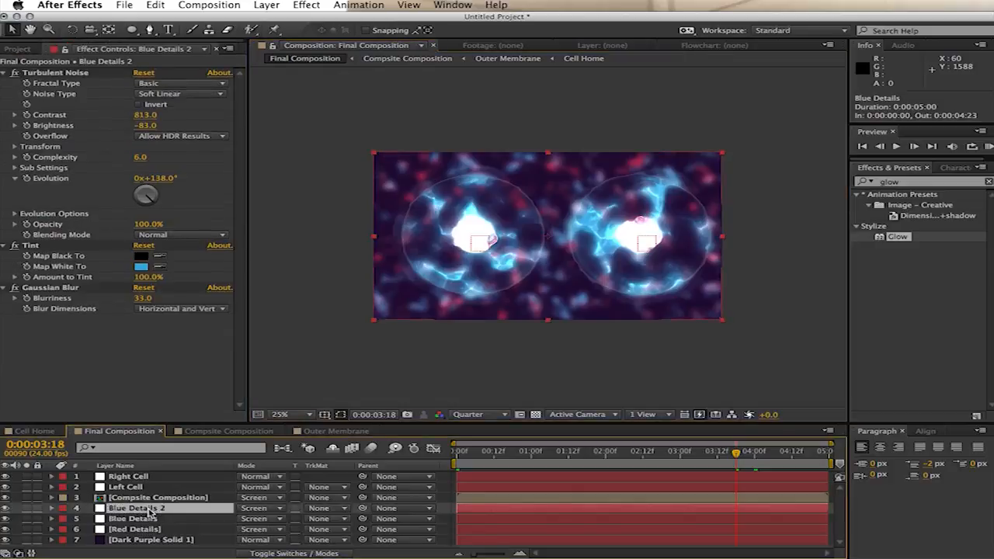
left_click_drag(148, 508, 148, 479)
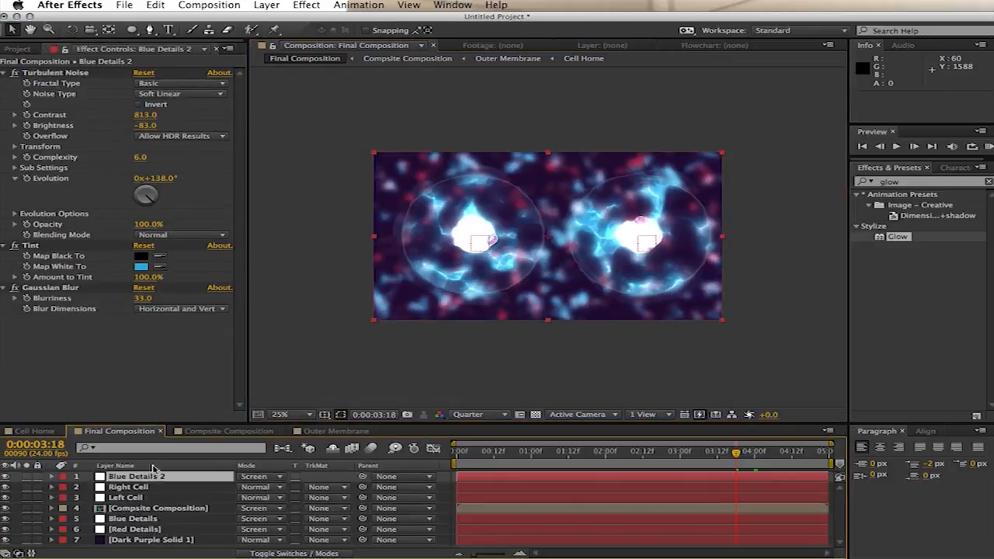
- Set the topmost blue noise layer's Blurriness to 46.8, Evolution to 0x+254.0° and Scale to 151%
left_click_drag(143, 298, 119, 208)
key("s")
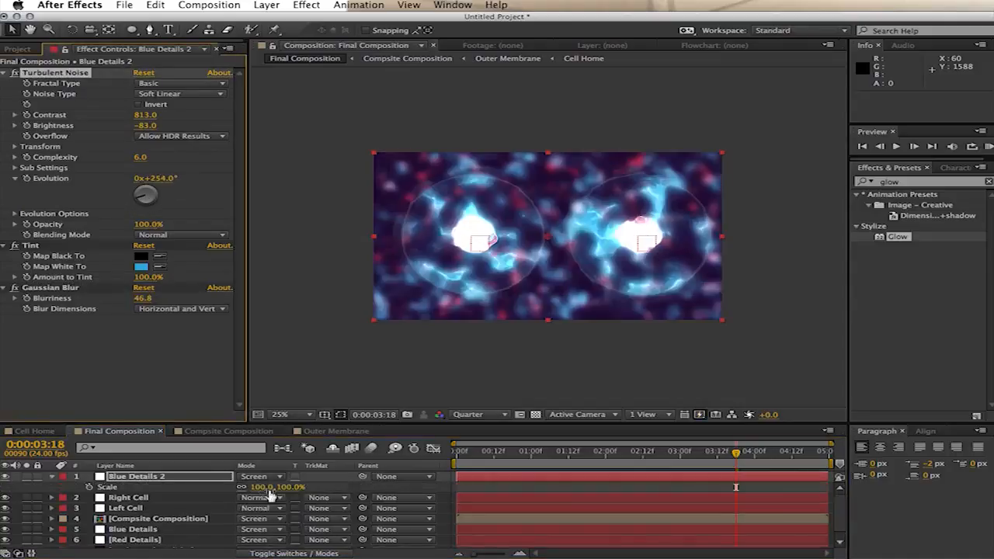
left_click_drag(264, 487, 292, 486)
left_click(656, 378)
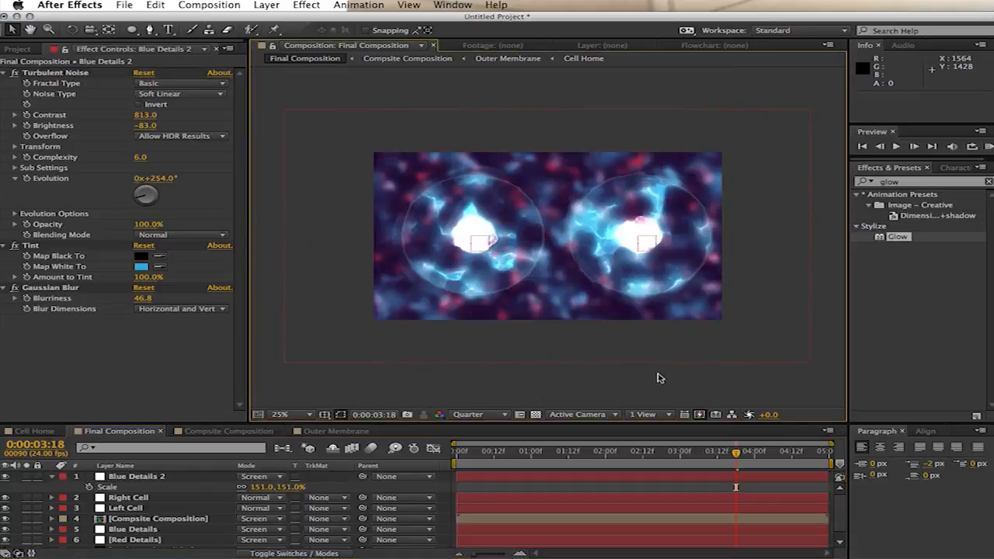
- Collapse the Blue Details 2 layer's properties and add a new adjustment layer above all other layers in Final Composition
left_click(52, 476)
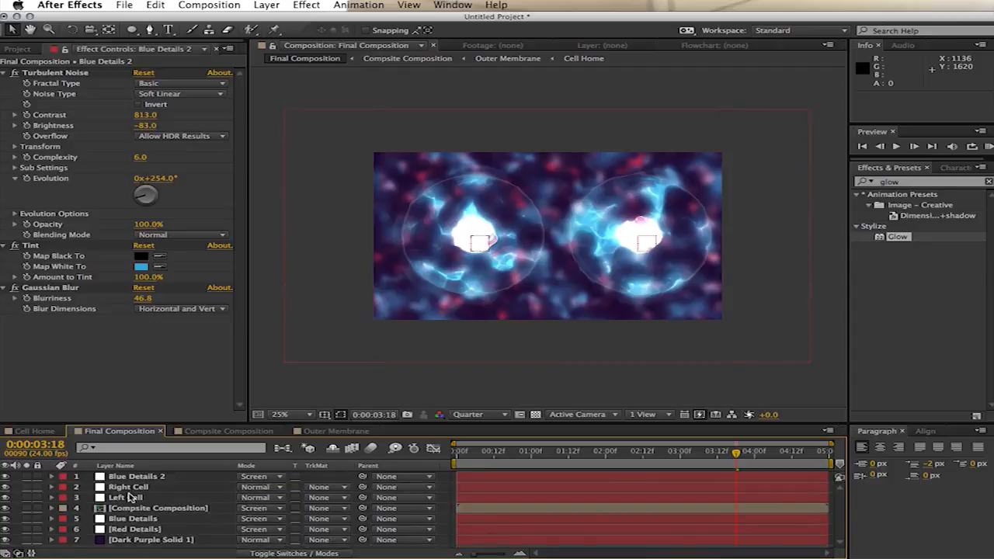
left_click(266, 5)
mouse_move(274, 20)
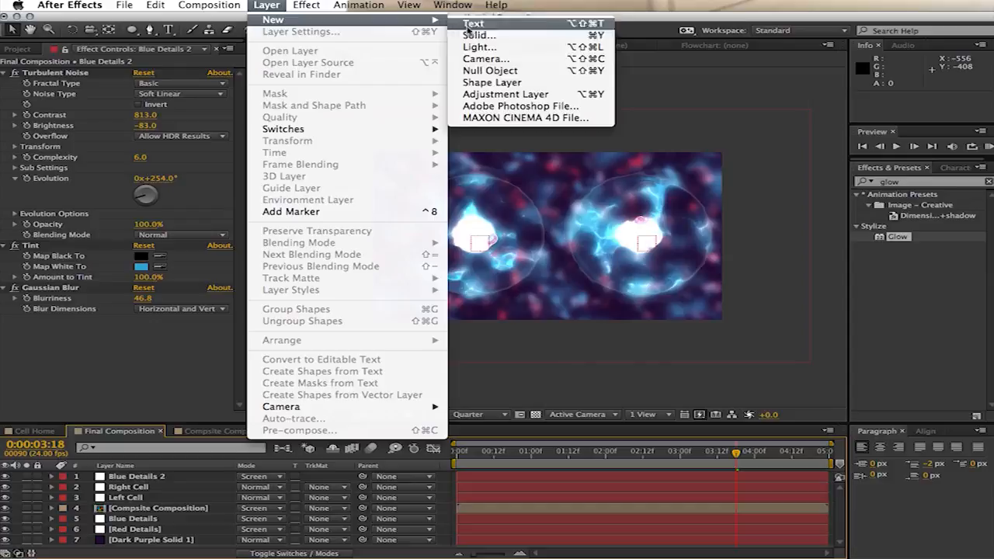
left_click(505, 94)
- Find the Curves effect and apply it to the adjustment layer, undoing any drop on the wrong layer
left_click(916, 183)
type("curve")
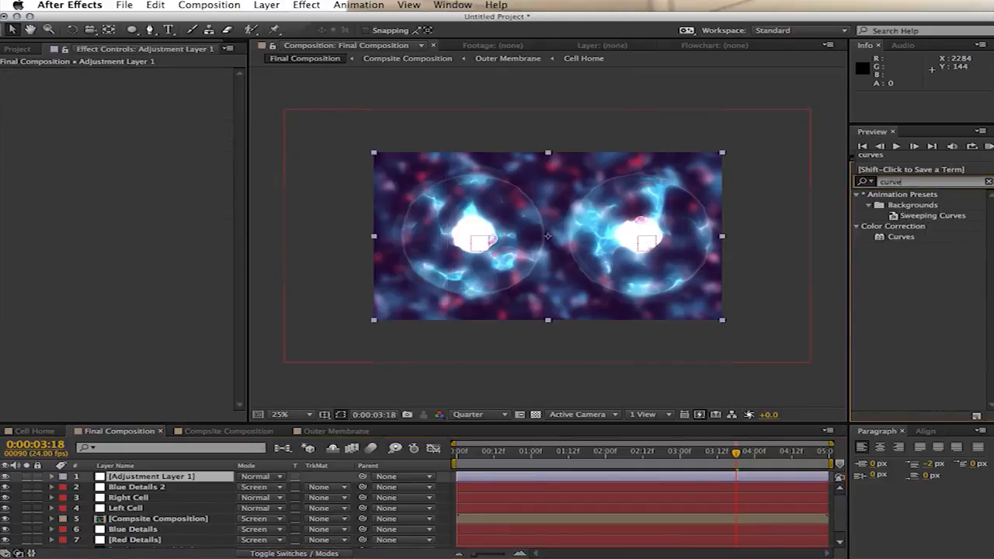
left_click_drag(788, 248, 210, 487)
key("super+z")
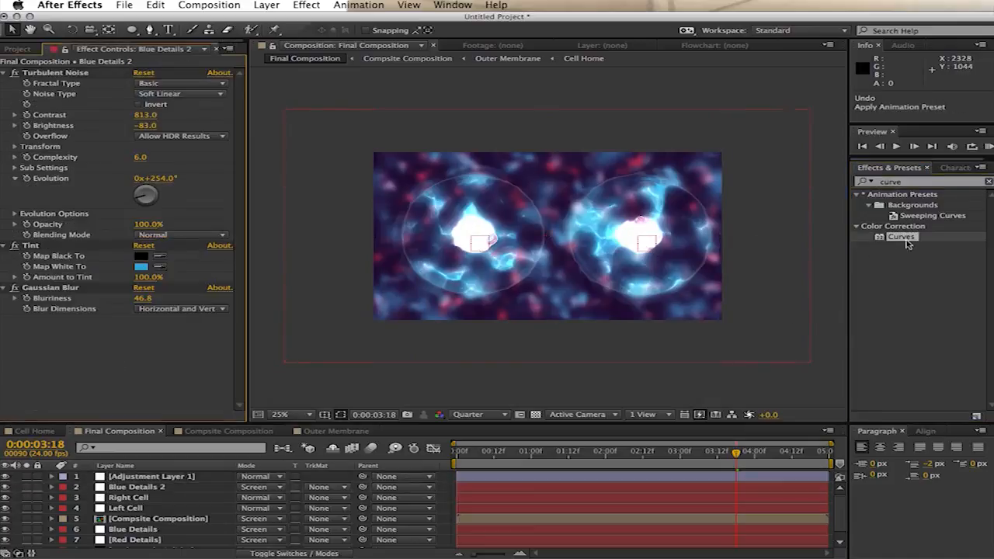
left_click_drag(905, 241, 165, 480)
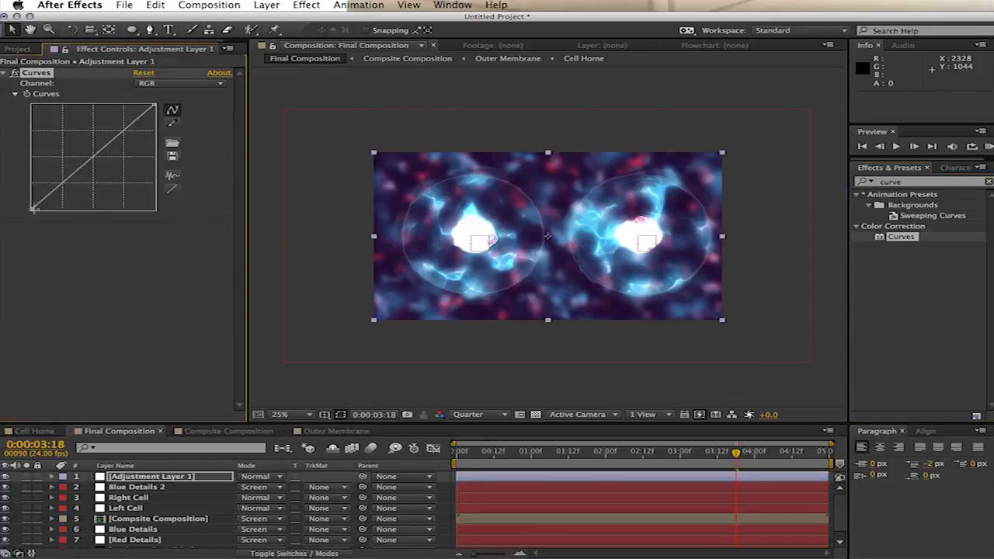
- Shift the RGB curve's black point inward and slightly up, and in the Blue channel lift the shadows and lower the highlights
left_click_drag(33, 208, 58, 192)
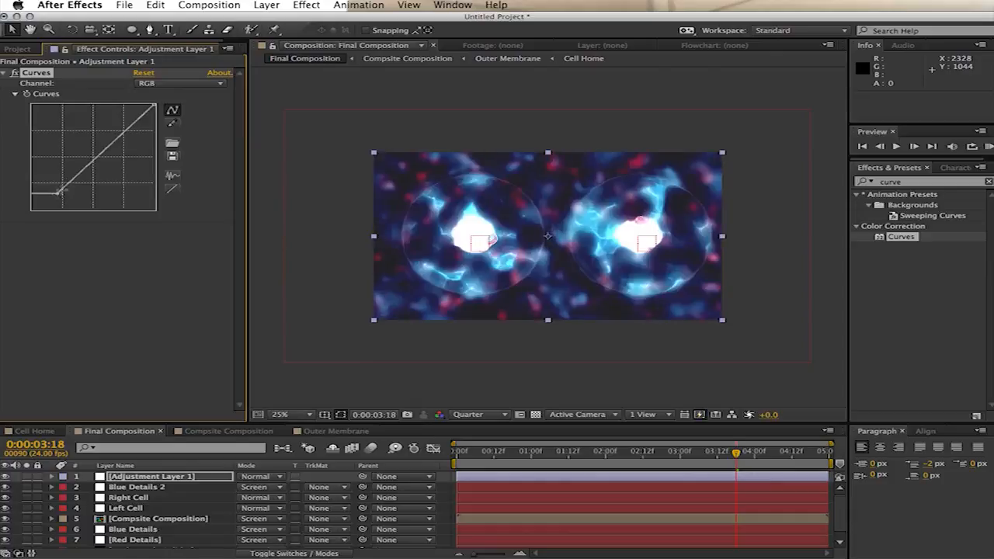
left_click(166, 84)
left_click(164, 131)
left_click_drag(46, 198, 47, 191)
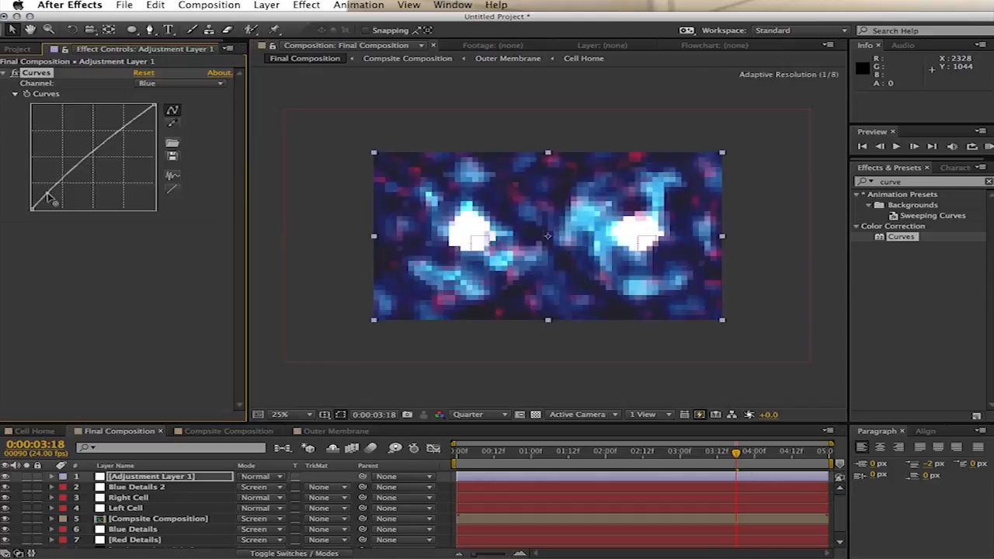
left_click_drag(122, 129, 131, 132)
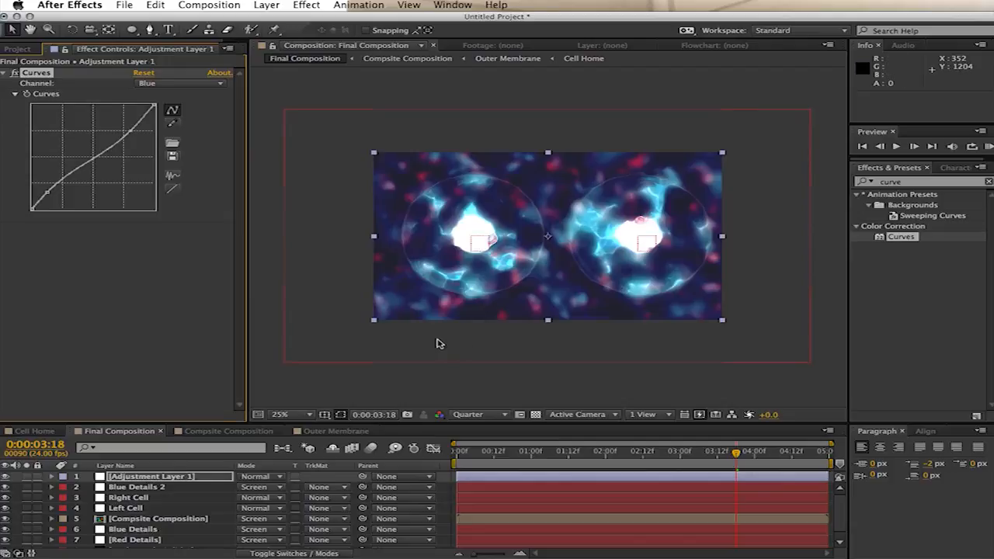
left_click(506, 391)
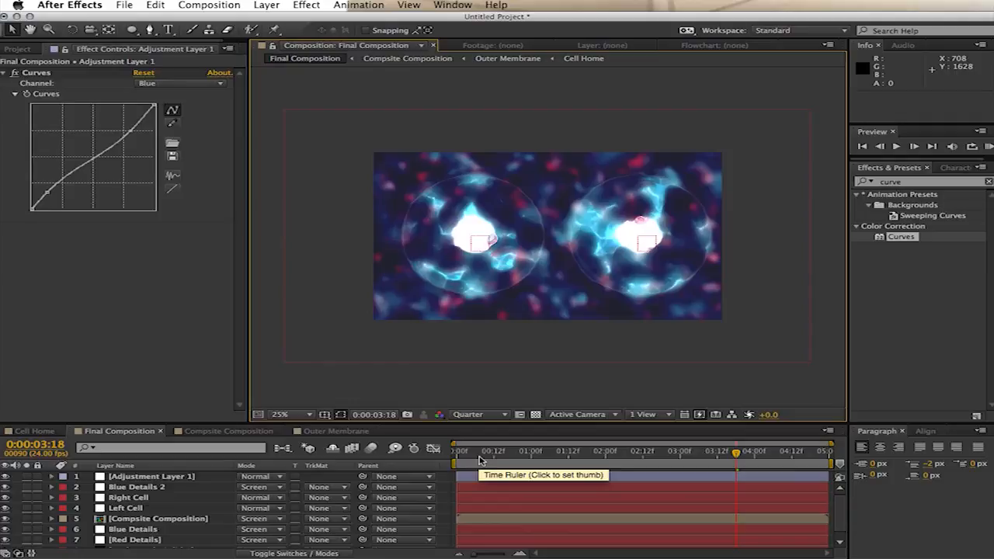
- Check the graded cell division at 0:00:02:21 and in a RAM preview of the whole composition
left_click_drag(481, 462, 671, 464)
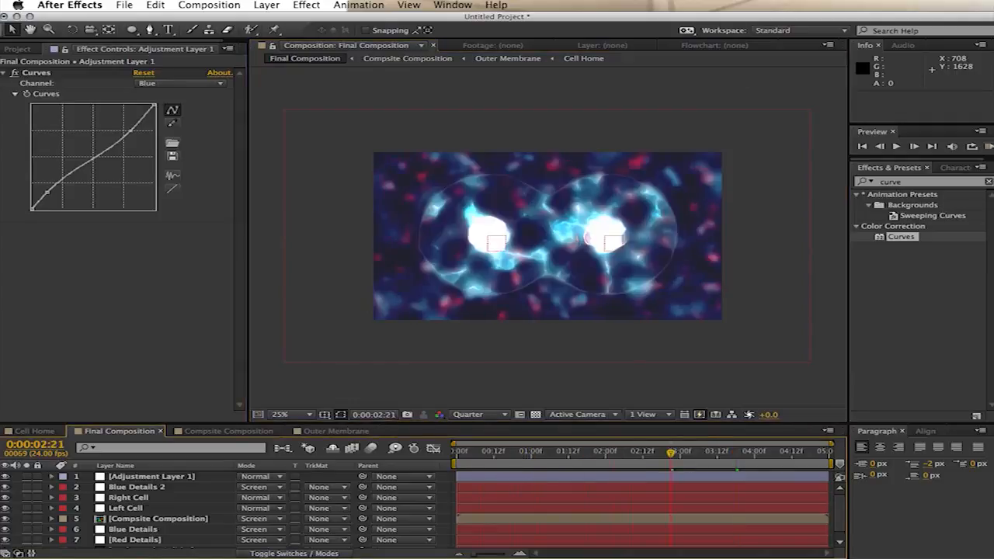
left_click(988, 148)
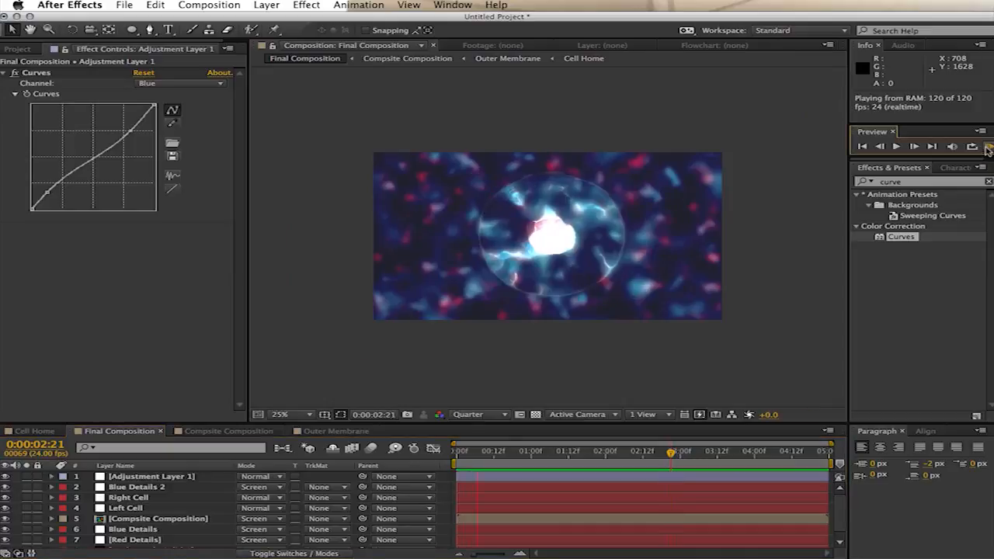
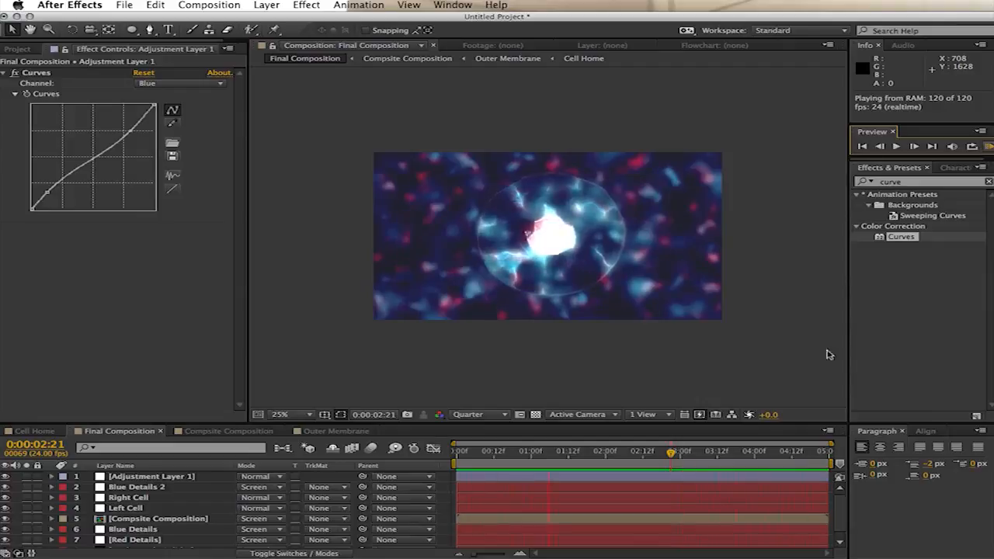
key("space")
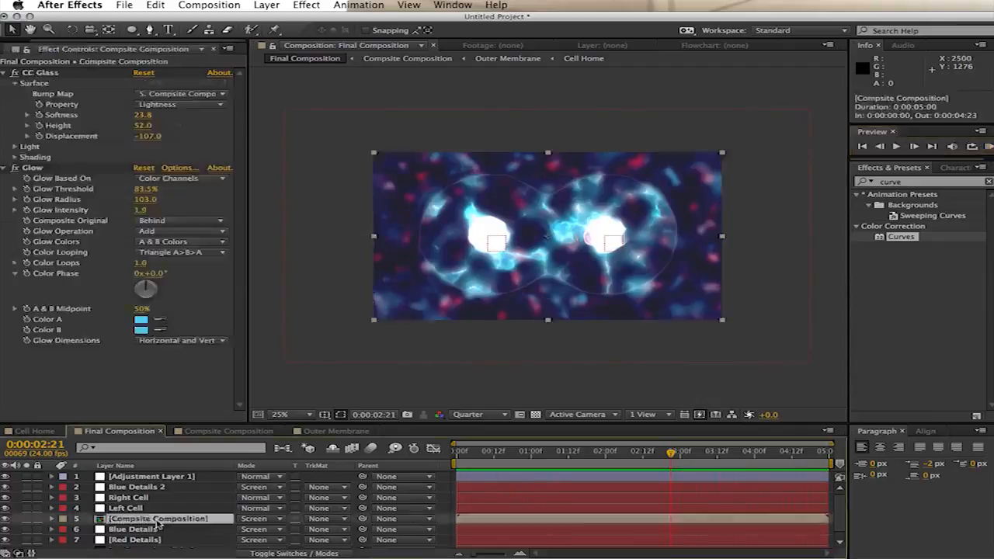
- Open Compsite Composition and set the Outer Membrane layer's Glow Threshold to 10.2%
double_click(156, 519)
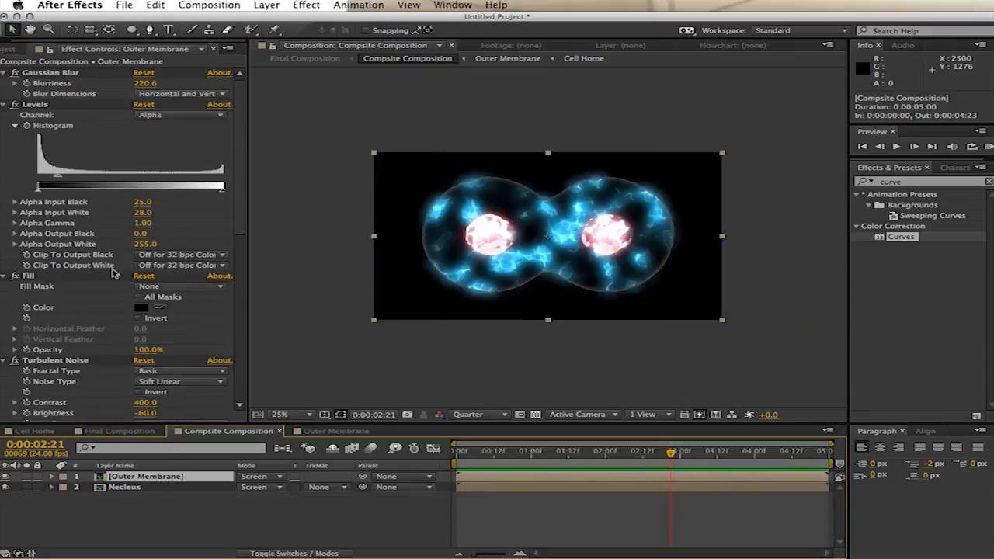
scroll(113, 272, "down", 10)
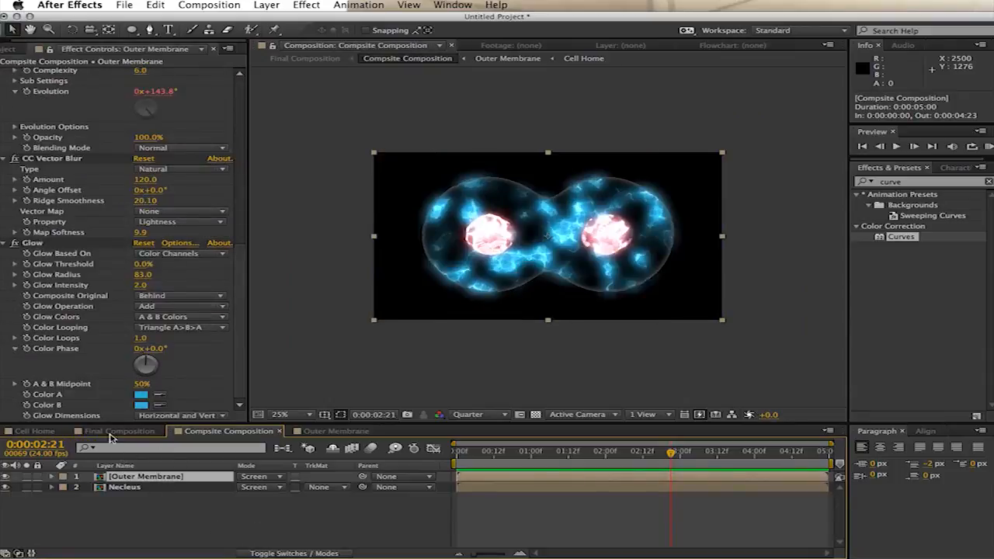
mouse_move(142, 268)
left_mouse_down()
mouse_move(171, 264)
mouse_move(142, 270)
left_mouse_up()
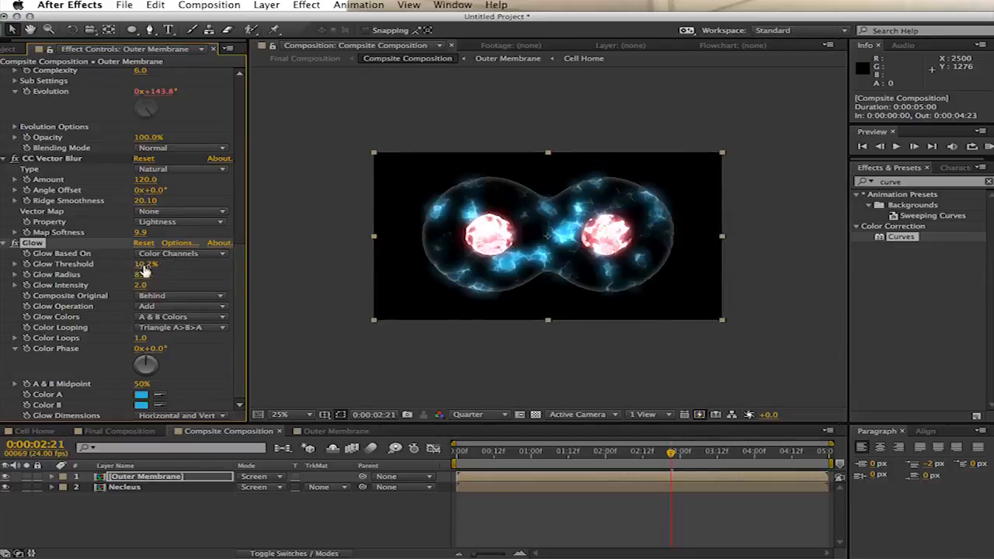
- Set the Necleus layer's Glow Threshold to 41.2%
left_click(124, 487)
scroll(168, 358, "down", 10)
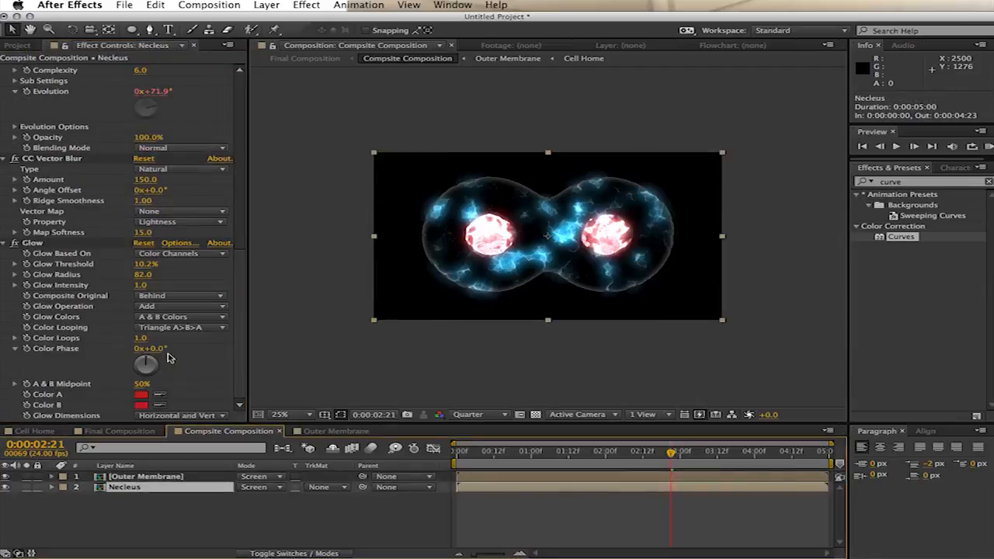
mouse_move(146, 269)
left_mouse_down()
mouse_move(183, 263)
mouse_move(161, 264)
left_mouse_up()
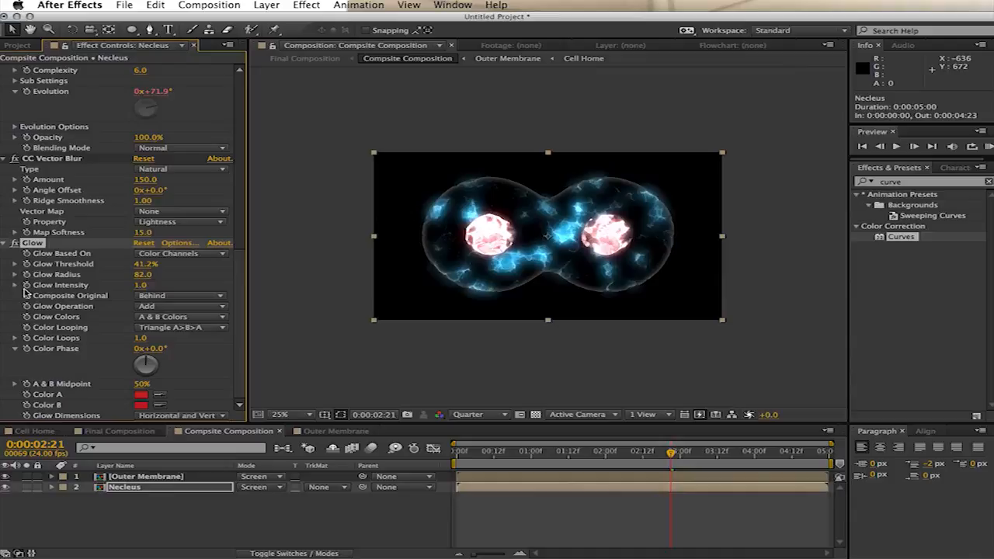
- Switch off the Necleus layer's Glow and insert a Tint effect between CC Vector Blur and Glow
left_click(17, 244)
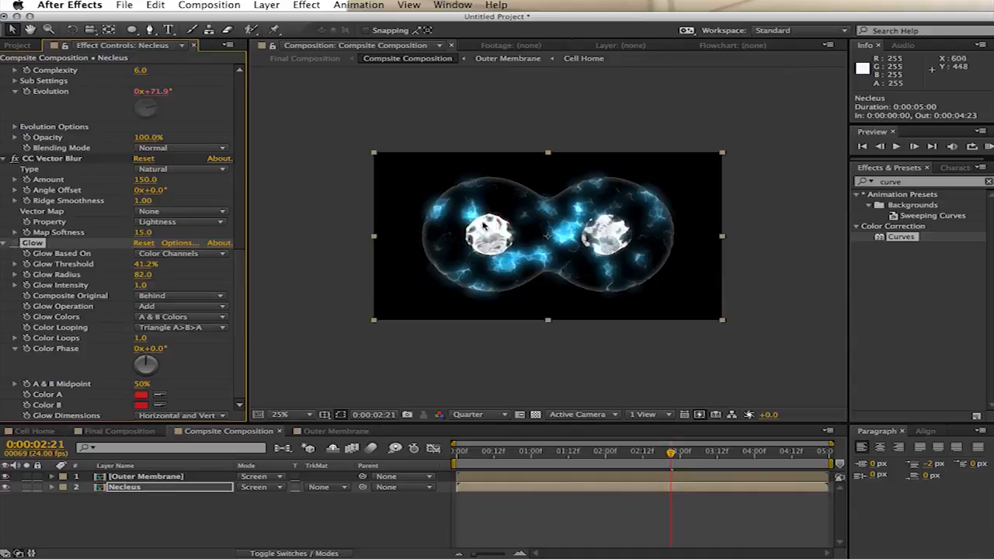
scroll(83, 185, "up", 10)
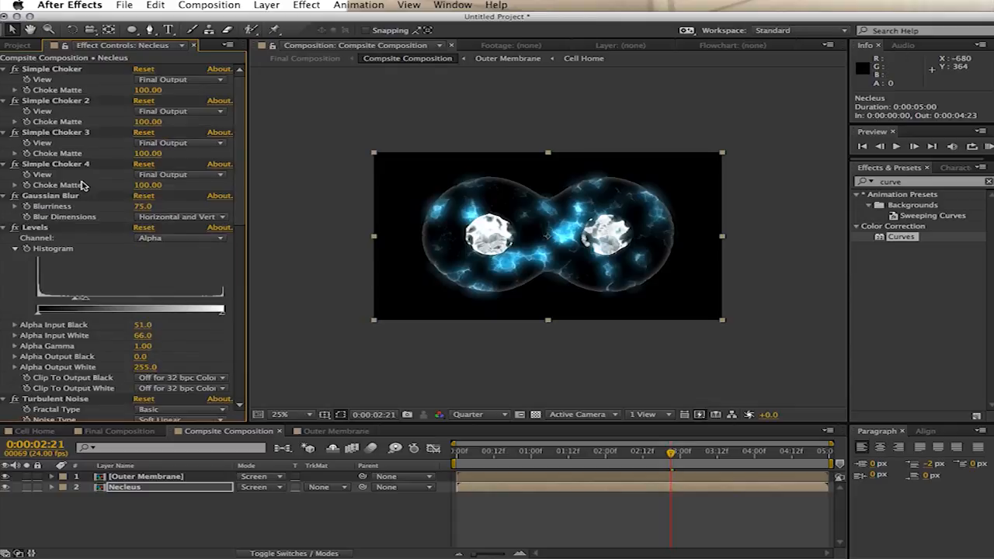
scroll(66, 208, "down", 10)
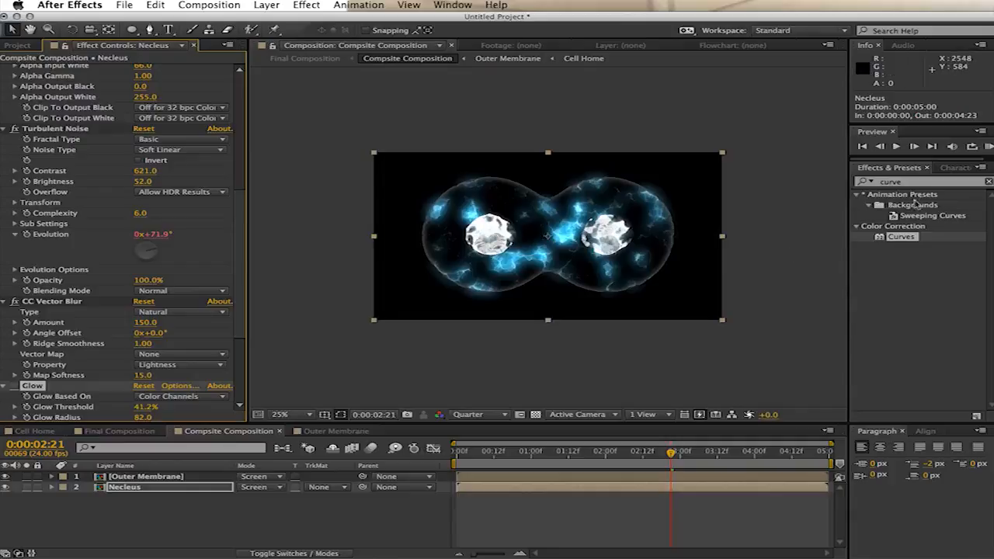
left_click(920, 168)
type("tint")
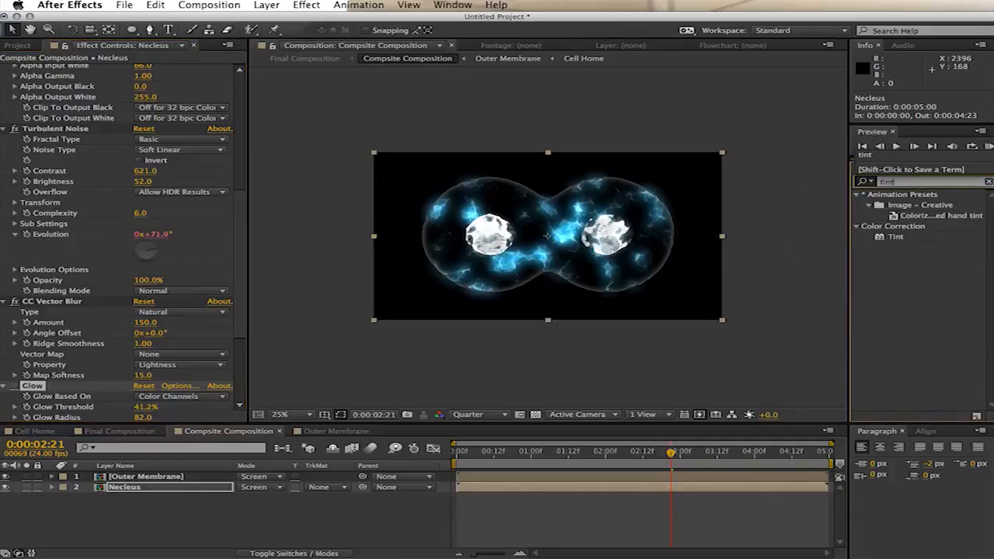
left_click_drag(896, 239, 125, 379)
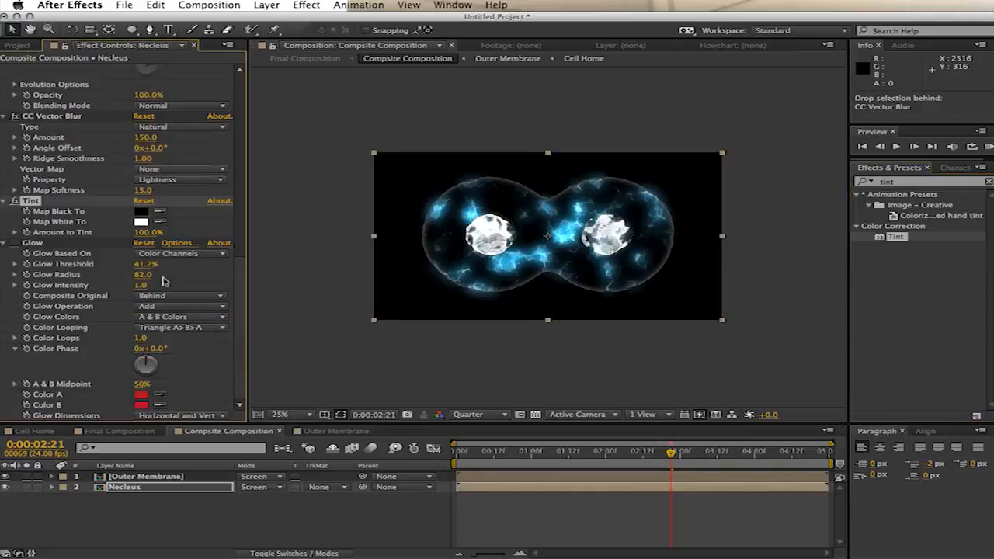
- Map the Necleus tint's white to bright red, and turn its Glow back on with a 30.6% threshold and a larger radius
left_click(141, 222)
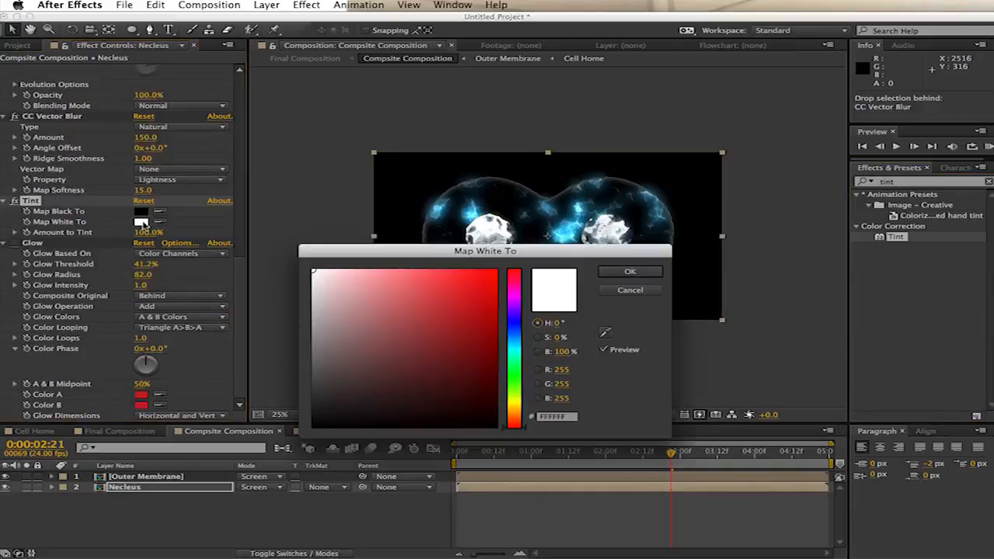
mouse_move(463, 348)
left_mouse_down()
mouse_move(451, 322)
mouse_move(472, 288)
left_mouse_up()
left_click(628, 273)
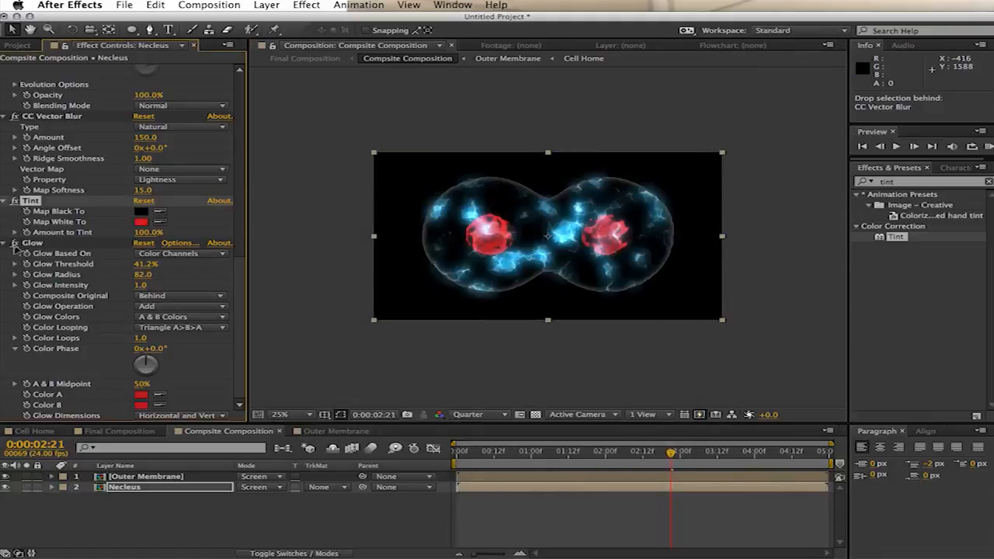
left_click_drag(144, 265, 113, 268)
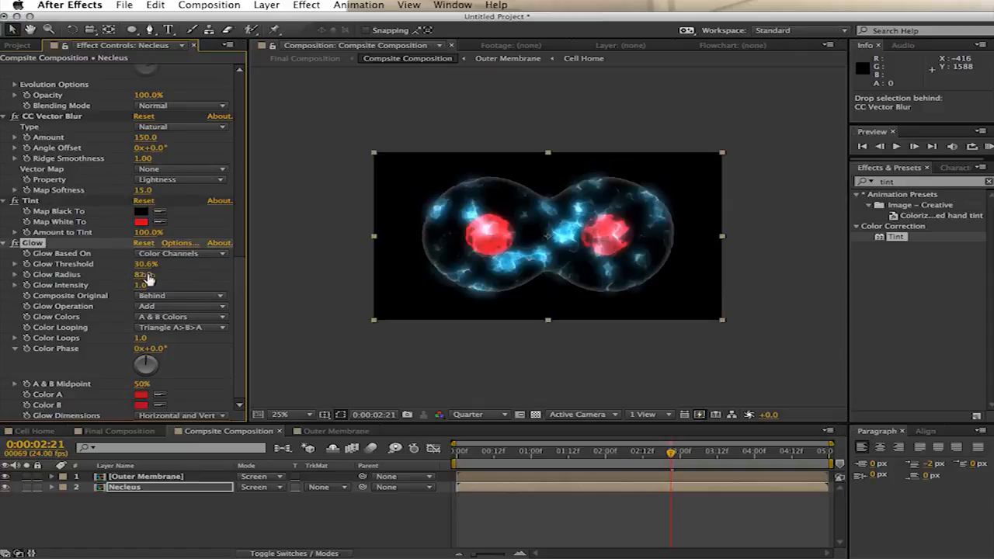
left_click_drag(143, 274, 222, 280)
- In Final Composition, lower the Compsite Composition layer's Glow Threshold to 48.2% and increase its Glow Radius
left_click(114, 431)
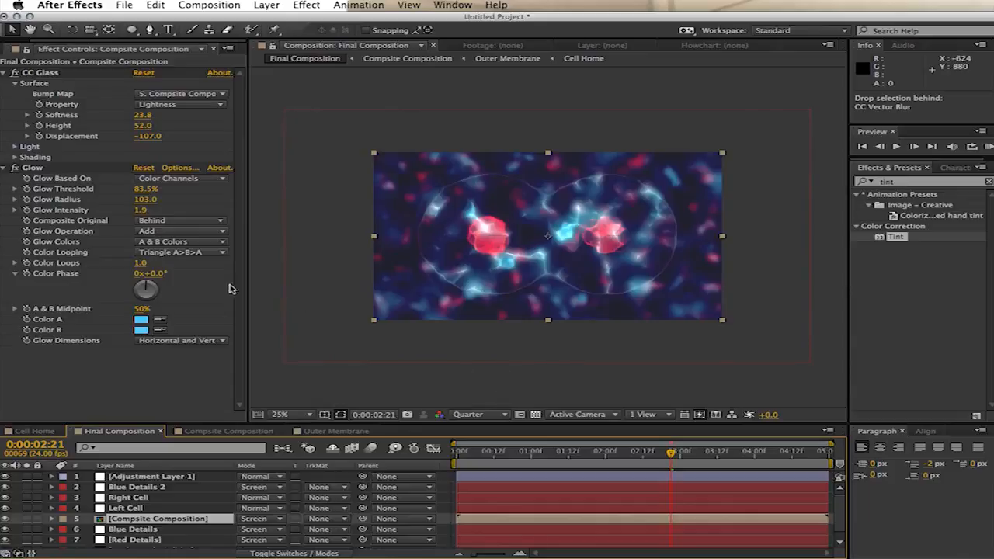
left_click_drag(144, 192, 103, 195)
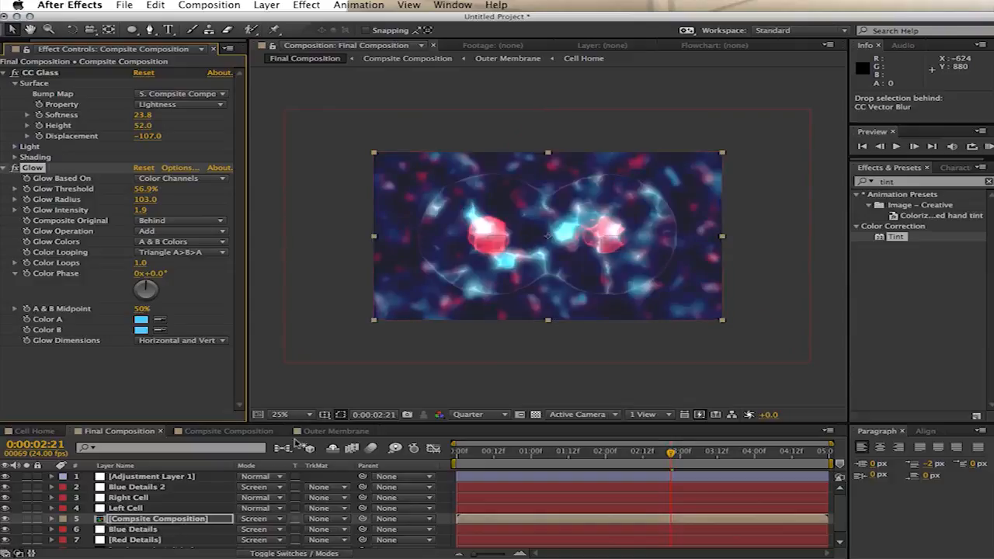
left_click_drag(146, 191, 201, 212)
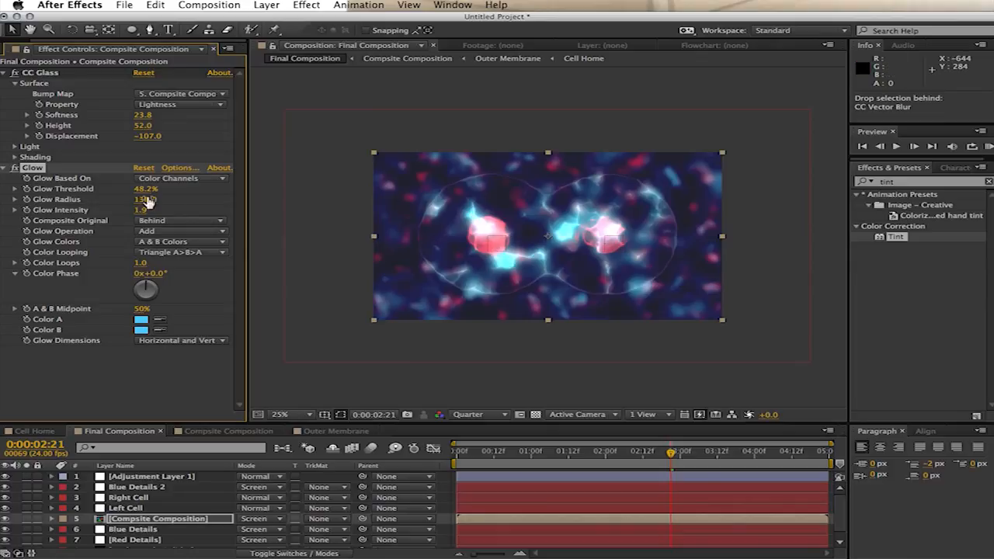
- In Compsite Composition, set the Outer Membrane's Glow Threshold to 0.0%, Glow Radius to 43.0 and Glow Intensity to 0.7
double_click(185, 519)
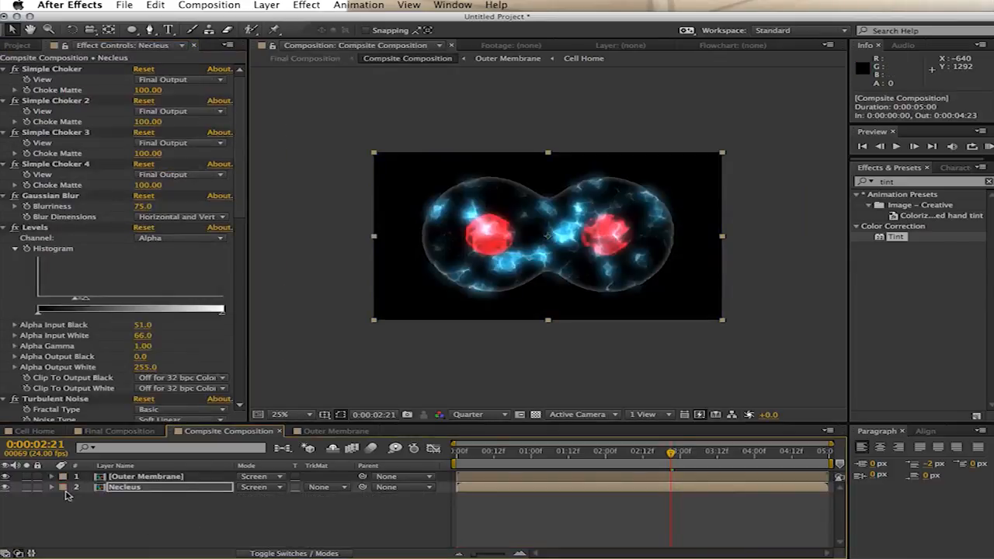
left_click(130, 477)
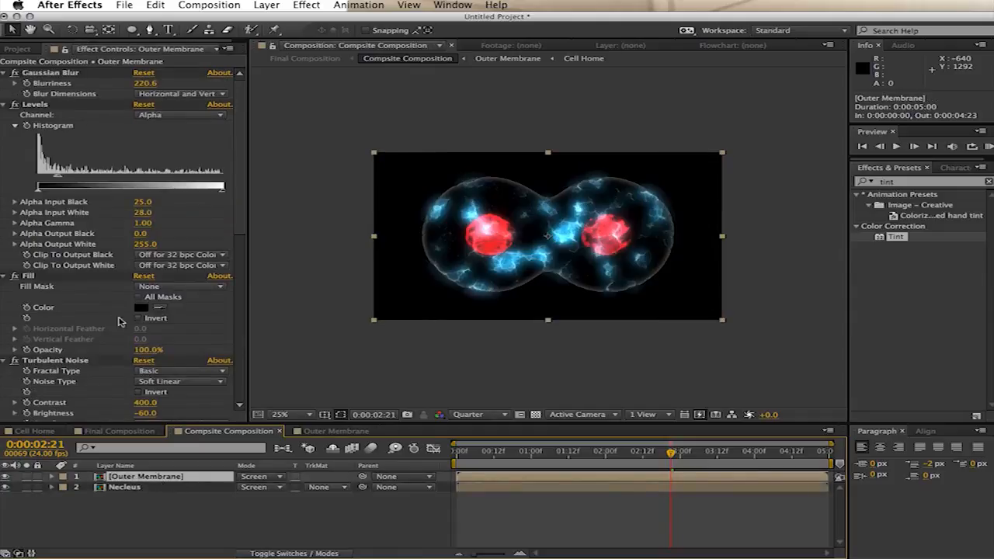
scroll(161, 350, "down", 2)
scroll(161, 349, "down", 15)
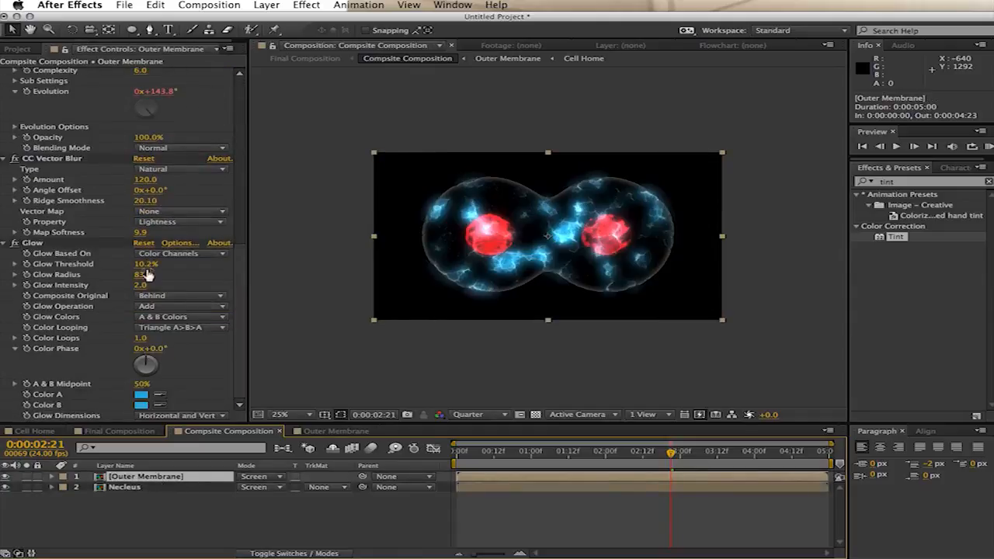
left_click_drag(145, 268, 80, 281)
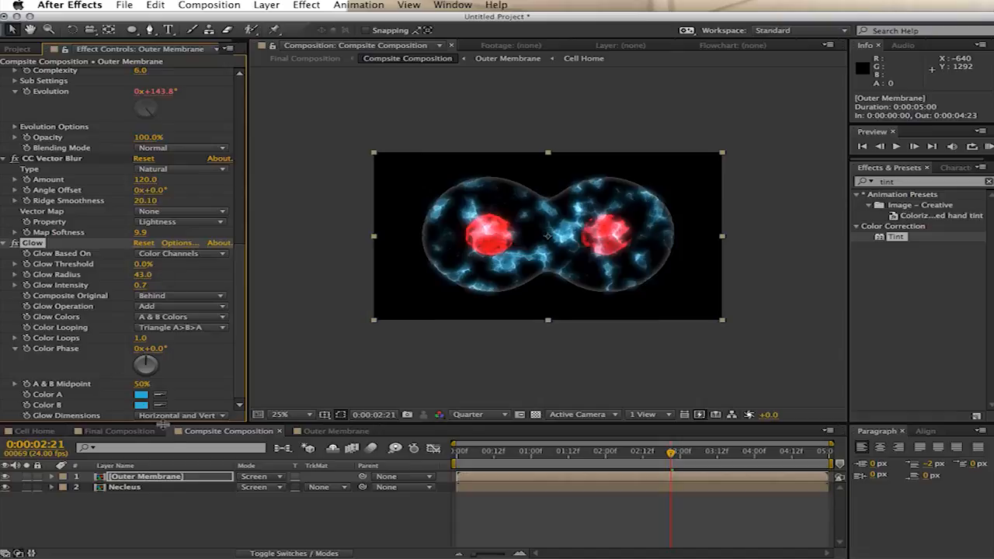
- Set the Inner Glow layer style of the Outer Membrane layer to 84% opacity and a light blue color
left_click(51, 476)
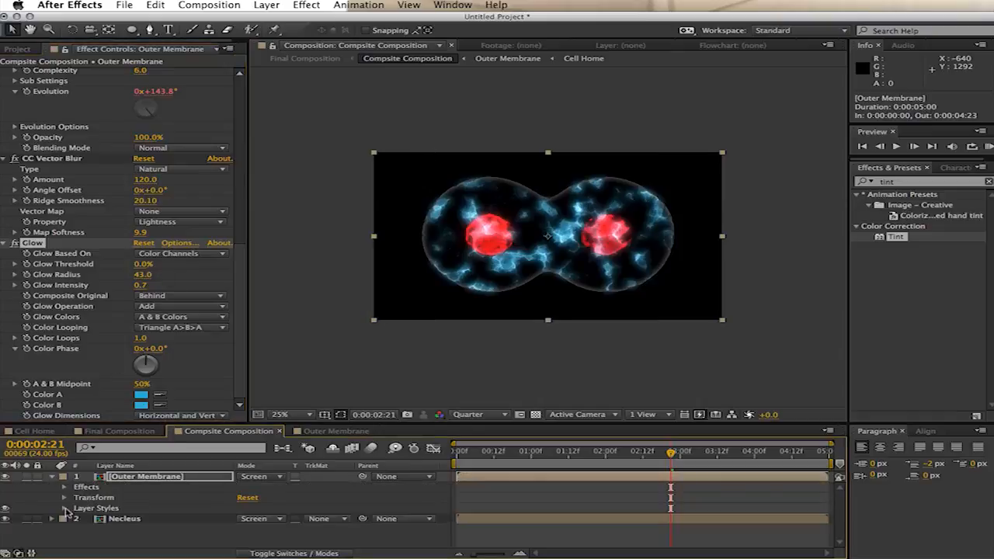
left_click(64, 508)
left_click(77, 530)
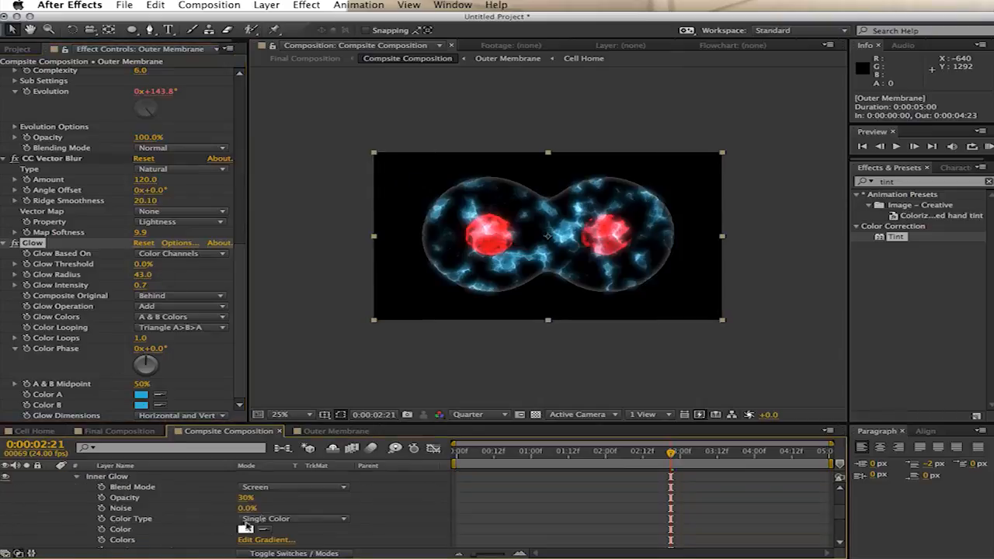
left_click_drag(245, 499, 273, 499)
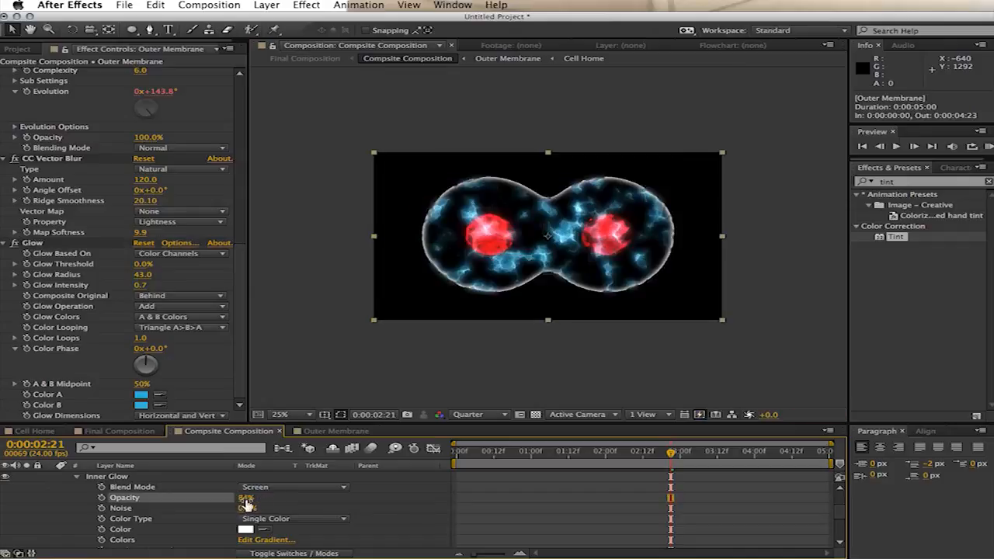
left_click(245, 529)
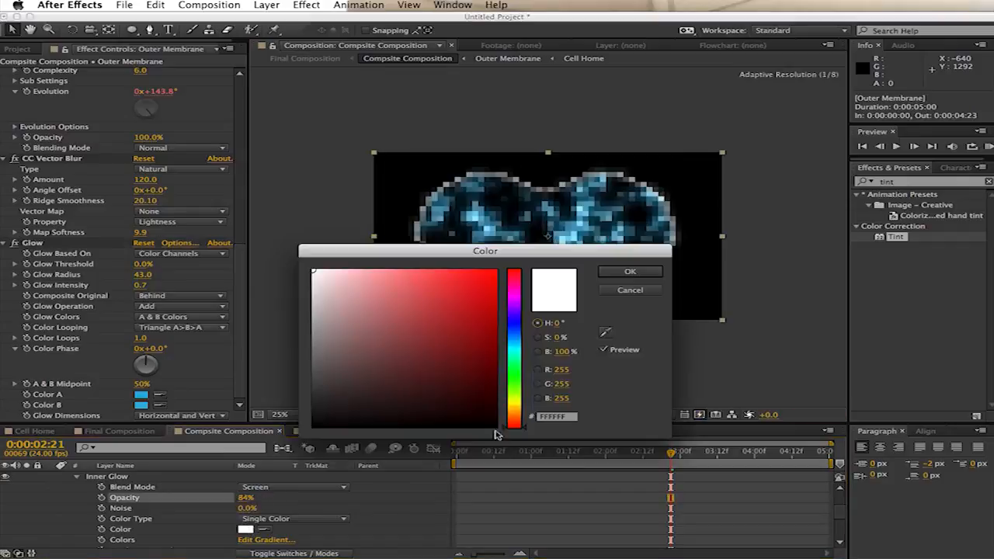
left_click(516, 346)
left_click(463, 304)
left_click(629, 271)
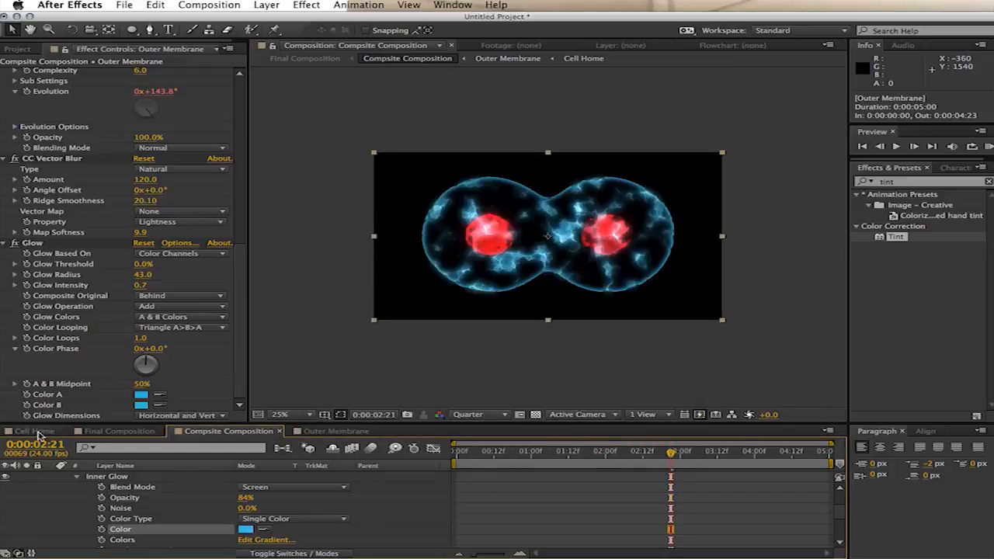
- In Final Composition, set the Compsite Composition layer's Glow Threshold to 46.7% and preview the animation from RAM
left_click(105, 431)
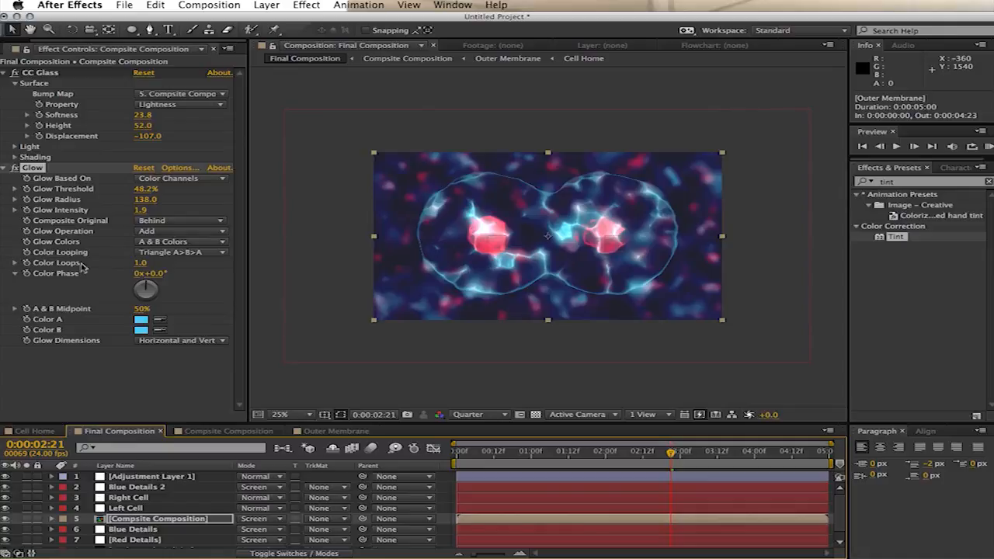
mouse_move(146, 190)
left_mouse_down()
mouse_move(128, 192)
mouse_move(148, 195)
left_mouse_up()
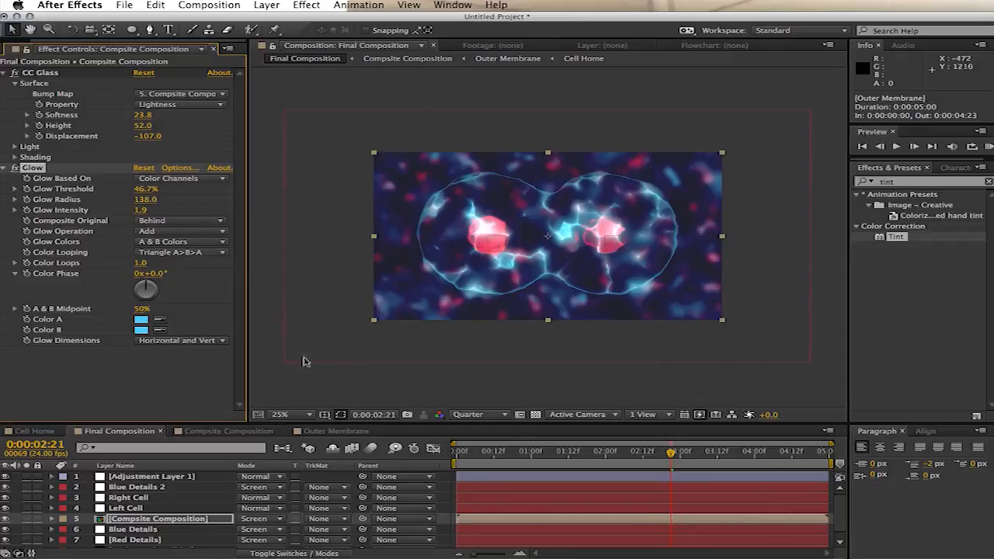
left_click_drag(496, 455, 435, 457)
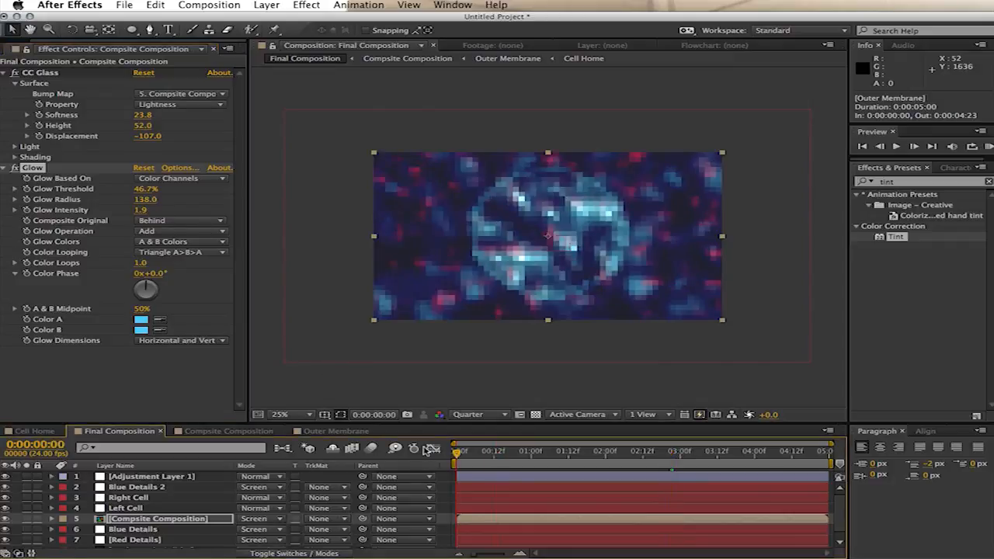
left_click(988, 146)
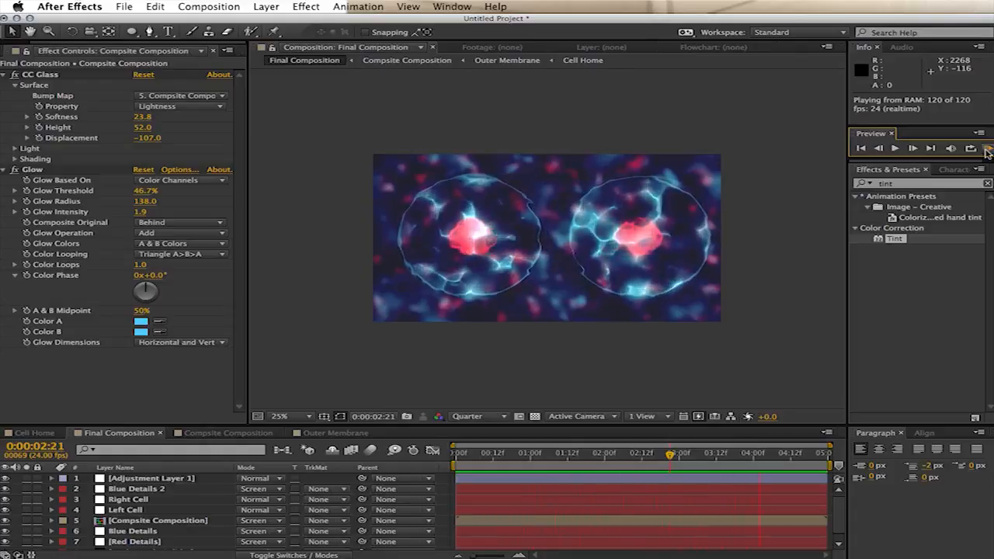
left_click(808, 333)
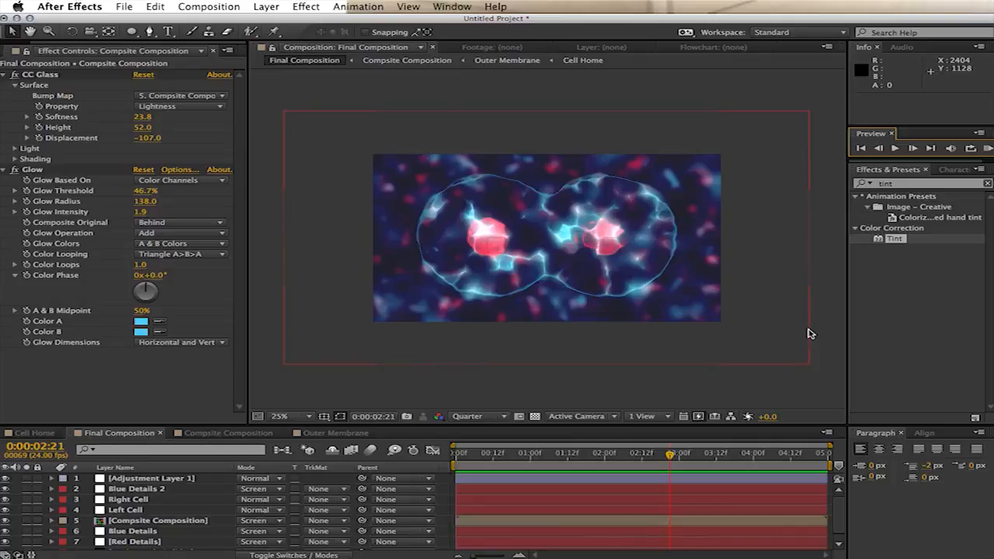
- Create a red 1920 × 1080 px solid named Red Light Leak in Final Composition
key("super+y")
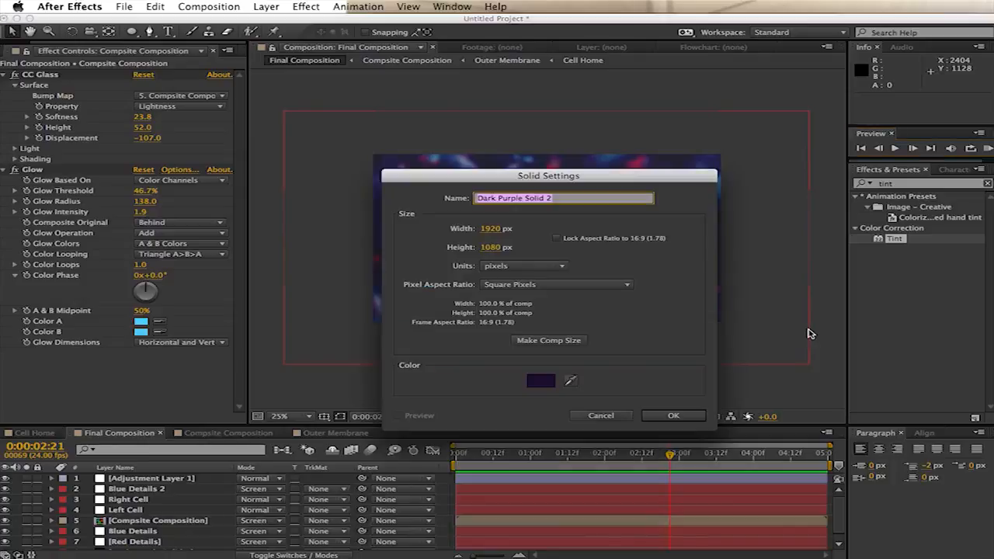
type("Red Light Leak")
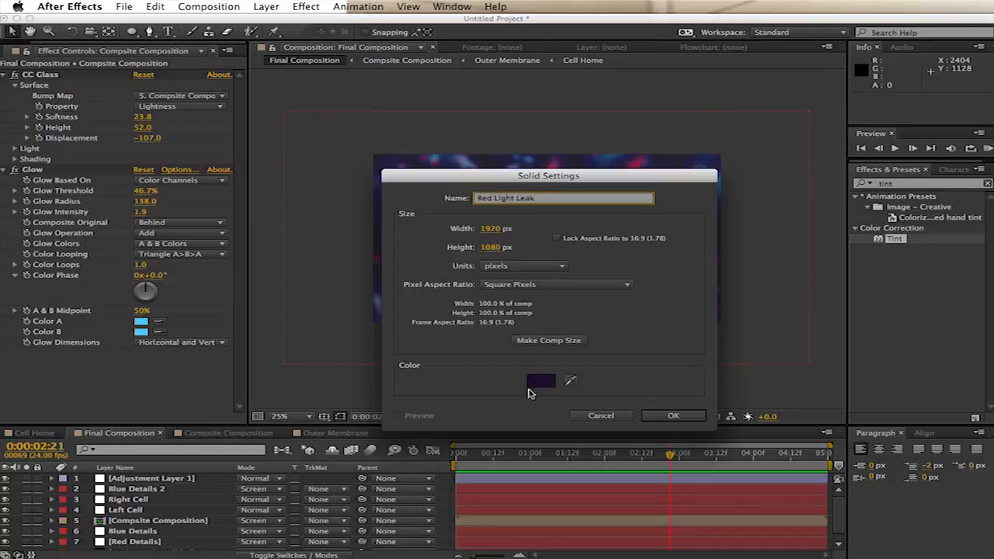
left_click(540, 381)
left_click(513, 272)
left_click(469, 298)
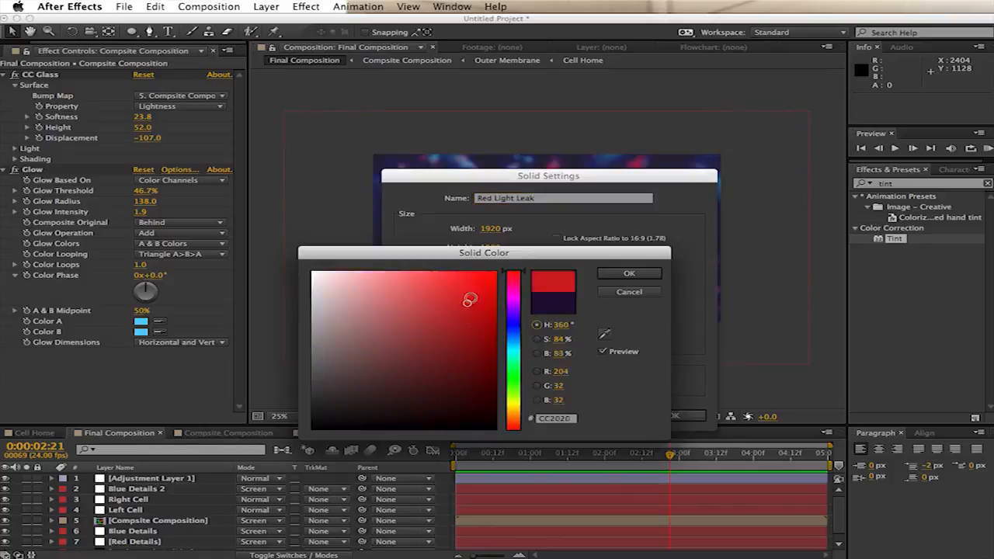
left_click(629, 273)
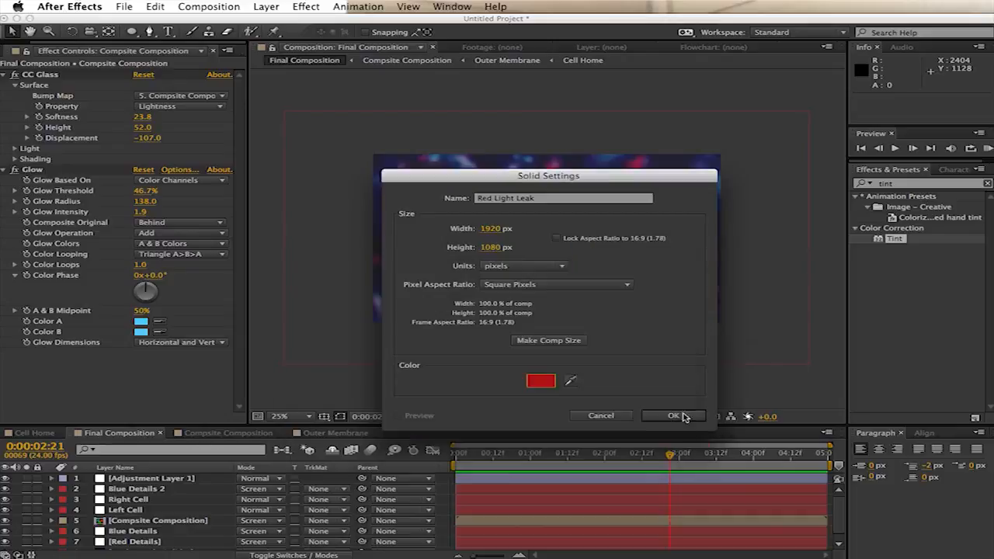
left_click(674, 418)
- Mask Red Light Leak with a tall rectangle over the frame's left edge, feather it 912 pixels, and set the layer's blending mode to Add
left_click_drag(132, 31, 171, 26)
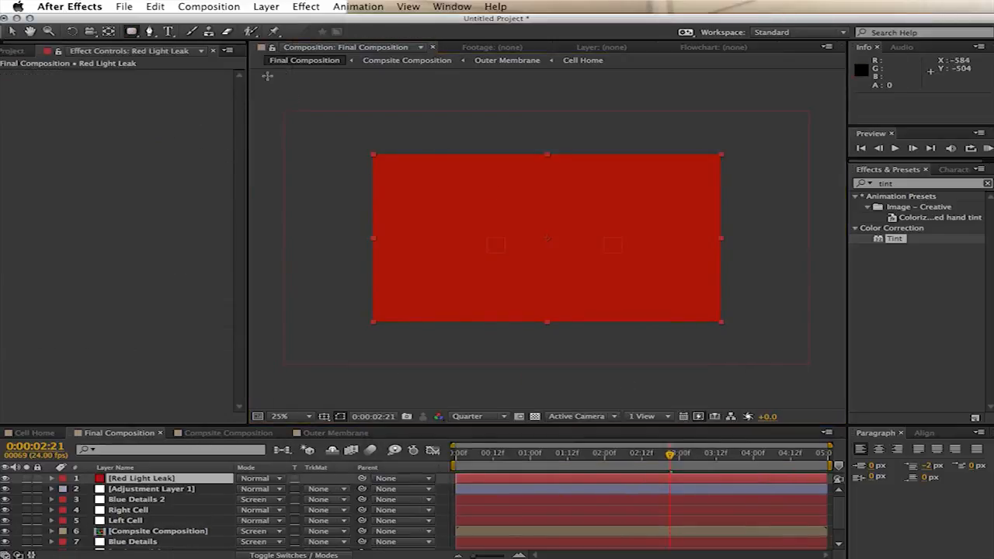
left_click_drag(281, 92, 447, 404)
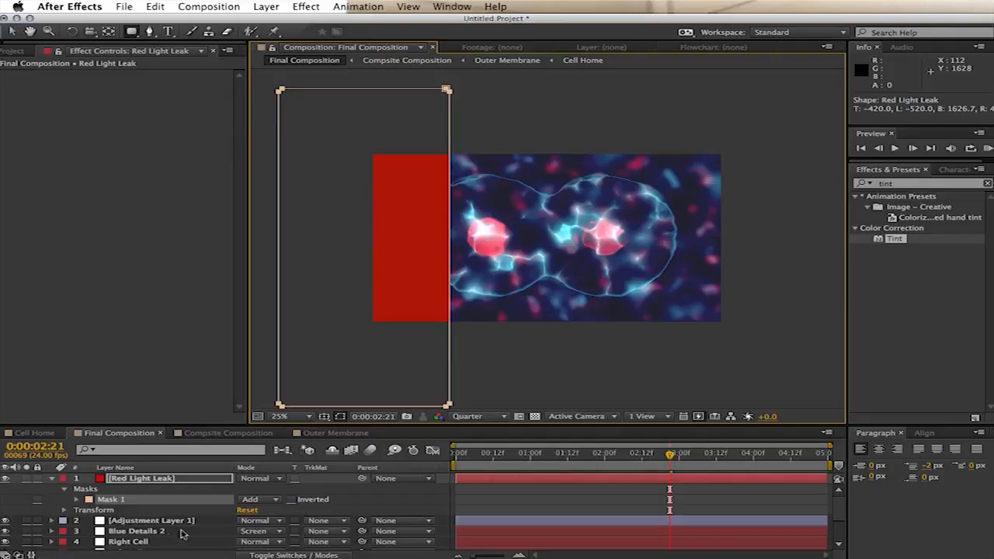
key("f")
left_click_drag(252, 503, 744, 354)
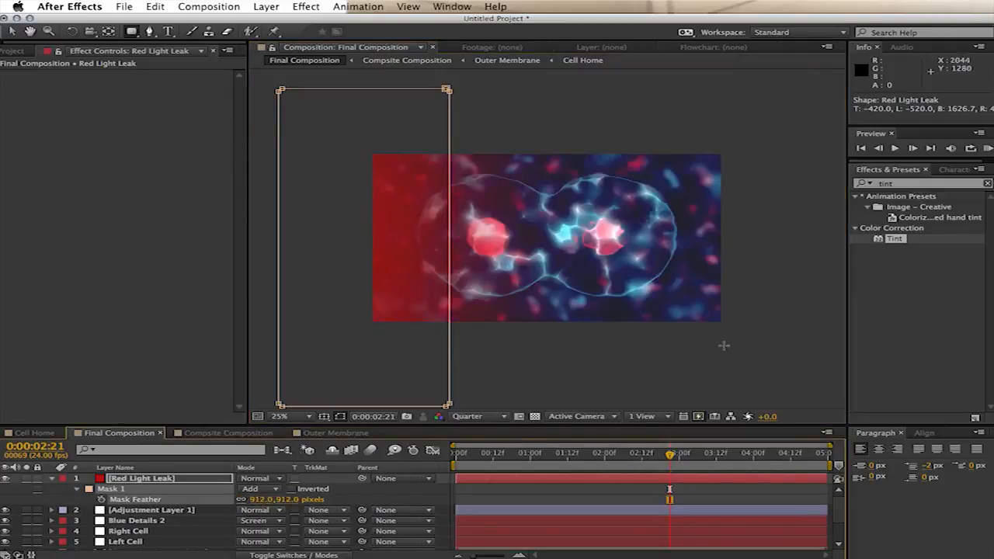
left_click(262, 479)
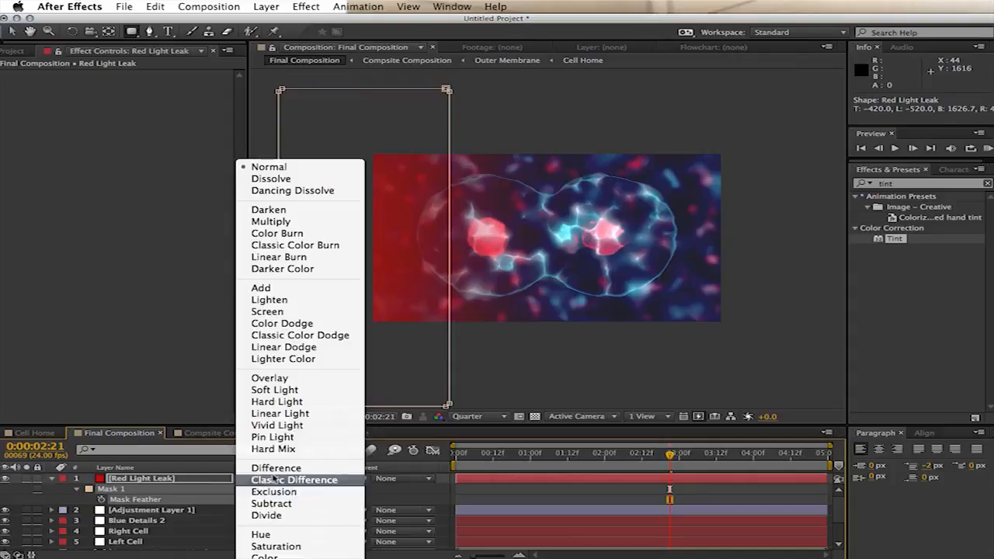
left_click(279, 288)
key("v")
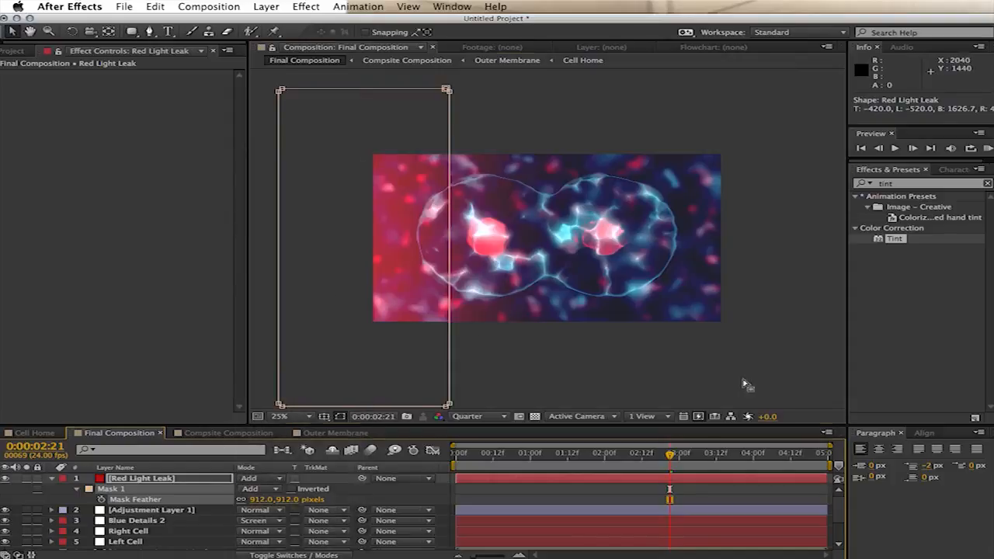
- Duplicate the Red Light Leak layer and rename the copy Blue Light Leak Layer
left_click(193, 477)
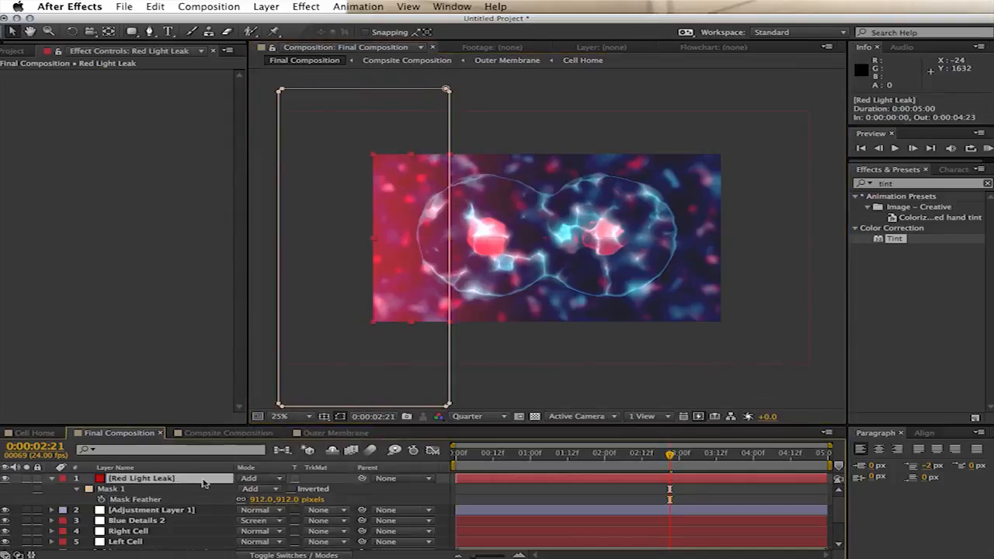
key("super+d")
key("Return")
type("Blue Light Leak Layer")
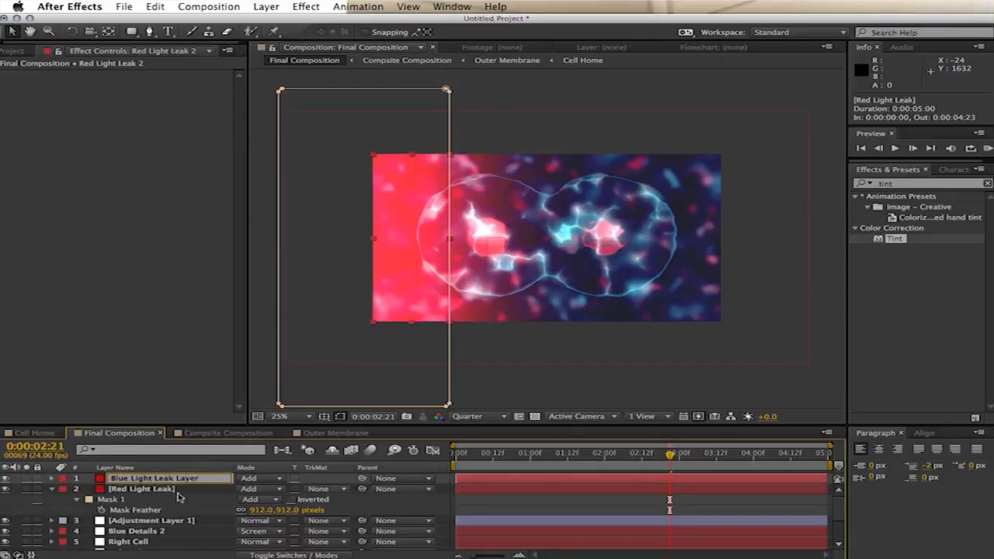
key("Return")
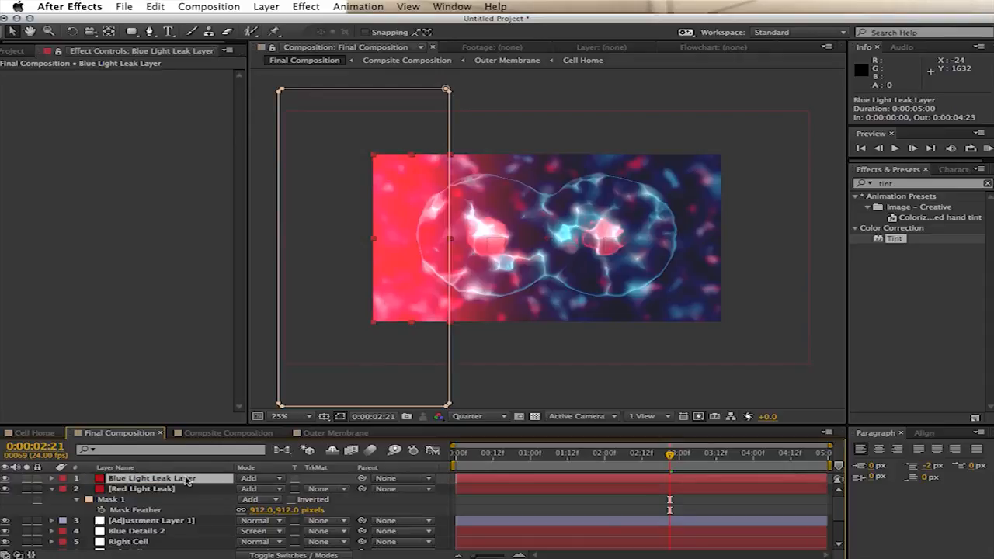
- Change the solid color of Blue Light Leak Layer to blue as a new solid, leaving the red one untouched
key("ctrl+shift+y")
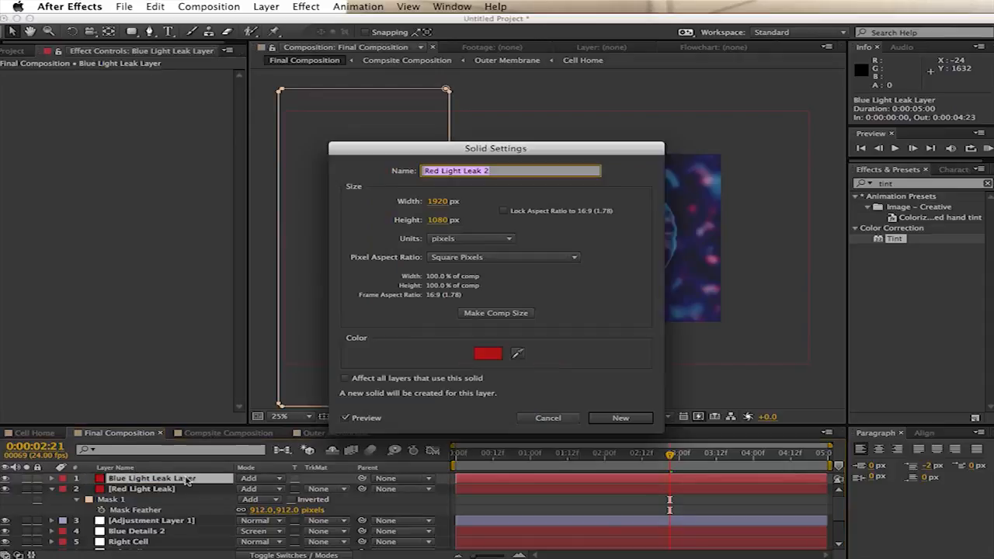
left_click(497, 356)
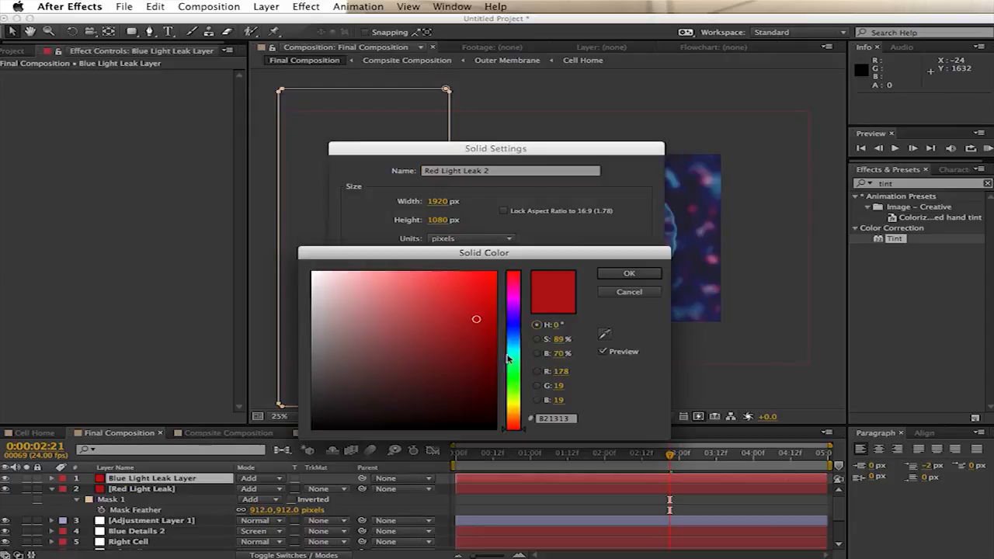
left_click(503, 344)
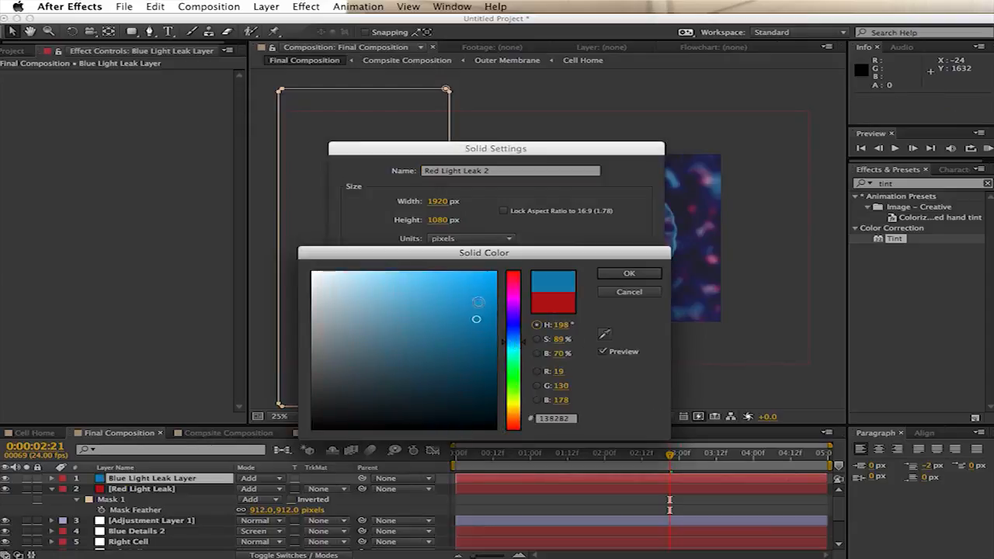
left_click(645, 273)
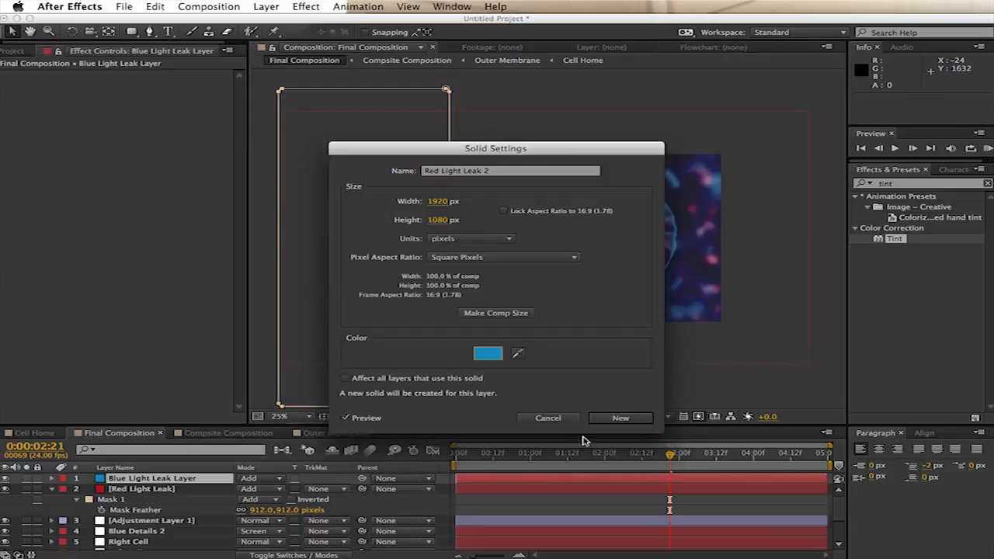
left_click(621, 418)
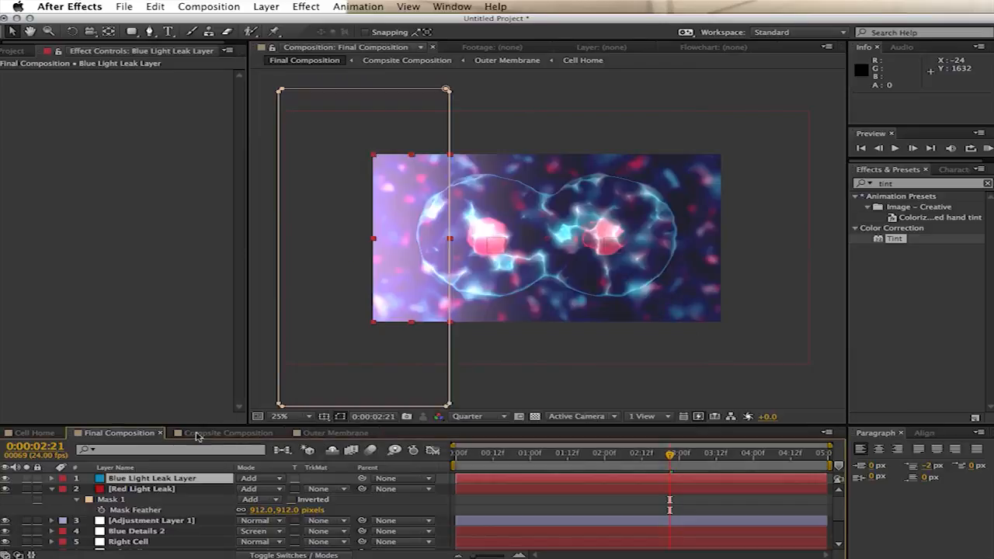
- Rotate Blue Light Leak Layer by 180° to move its glow to the opposite side of the frame
key("r")
left_click(262, 490)
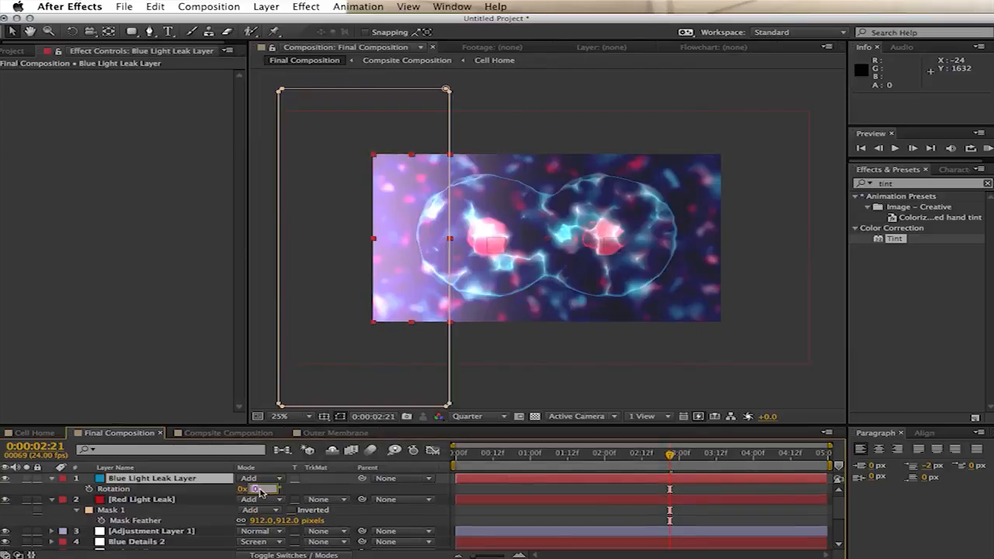
type("180")
key("Return")
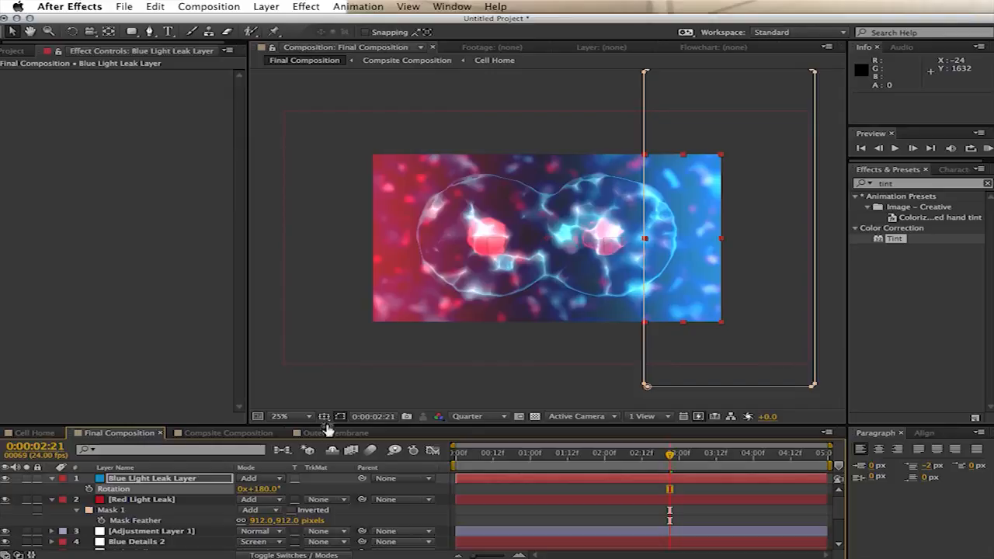
left_click(510, 390)
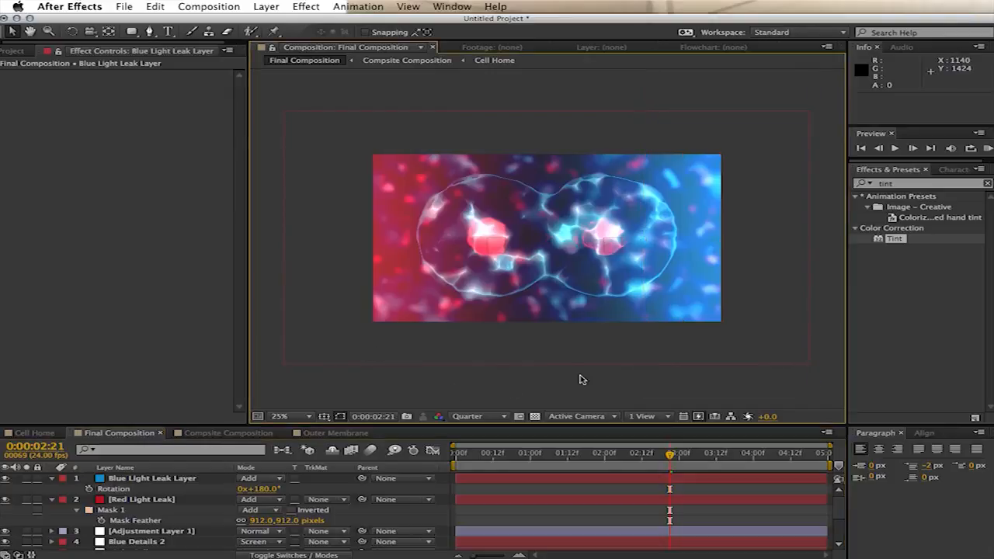
- Set the opacity of both light leak layers to 38% and preview the animation from RAM
left_click(182, 501)
left_click(186, 479, "shift")
key("t")
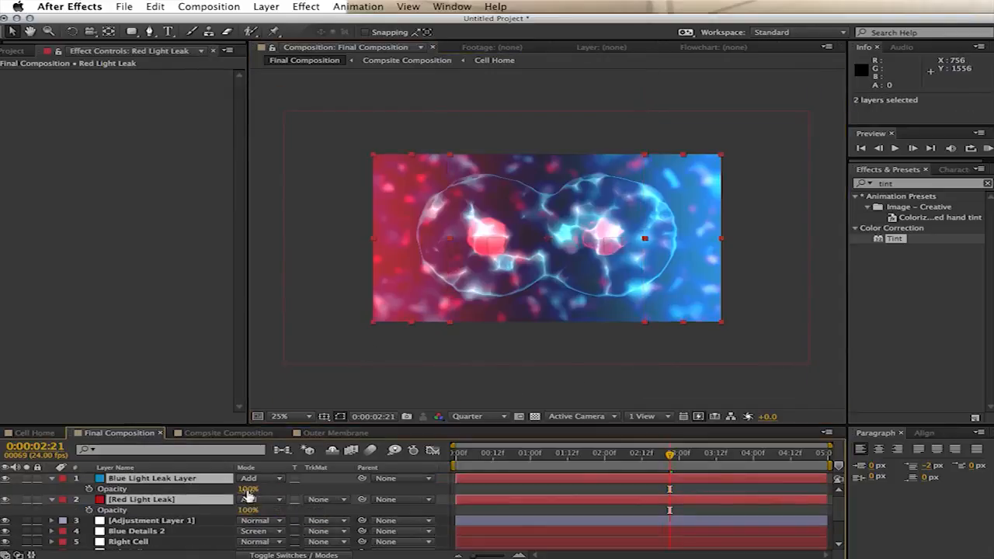
left_click_drag(246, 496, 203, 494)
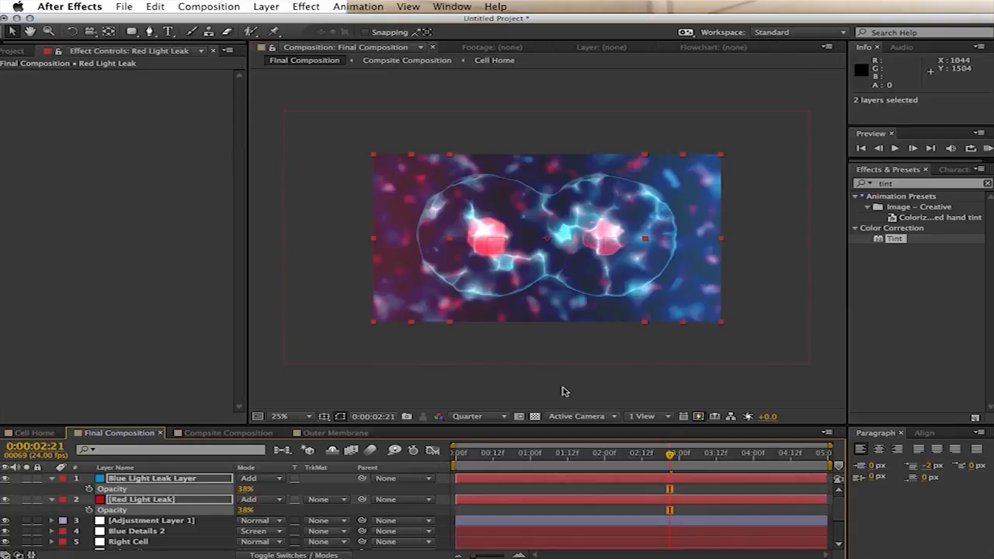
left_click(565, 391)
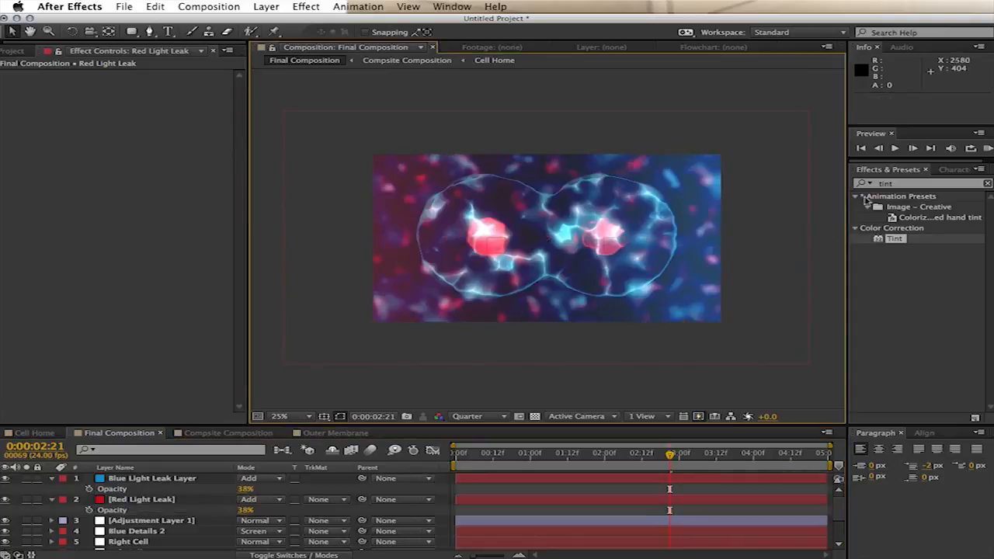
left_click(986, 150)
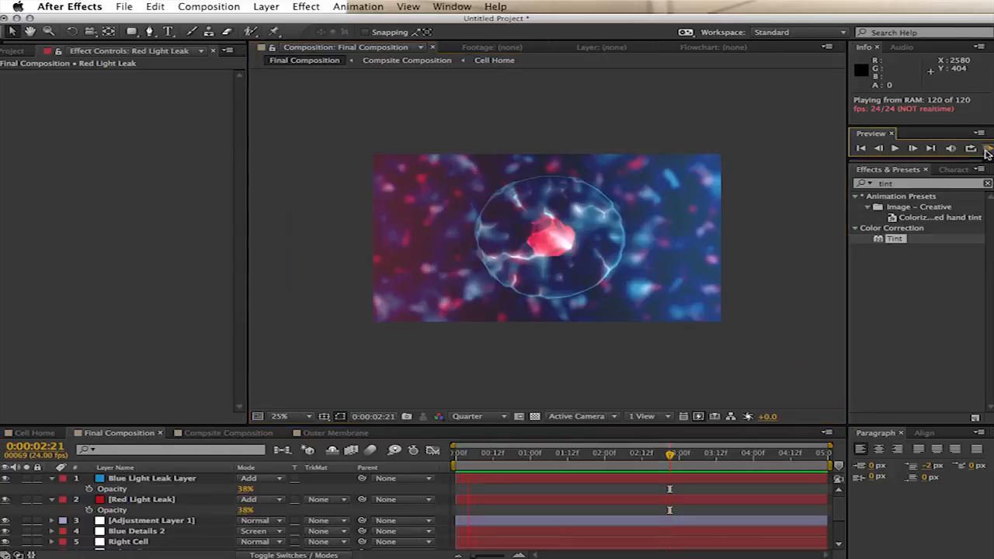